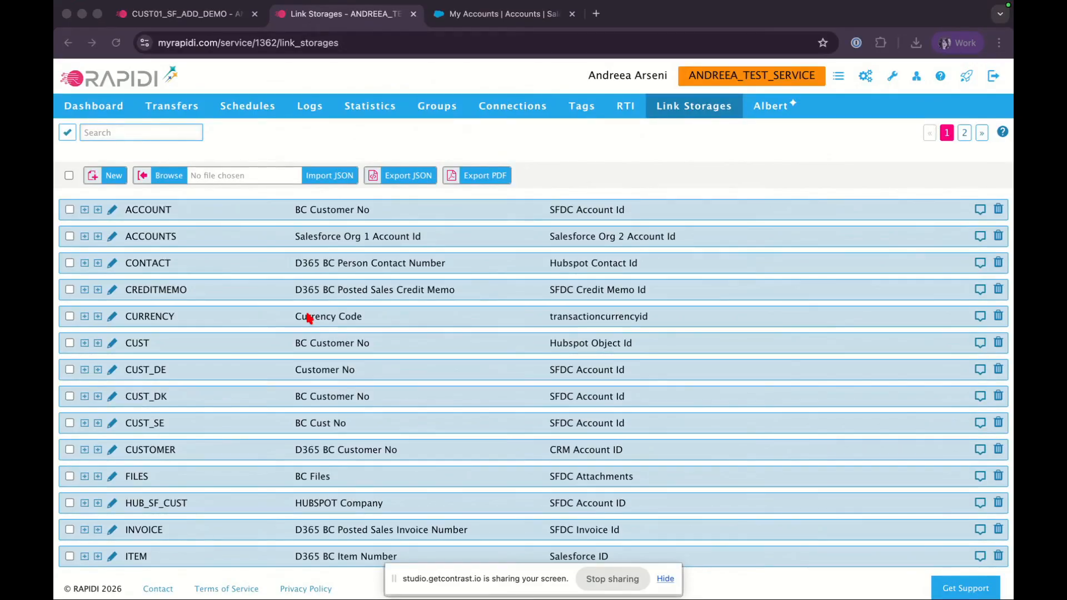
Open the CURRENCY link storage's values and examine the EUR transaction currency id
{"action": "scroll", "coordinate": [309, 317], "scroll_direction": "down", "scroll_amount": 2}
{"action": "scroll", "coordinate": [309, 317], "scroll_direction": "up", "scroll_amount": 2}
{"action": "left_click", "coordinate": [98, 318]}
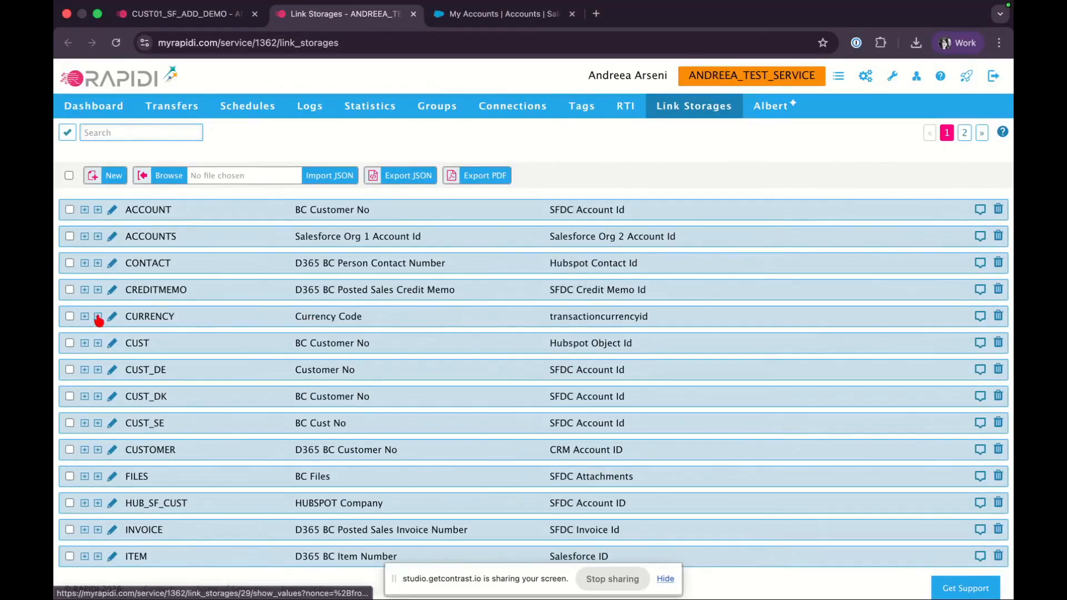
{"action": "scroll", "coordinate": [234, 395], "scroll_direction": "down", "scroll_amount": 2}
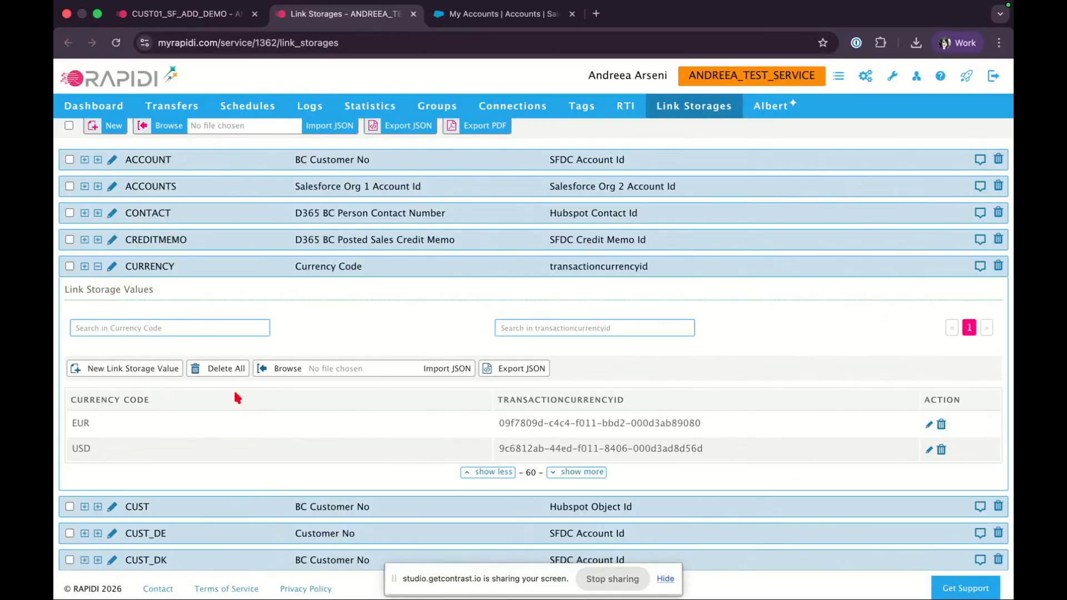
{"action": "left_click_drag", "start_coordinate": [601, 423], "coordinate": [587, 423]}
{"action": "triple_click", "coordinate": [587, 423]}
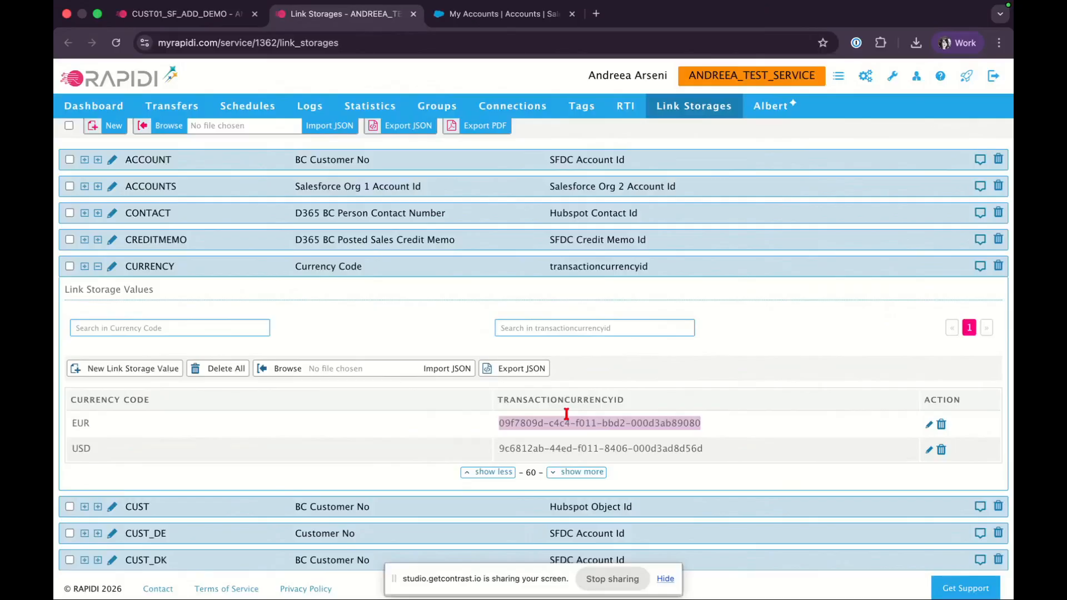
{"action": "left_click", "coordinate": [354, 315]}
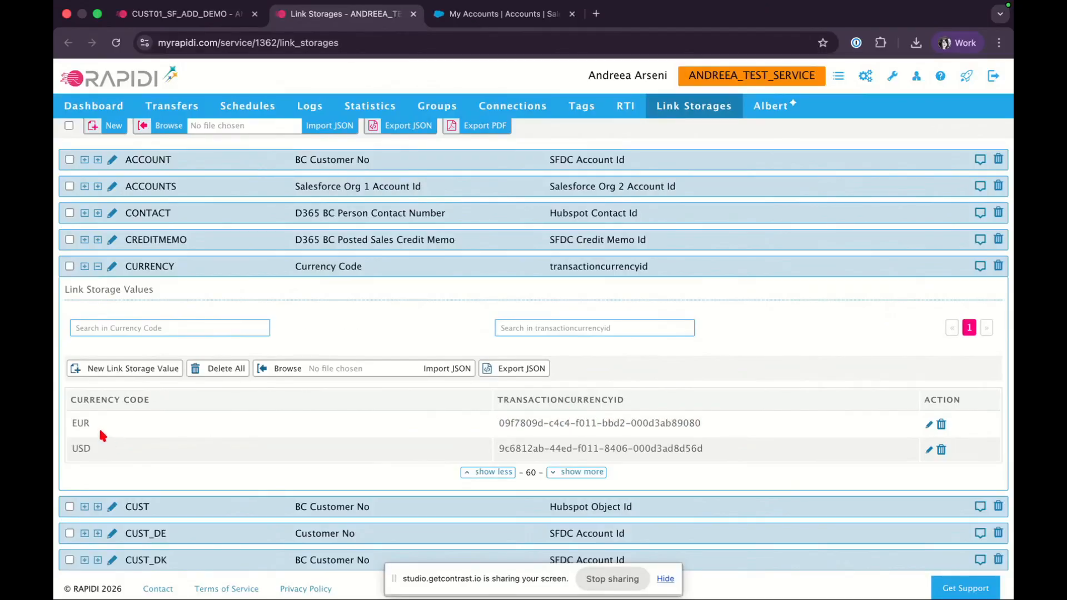
{"action": "triple_click", "coordinate": [523, 424]}
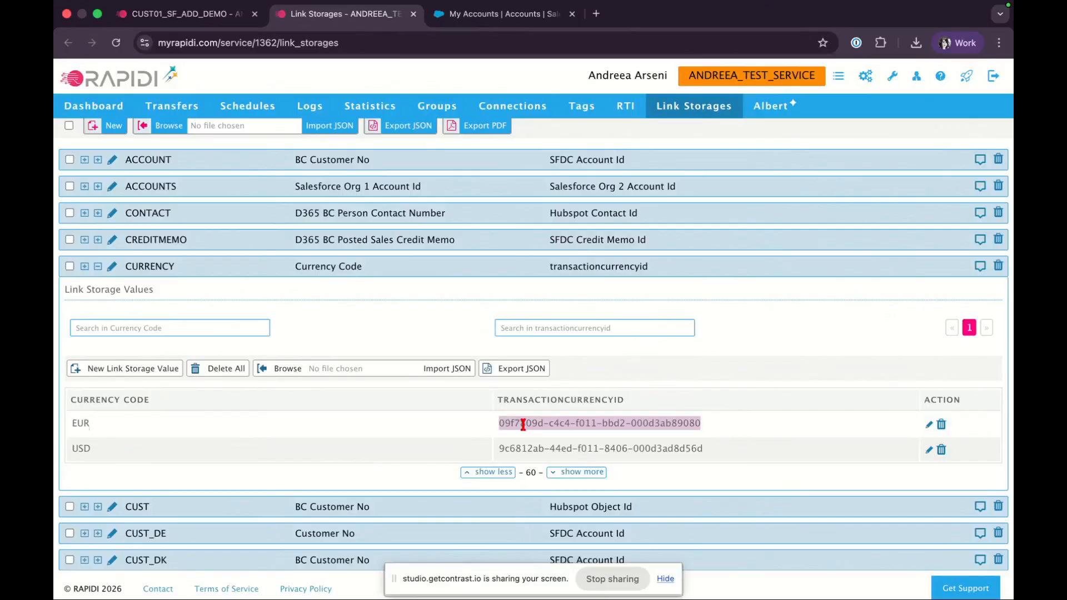
Expand the CURRENCY link storage's definitions and inspect the Currency Code side's connection, table name and link field
{"action": "left_click", "coordinate": [84, 267]}
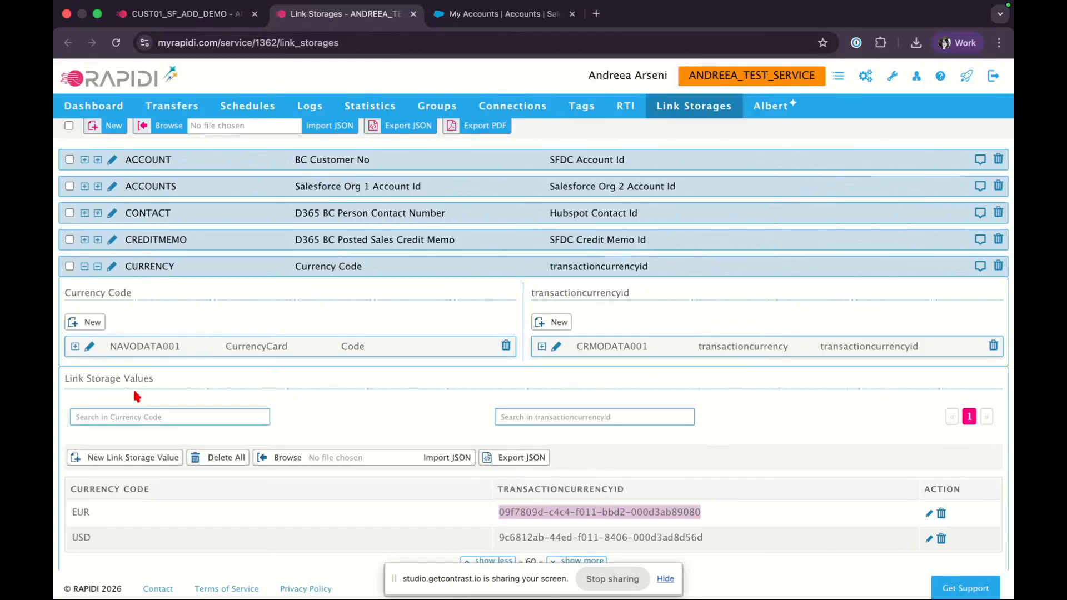
{"action": "left_click", "coordinate": [75, 347]}
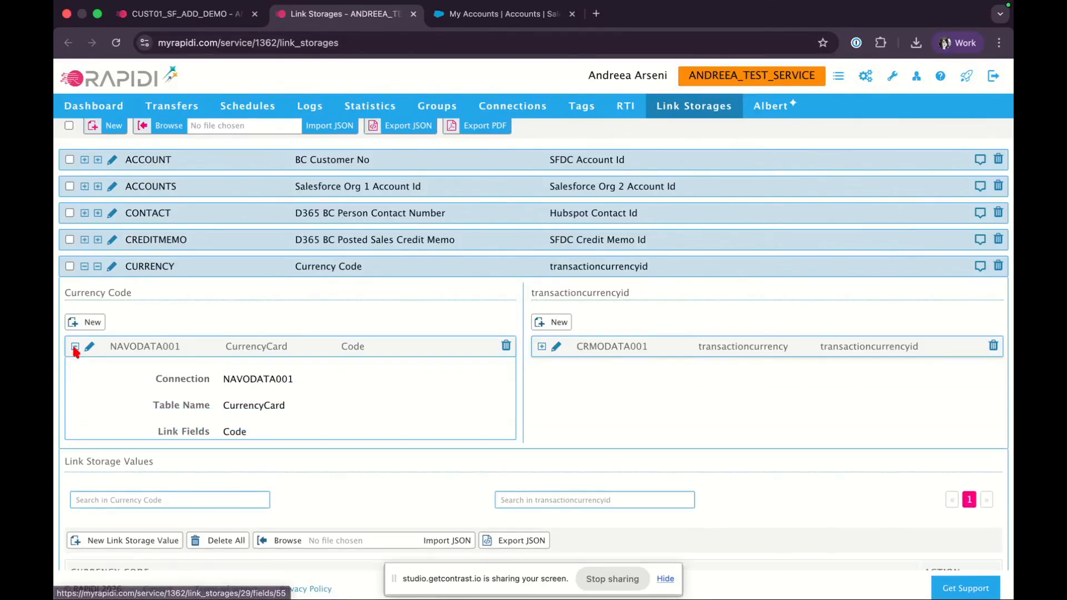
{"action": "double_click", "coordinate": [260, 379]}
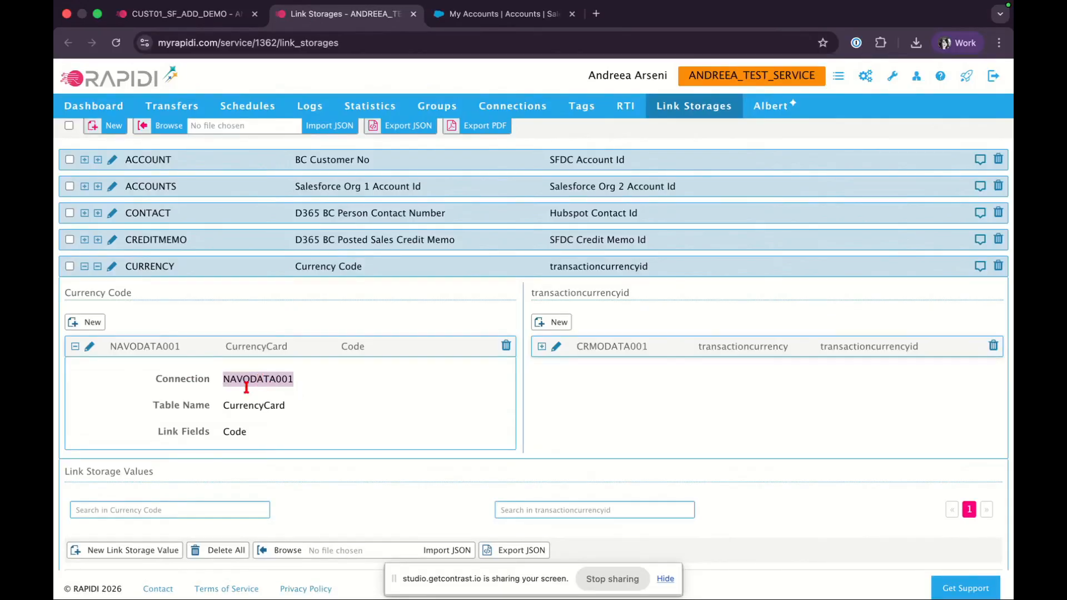
{"action": "double_click", "coordinate": [253, 405]}
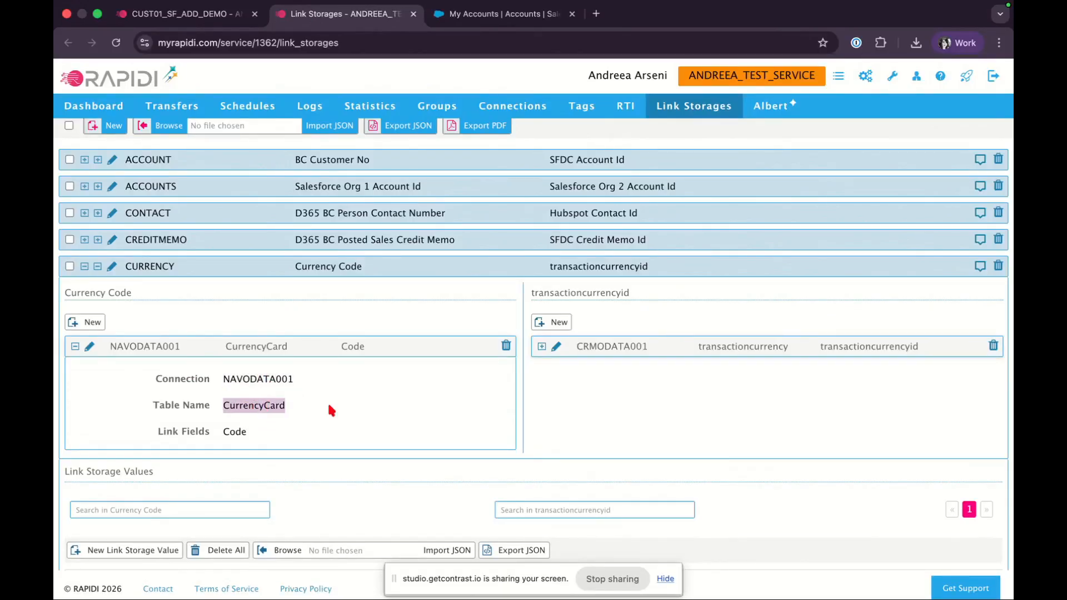
{"action": "double_click", "coordinate": [234, 432]}
{"action": "scroll", "coordinate": [281, 432], "scroll_direction": "down", "scroll_amount": 2}
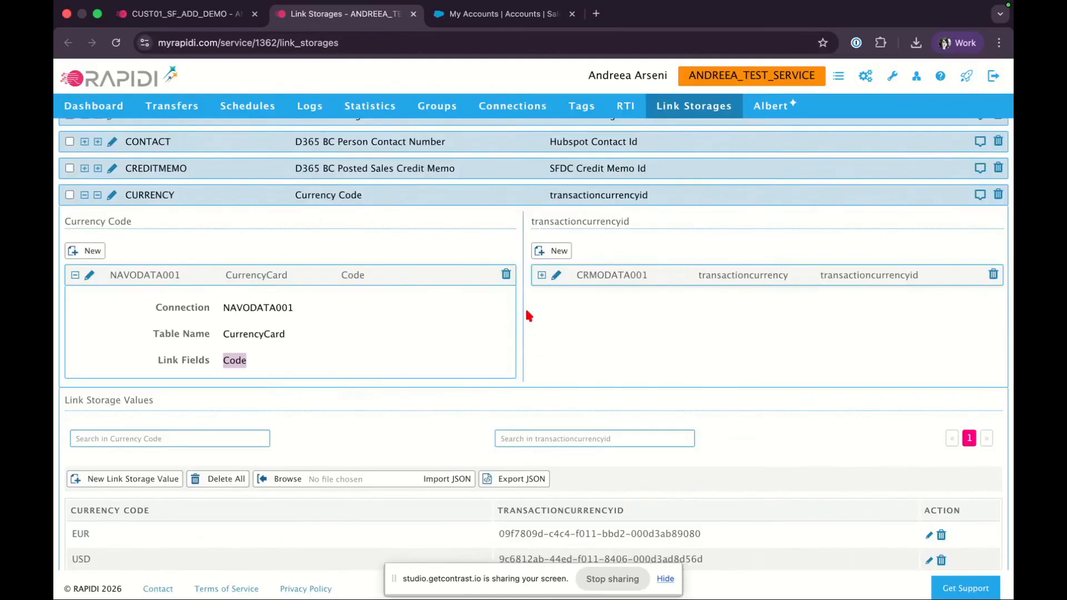
Expand the transactioncurrencyid definition and inspect its connection, table name and link field
{"action": "left_click", "coordinate": [541, 275]}
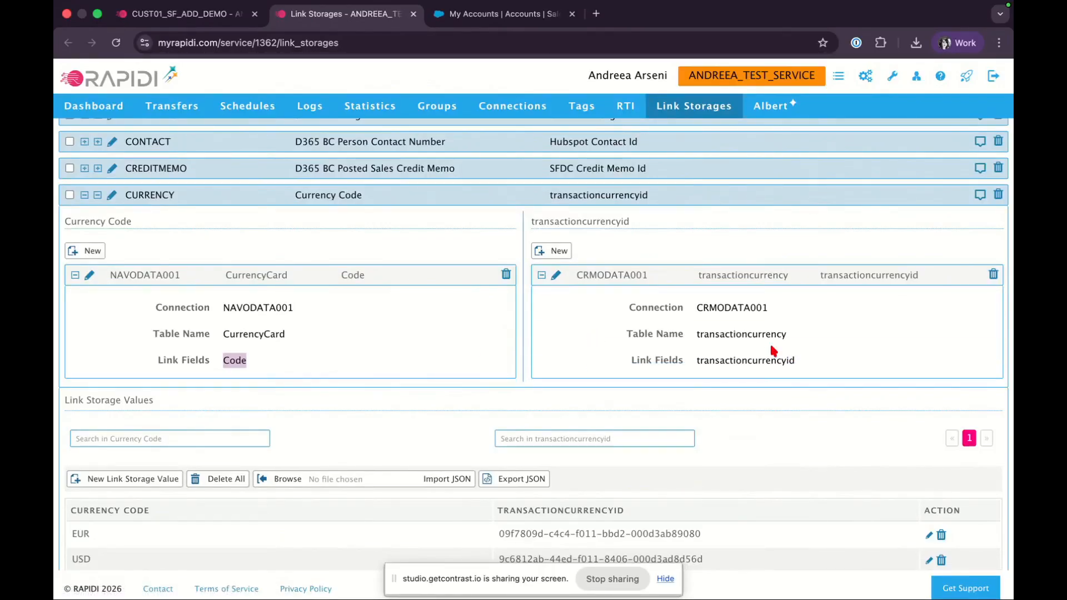
{"action": "left_click", "coordinate": [720, 307]}
{"action": "double_click", "coordinate": [720, 308]}
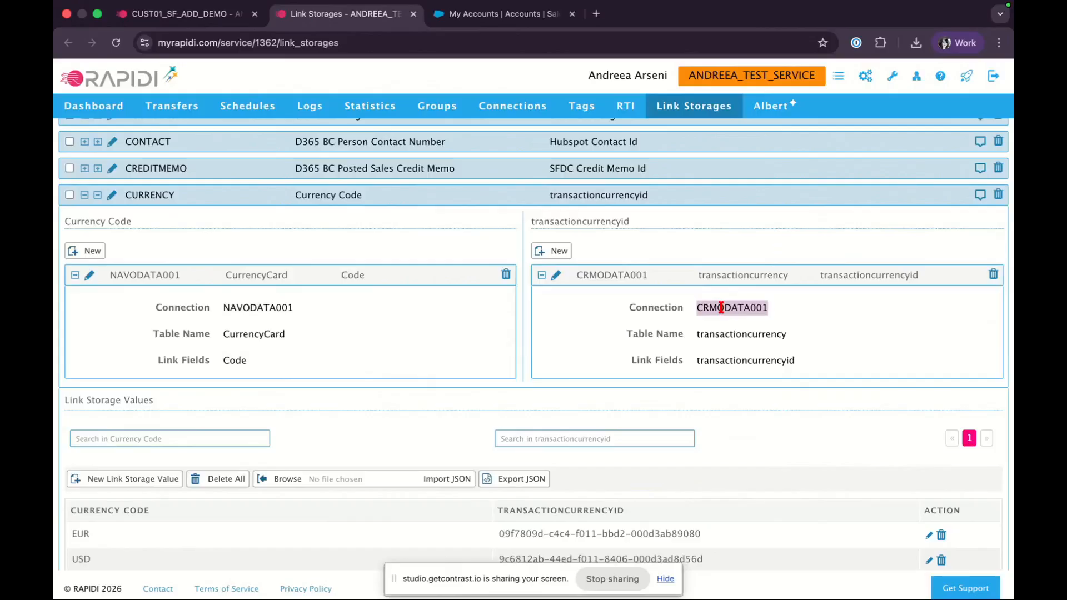
{"action": "left_click", "coordinate": [722, 332]}
{"action": "double_click", "coordinate": [722, 332]}
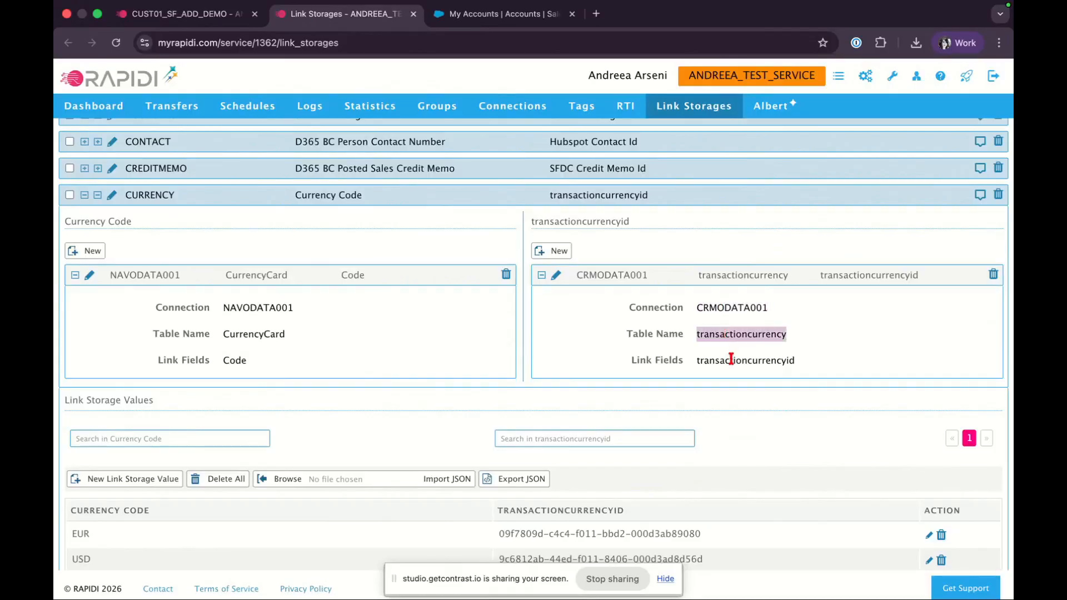
{"action": "double_click", "coordinate": [730, 359]}
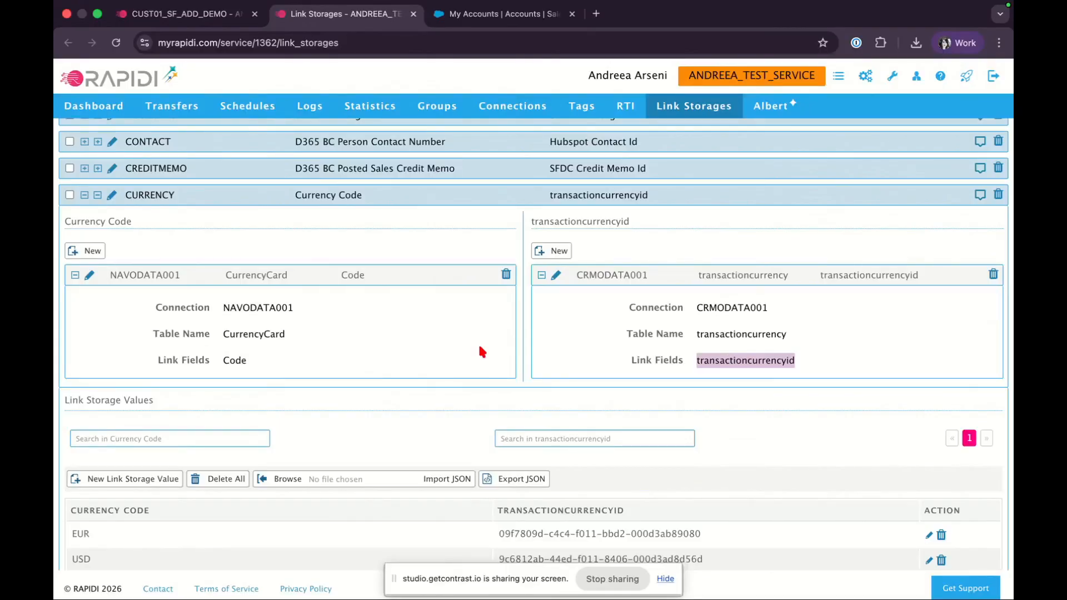
Collapse the CURRENCY link storage and open the stored values of the CUST_DK link storage
{"action": "scroll", "coordinate": [480, 348], "scroll_direction": "down", "scroll_amount": 3}
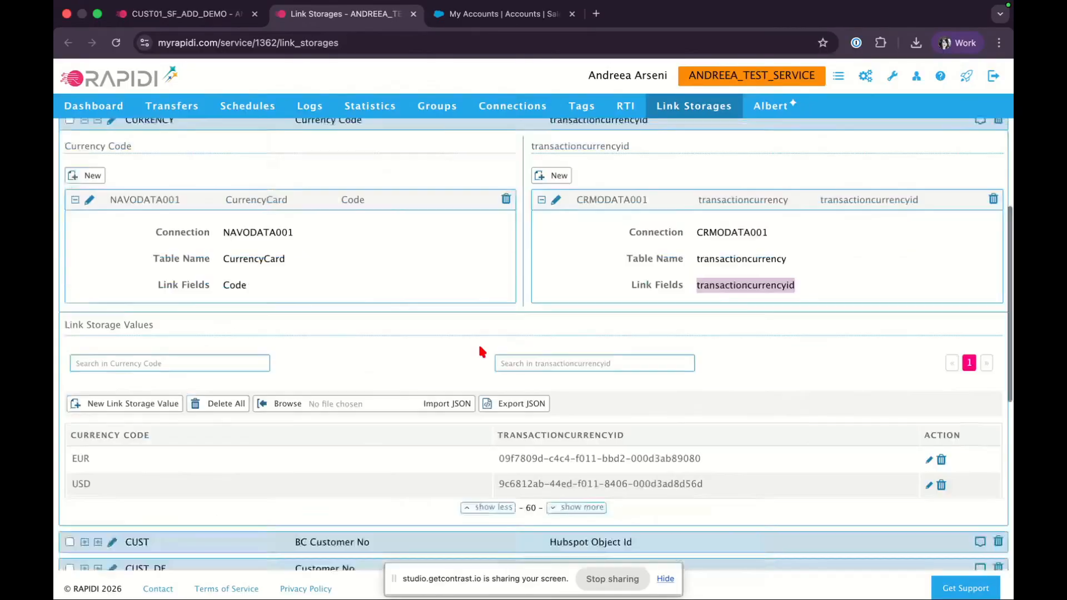
{"action": "scroll", "coordinate": [480, 350], "scroll_direction": "up", "scroll_amount": 7}
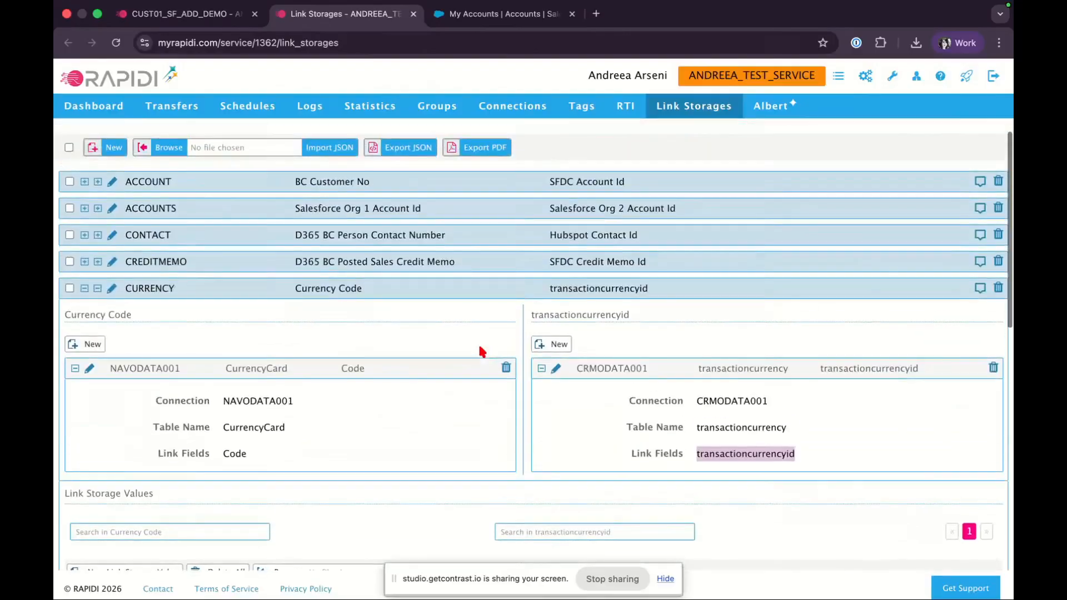
{"action": "left_click", "coordinate": [98, 290]}
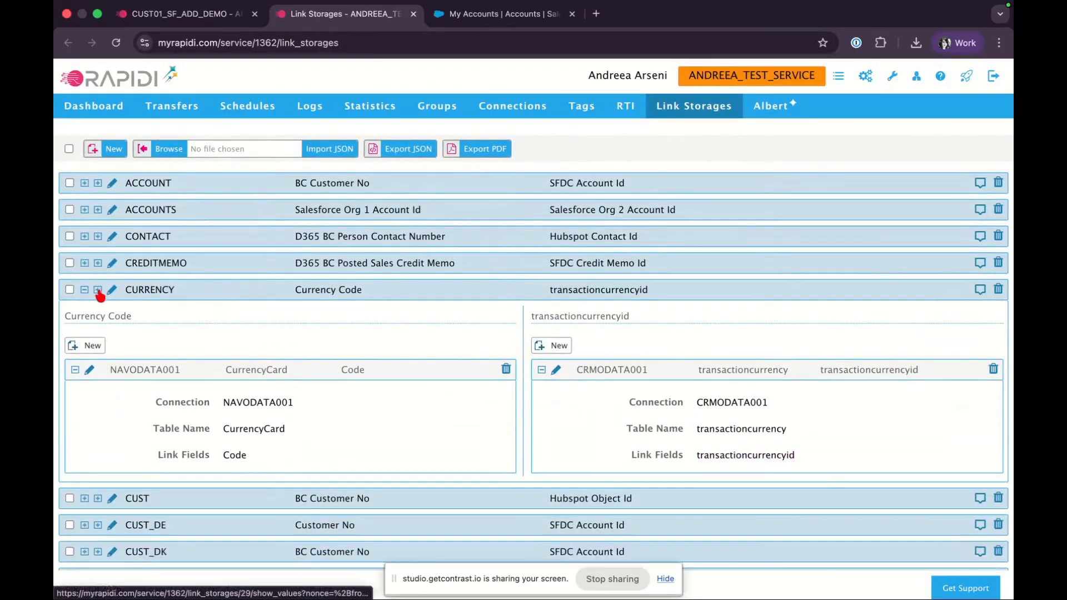
{"action": "left_click", "coordinate": [85, 290]}
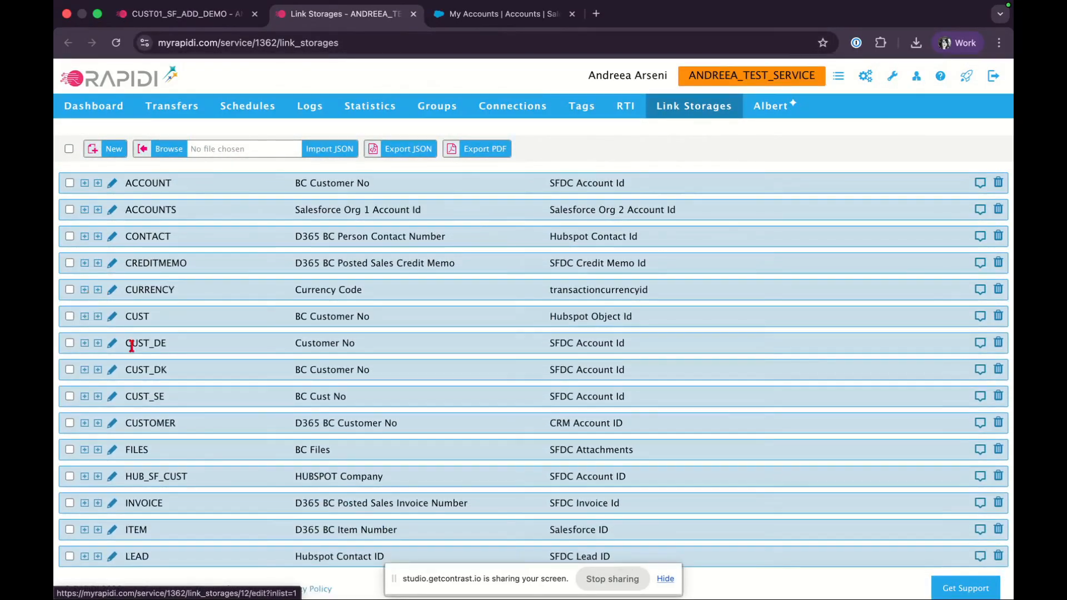
{"action": "left_click", "coordinate": [97, 369]}
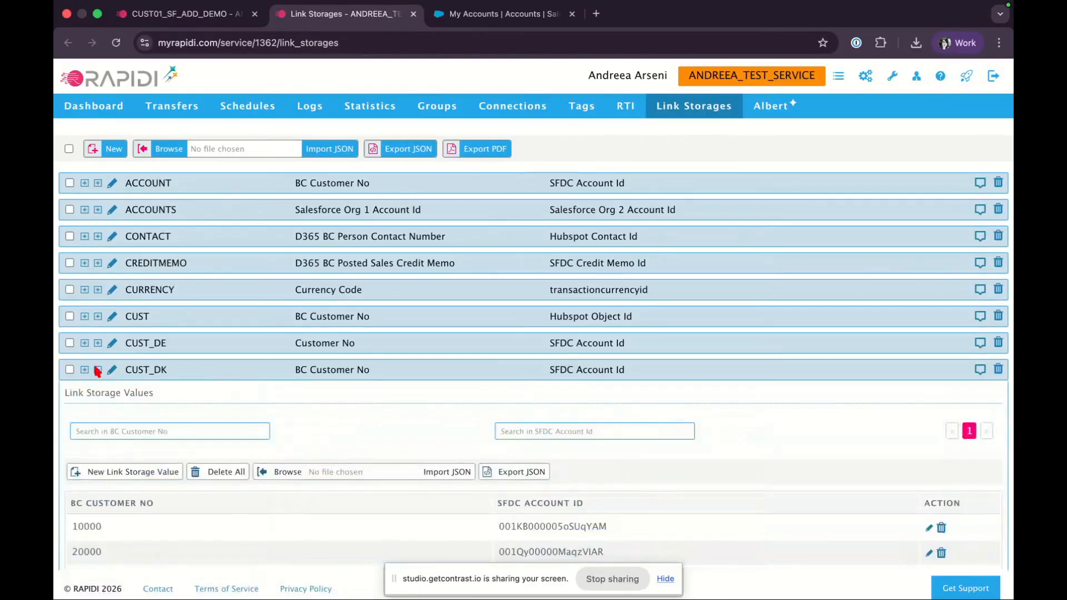
{"action": "scroll", "coordinate": [96, 370], "scroll_direction": "down", "scroll_amount": 3}
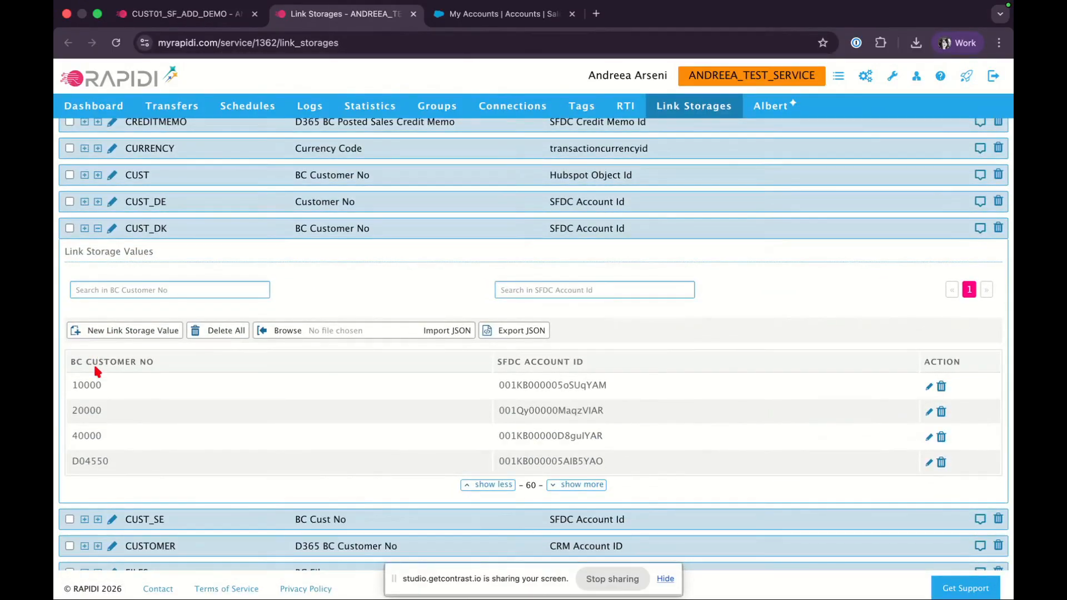
Expand CUST_DK's definitions and inspect the BC Customer No side's connection, table name and link field
{"action": "left_click", "coordinate": [85, 229]}
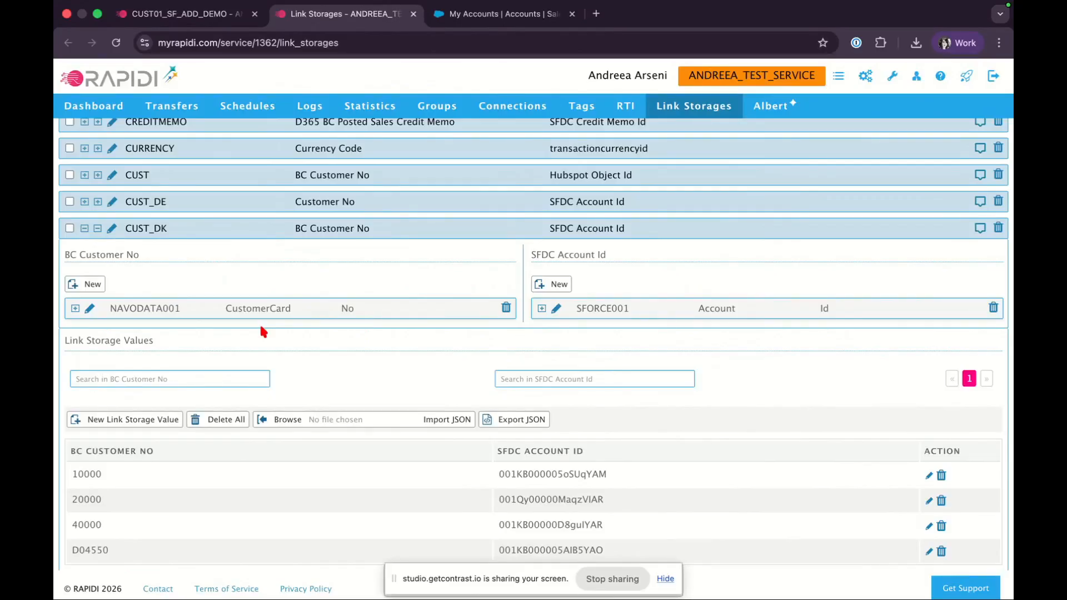
{"action": "left_click", "coordinate": [75, 308]}
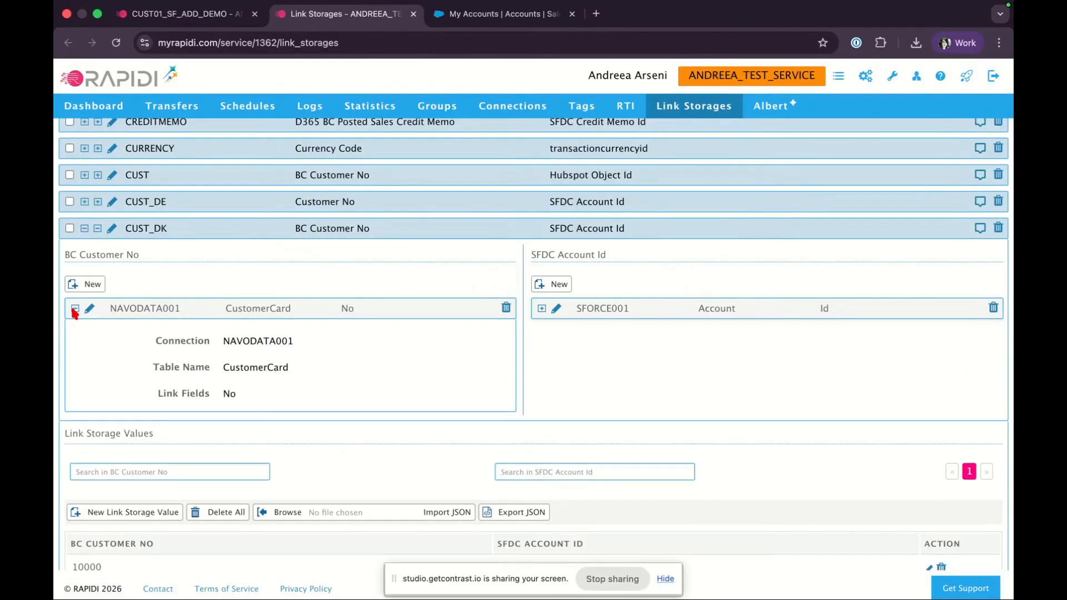
{"action": "double_click", "coordinate": [267, 340]}
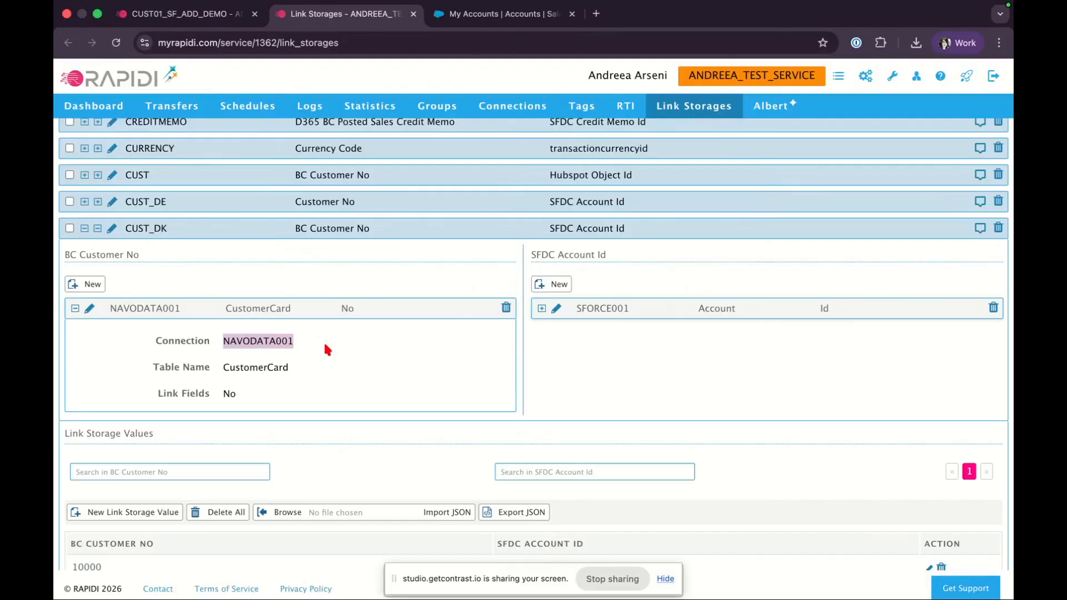
{"action": "double_click", "coordinate": [261, 367]}
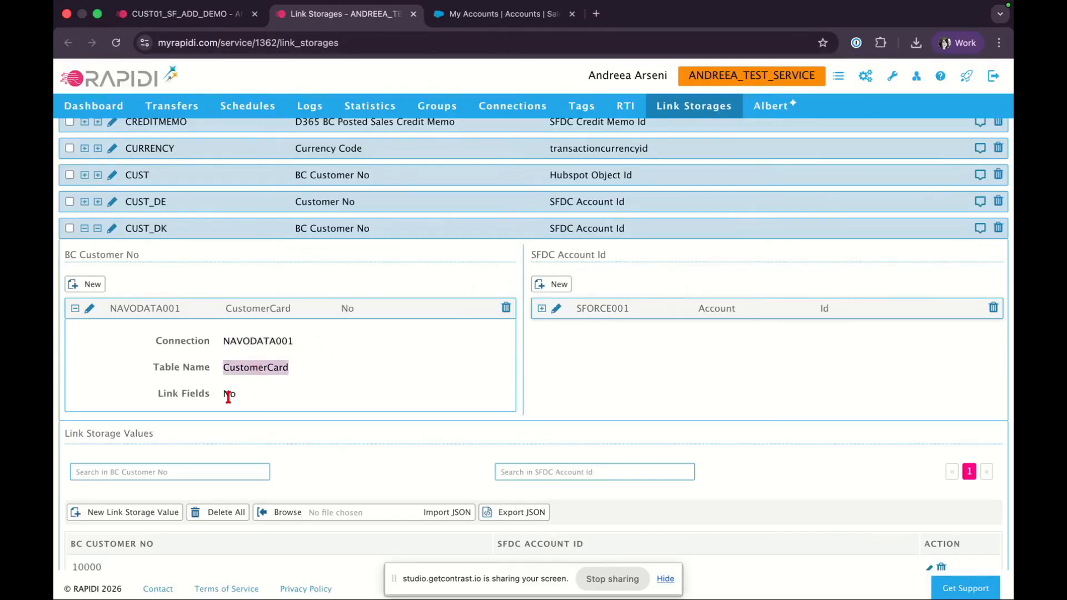
{"action": "double_click", "coordinate": [229, 394]}
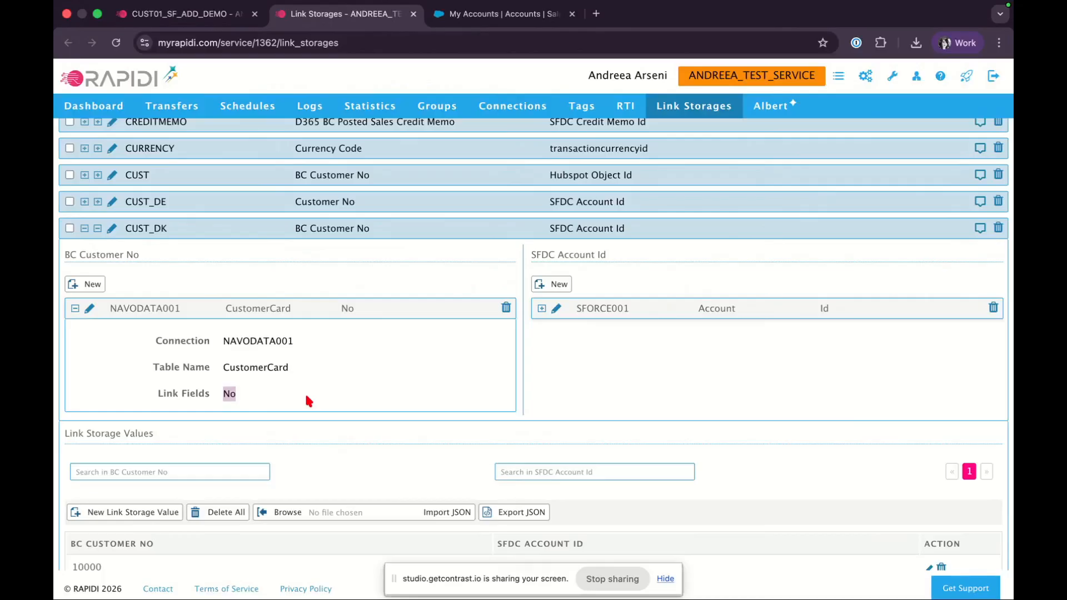
Expand the SFDC Account Id definition and inspect its connection, table name and link field
{"action": "left_click", "coordinate": [541, 308]}
{"action": "double_click", "coordinate": [716, 342]}
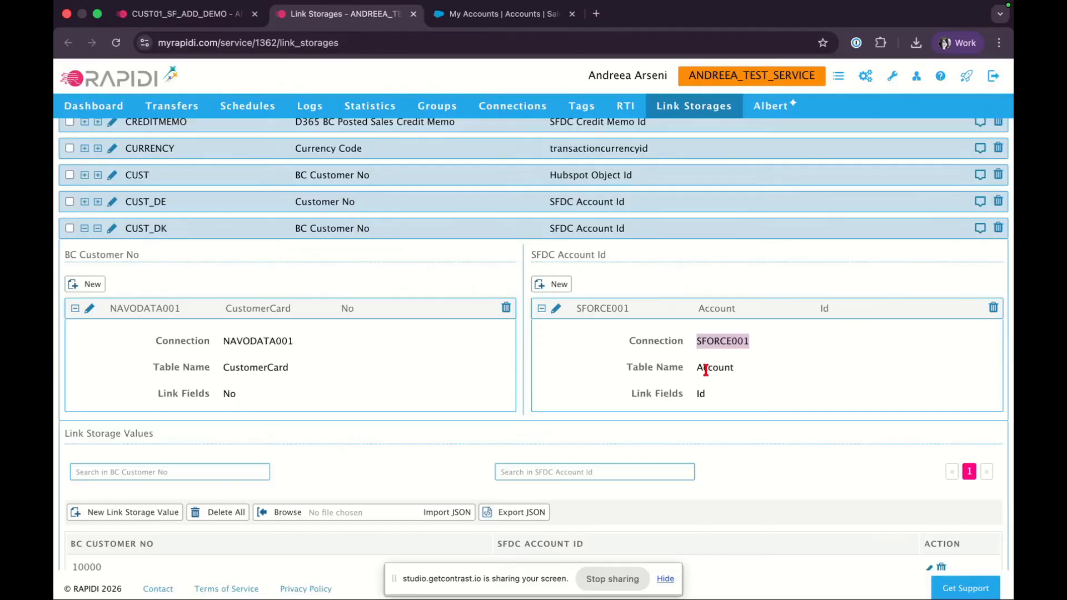
{"action": "double_click", "coordinate": [714, 368]}
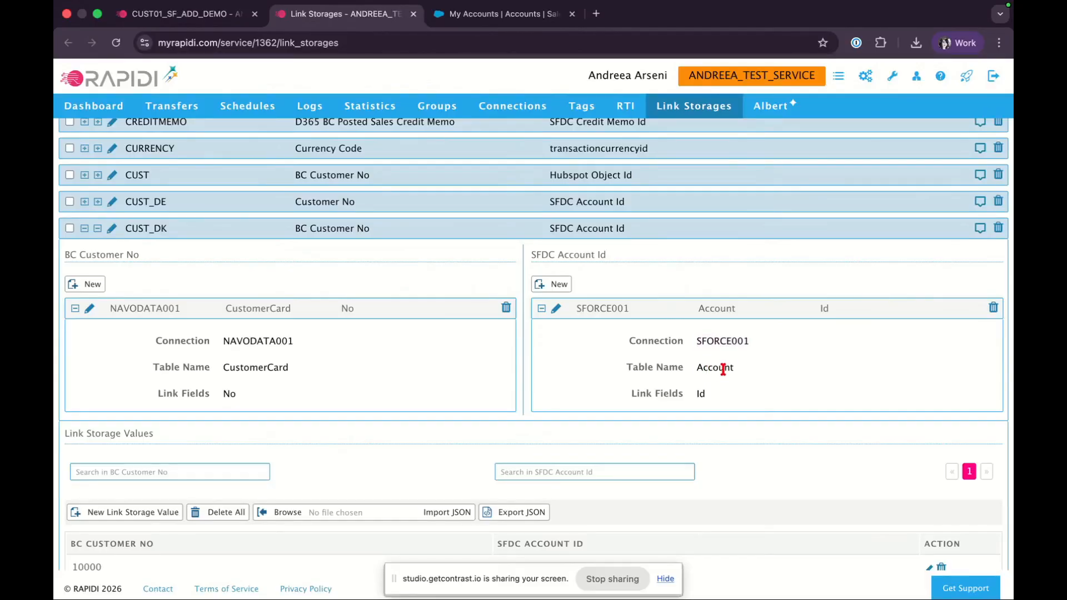
{"action": "left_click", "coordinate": [701, 394]}
{"action": "scroll", "coordinate": [491, 372], "scroll_direction": "down", "scroll_amount": 3}
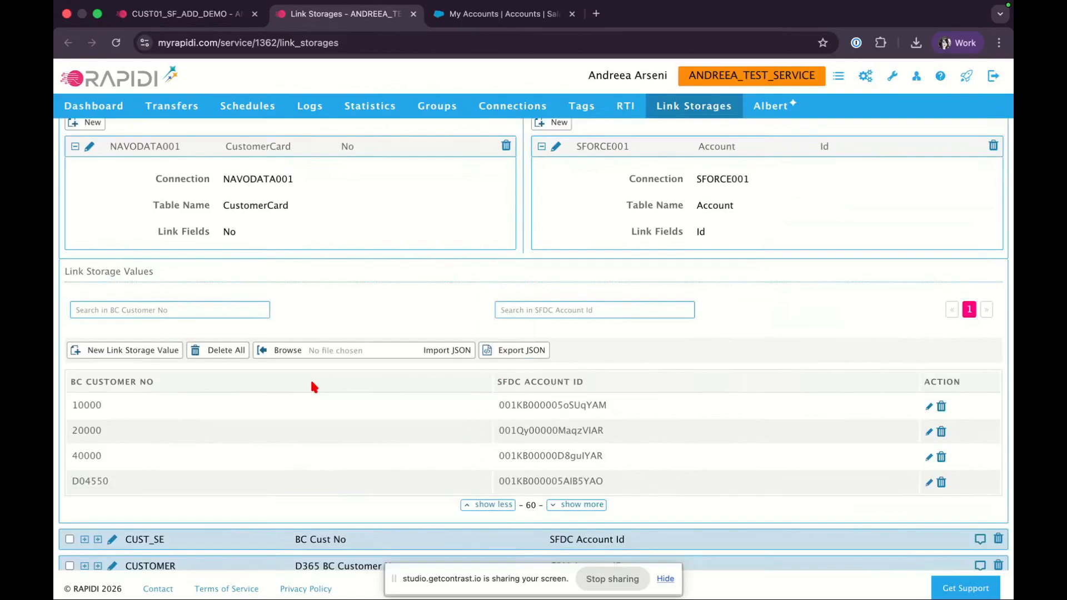
Examine the first stored customer number and SFDC account id pair, then collapse CUST_DK's definitions
{"action": "double_click", "coordinate": [86, 405]}
{"action": "double_click", "coordinate": [552, 404]}
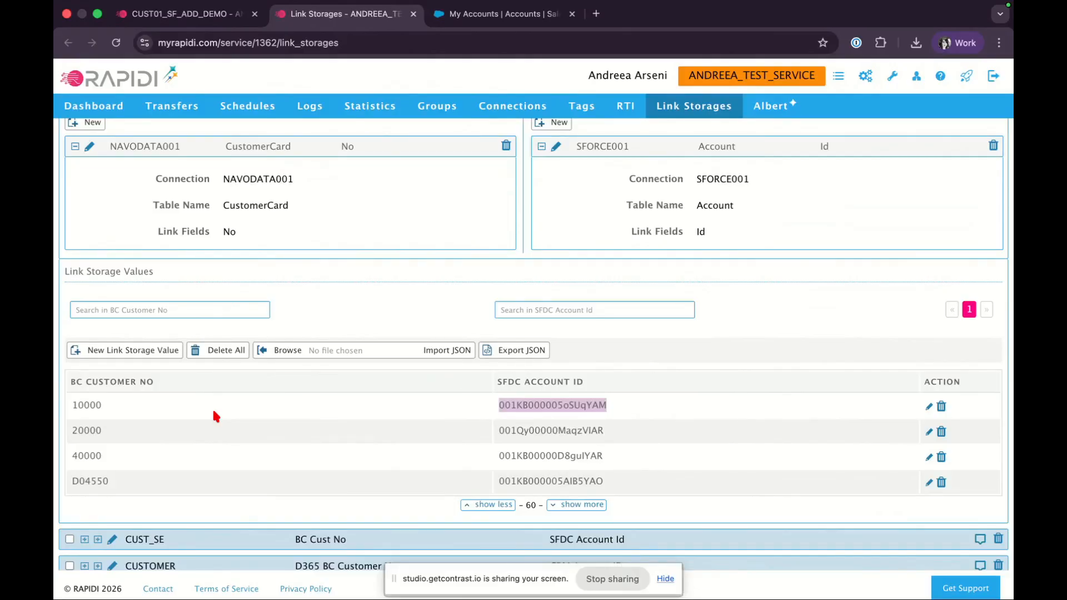
{"action": "scroll", "coordinate": [214, 414], "scroll_direction": "up", "scroll_amount": 3}
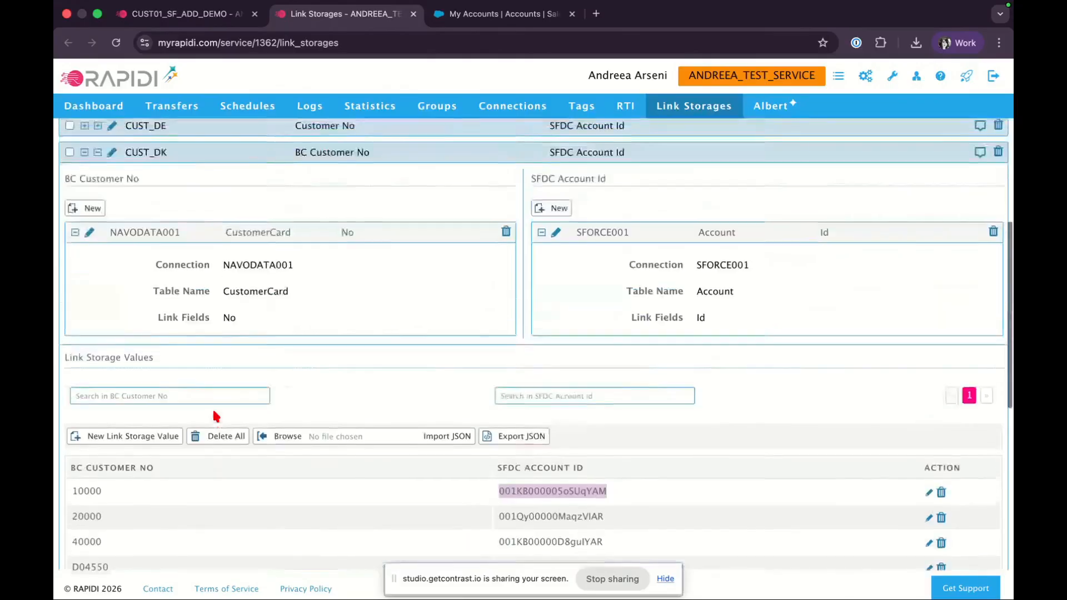
{"action": "scroll", "coordinate": [213, 408], "scroll_direction": "up", "scroll_amount": 1}
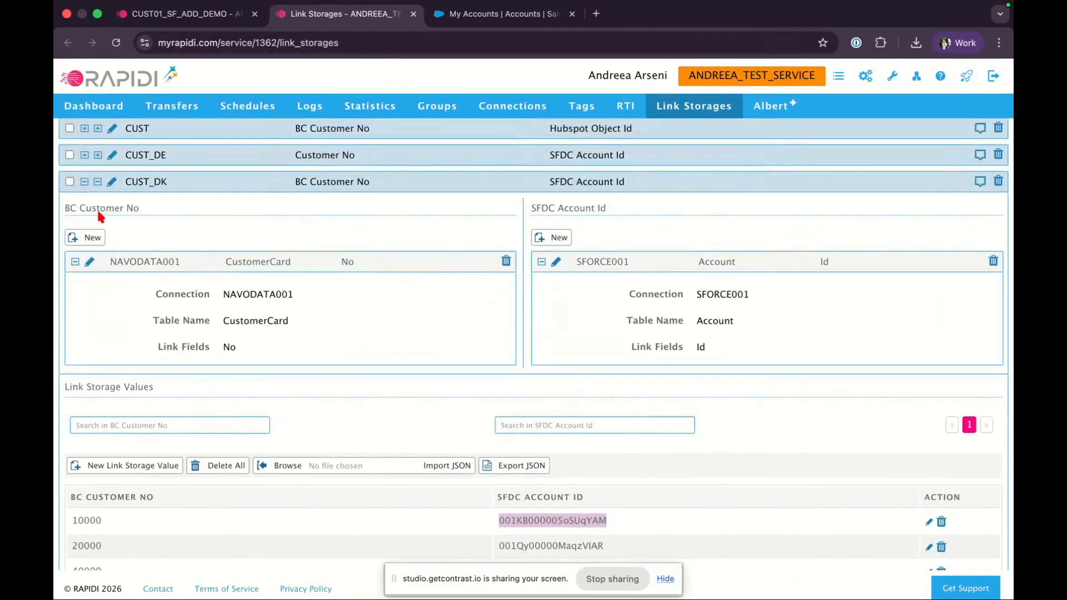
{"action": "left_click", "coordinate": [83, 184]}
{"action": "left_click", "coordinate": [84, 183]}
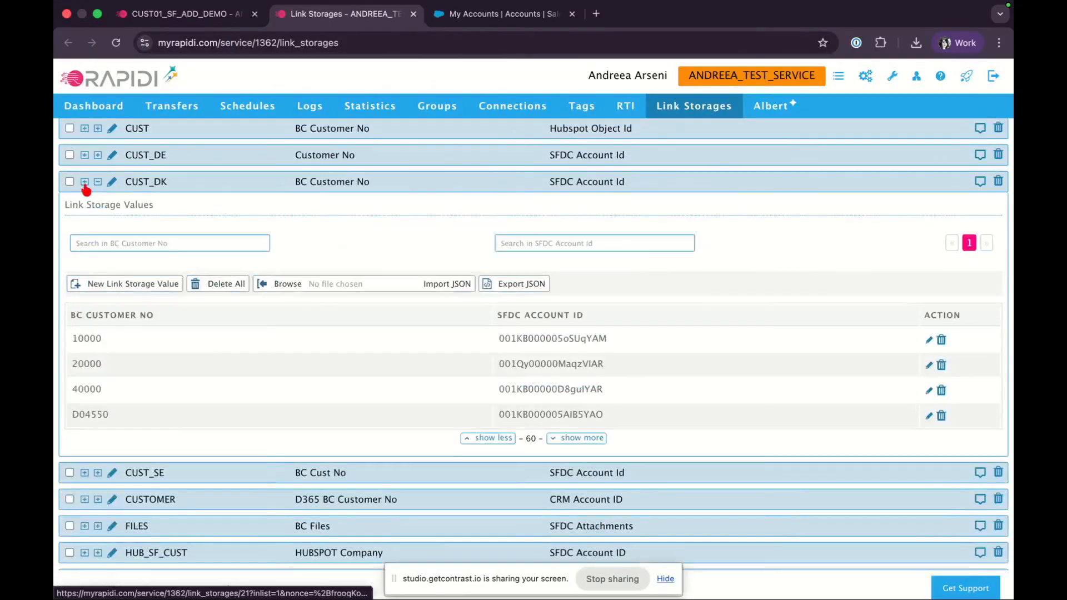
{"action": "left_click", "coordinate": [130, 286]}
{"action": "left_click", "coordinate": [203, 334]}
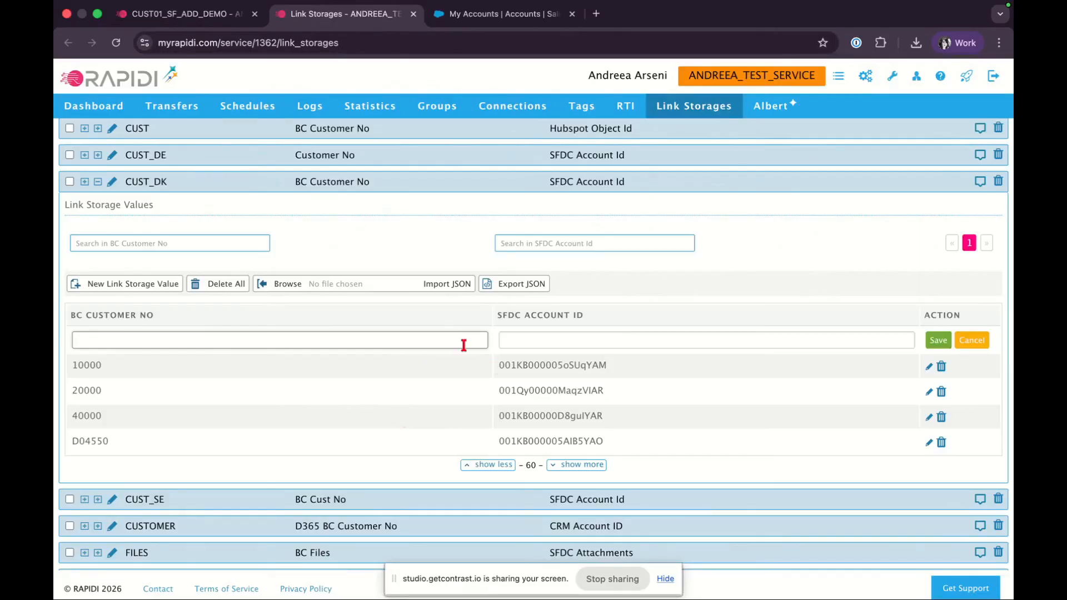
{"action": "left_click", "coordinate": [636, 347]}
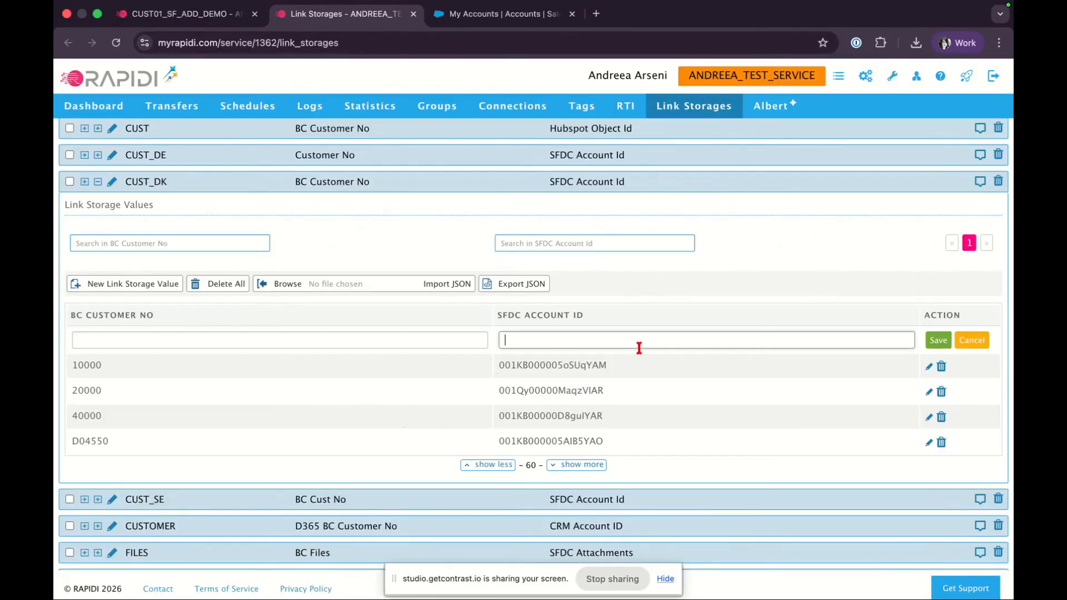
{"action": "left_click", "coordinate": [971, 340]}
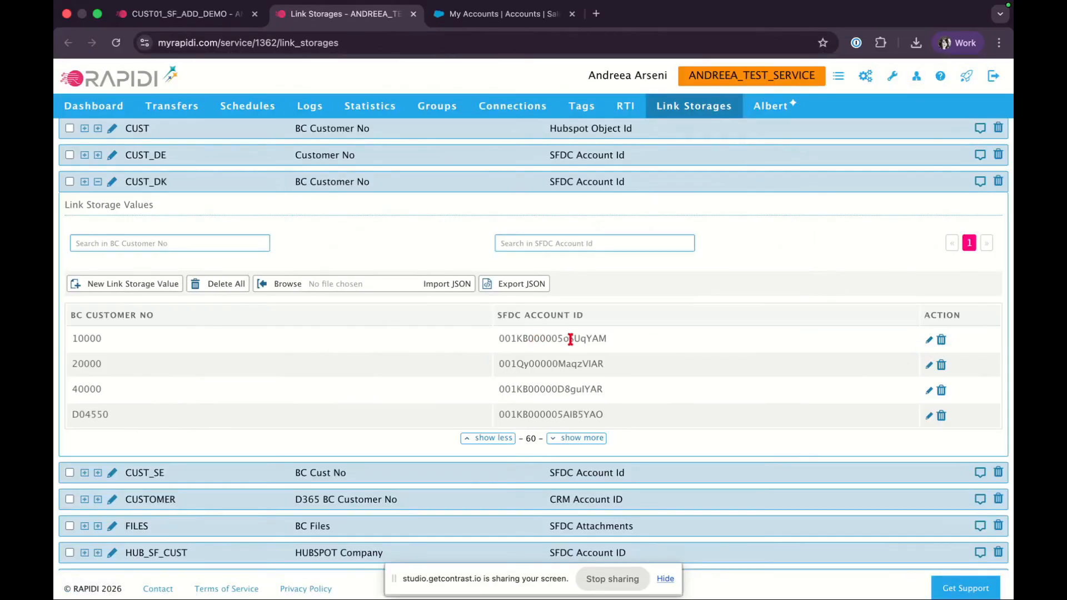
Open the first CUST_DK value pair for editing, cancel the edit, and collapse the CUST_DK link storage
{"action": "left_click", "coordinate": [929, 342]}
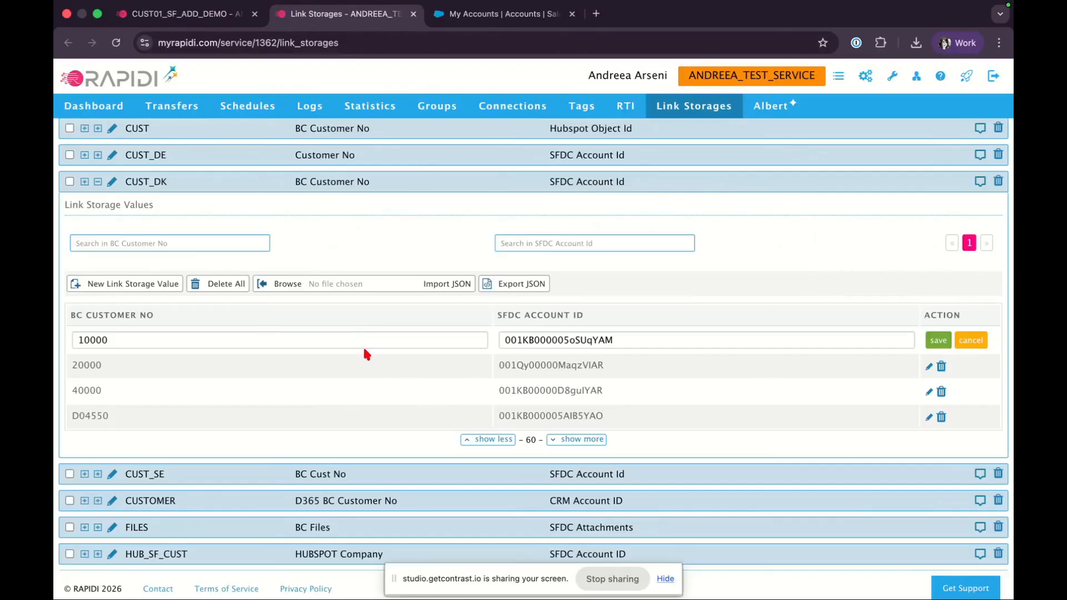
{"action": "left_click", "coordinate": [971, 340]}
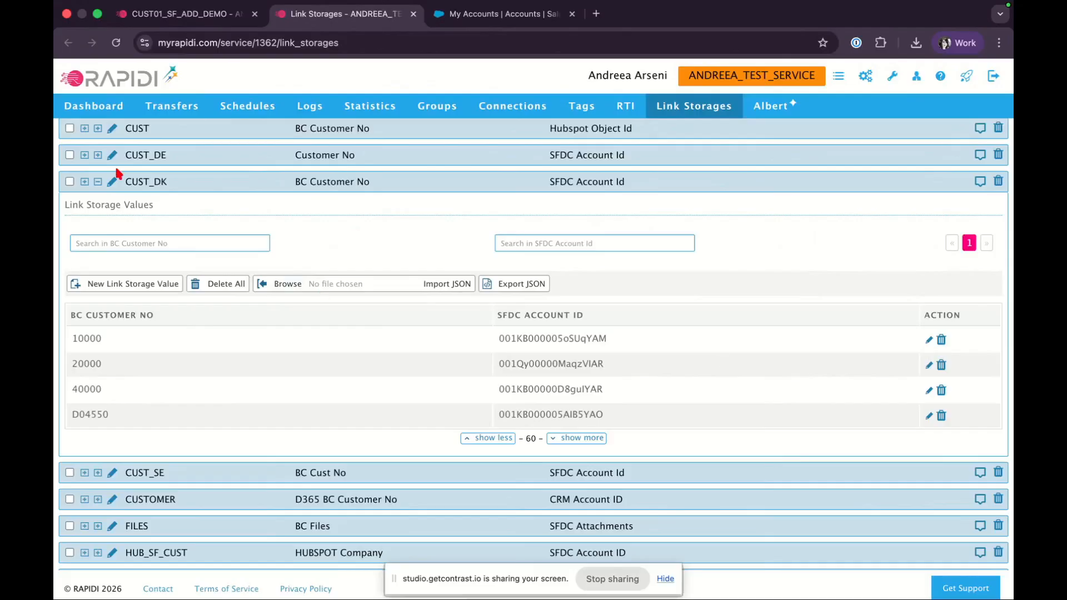
{"action": "left_click", "coordinate": [99, 182]}
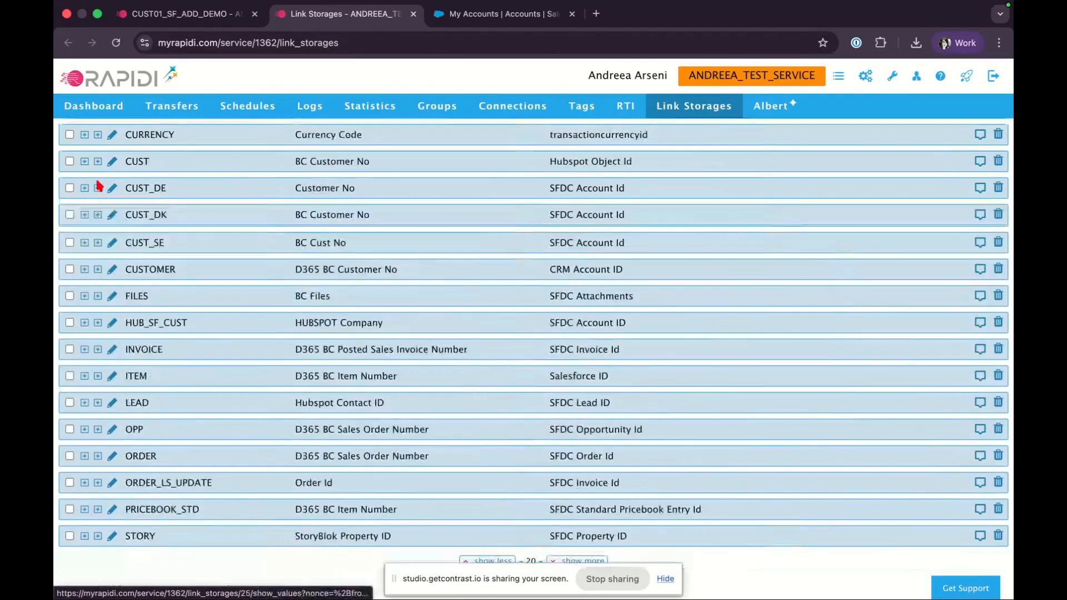
Open the ORDER link storage's values and definitions, expanding both the D365 BC Sales Order Number and SFDC Order Id sides
{"action": "left_click", "coordinate": [98, 456]}
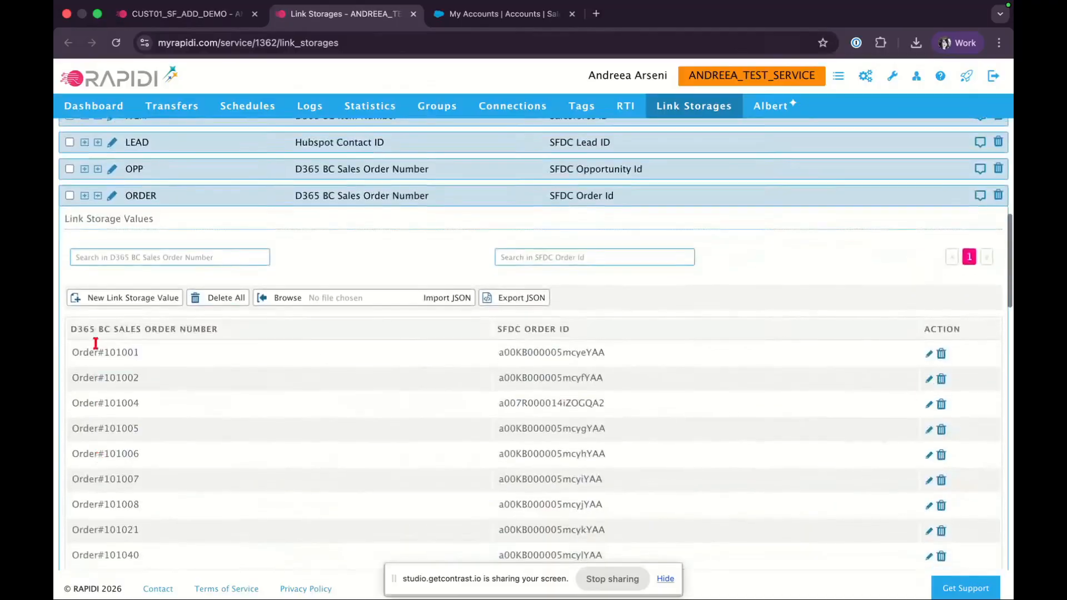
{"action": "left_click", "coordinate": [84, 195]}
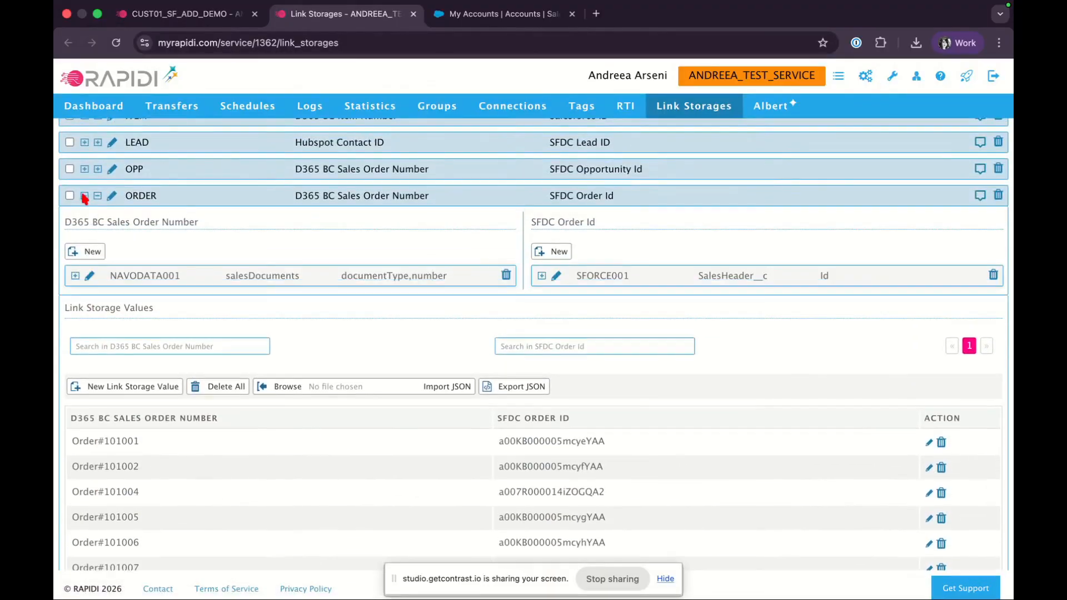
{"action": "left_click", "coordinate": [75, 275]}
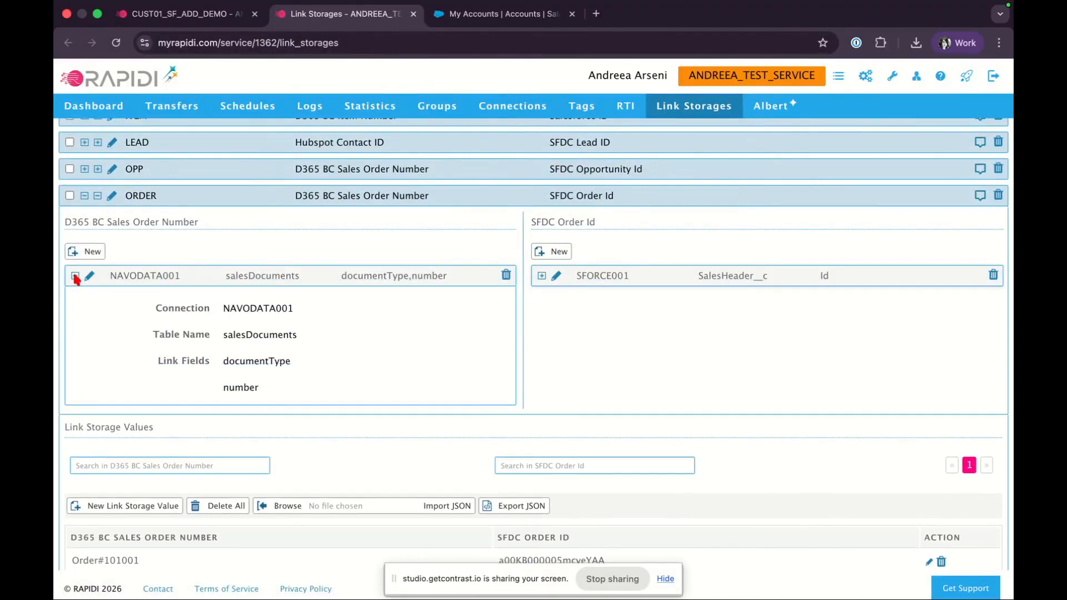
{"action": "left_click", "coordinate": [542, 276]}
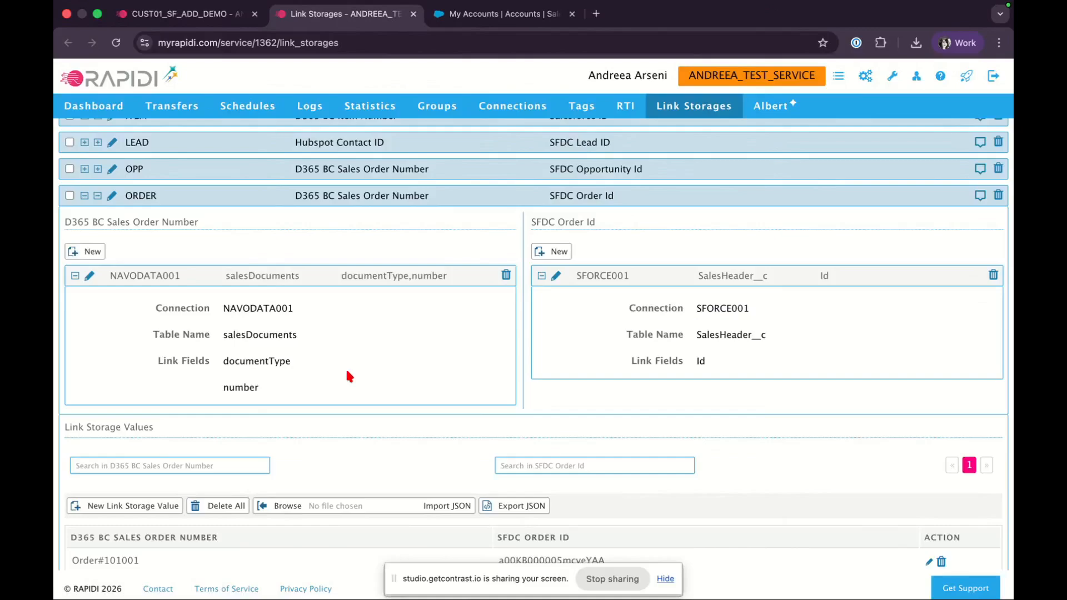
{"action": "scroll", "coordinate": [349, 377], "scroll_direction": "down", "scroll_amount": 1}
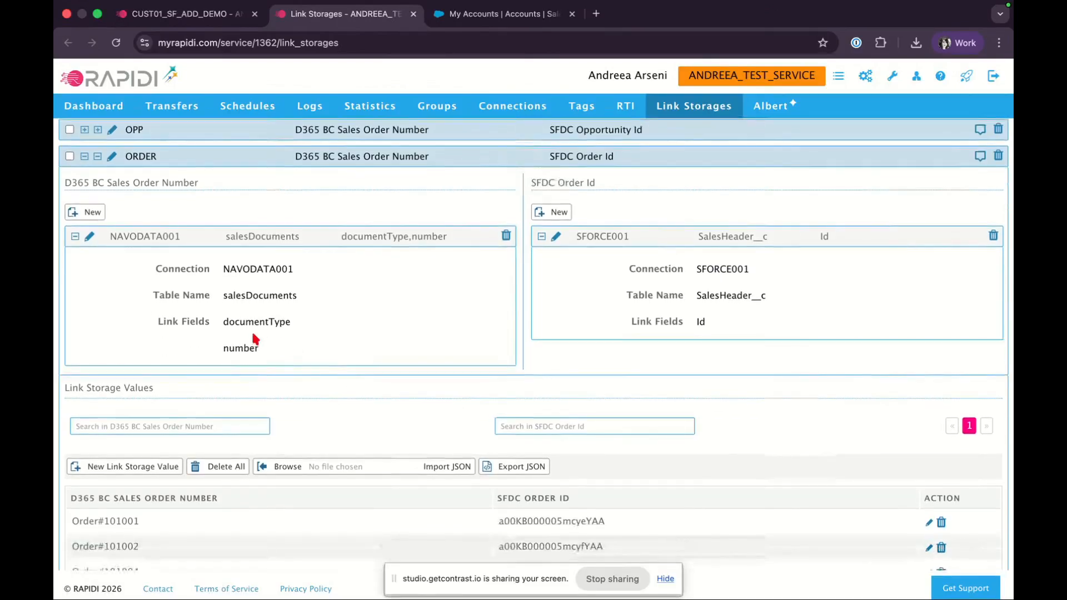
Examine the D365 side's table name and documentType and number link fields against the stored sales order numbers
{"action": "left_click_drag", "start_coordinate": [224, 323], "coordinate": [281, 333]}
{"action": "double_click", "coordinate": [249, 348]}
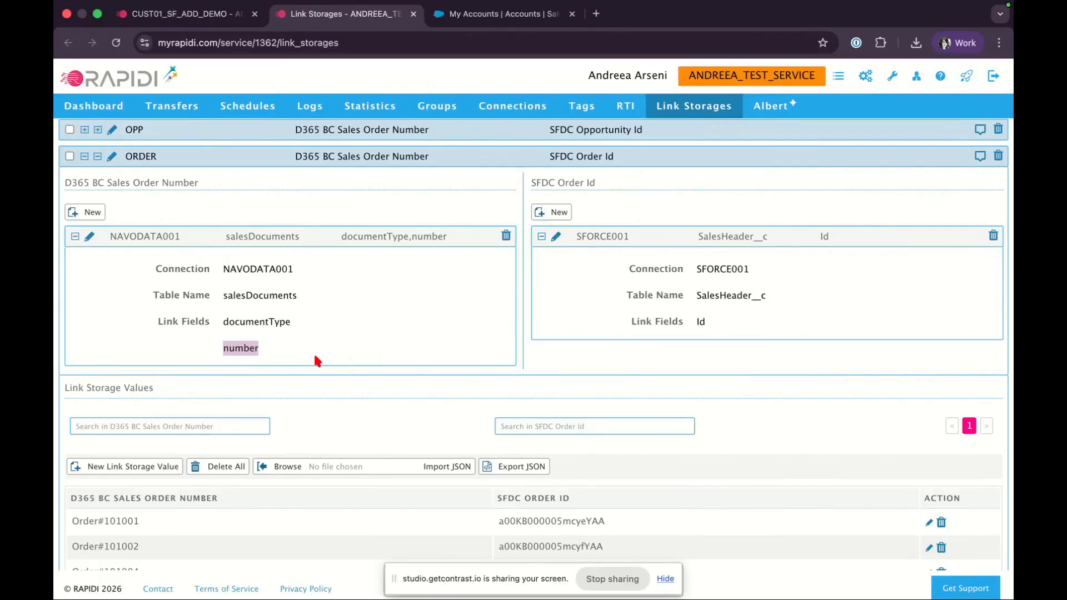
{"action": "left_click", "coordinate": [254, 299]}
{"action": "double_click", "coordinate": [253, 298]}
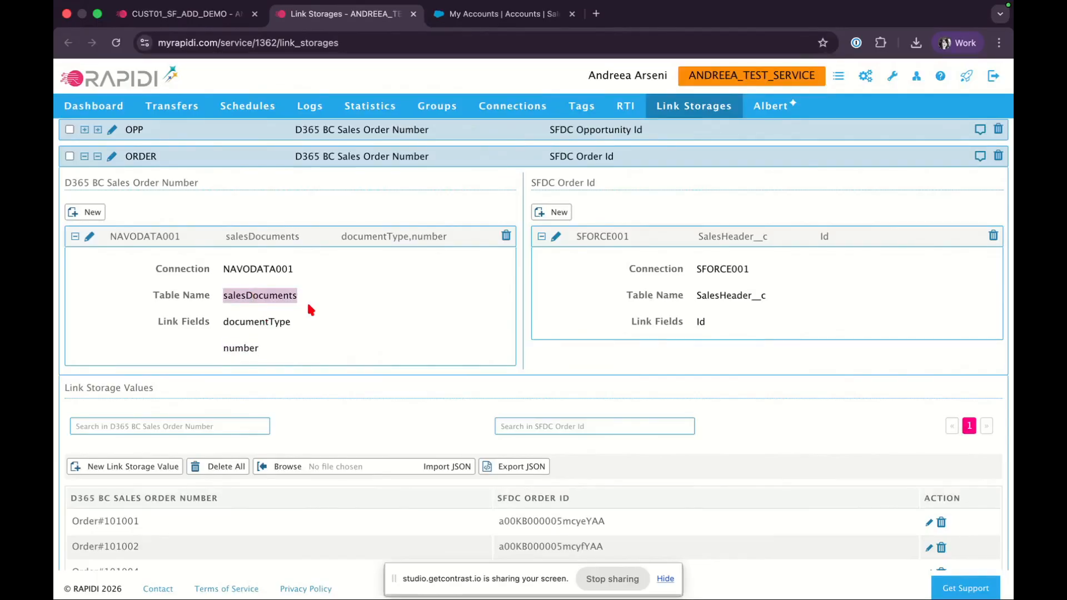
{"action": "double_click", "coordinate": [265, 321]}
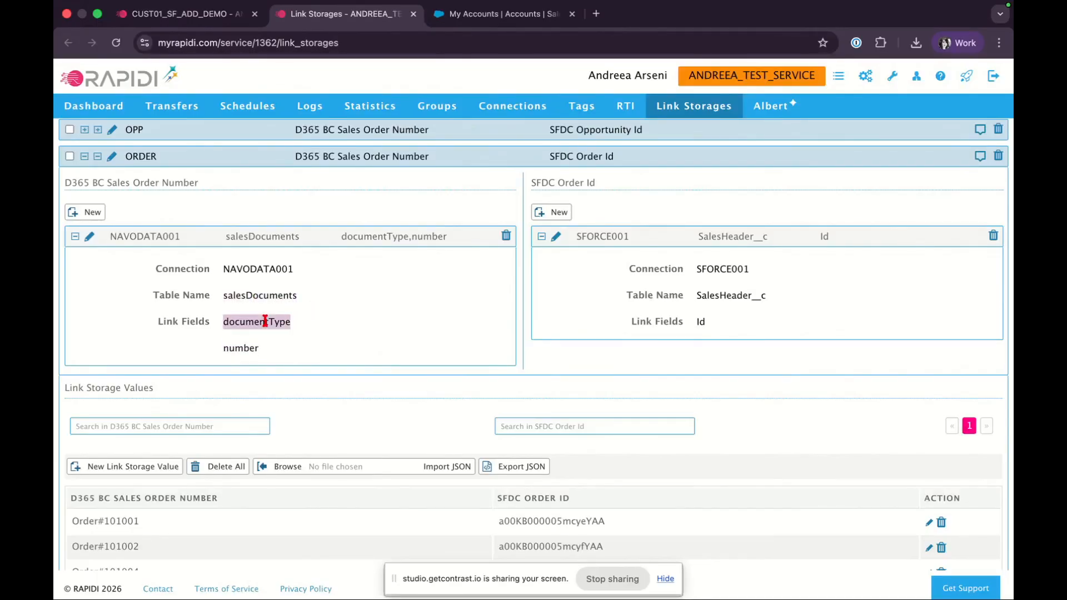
{"action": "double_click", "coordinate": [240, 349]}
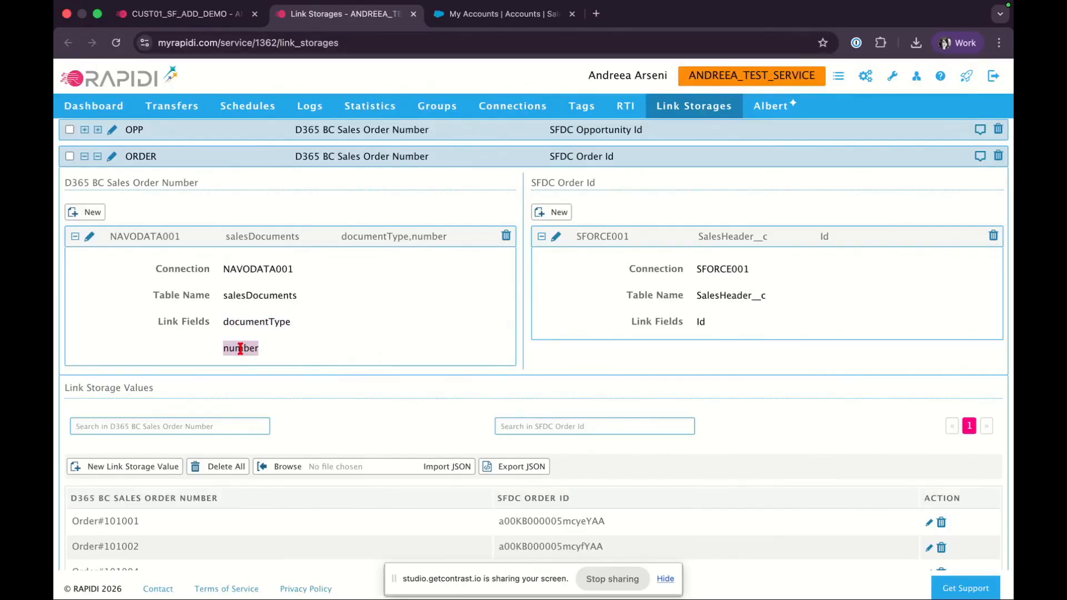
{"action": "scroll", "coordinate": [240, 348], "scroll_direction": "down", "scroll_amount": 1}
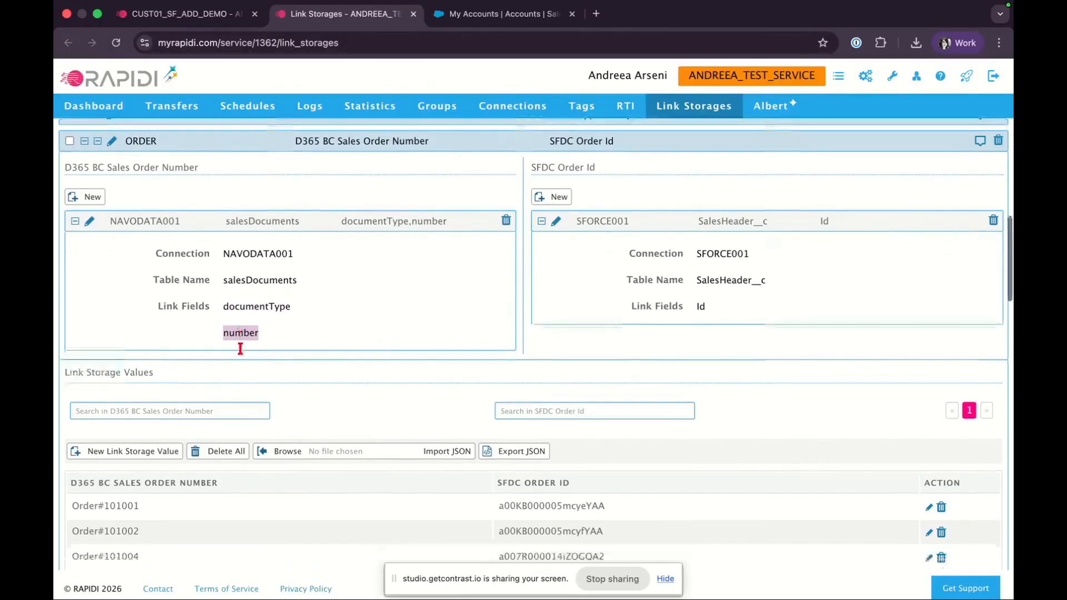
{"action": "scroll", "coordinate": [240, 348], "scroll_direction": "down", "scroll_amount": 3}
{"action": "left_click_drag", "start_coordinate": [73, 422], "coordinate": [147, 434]}
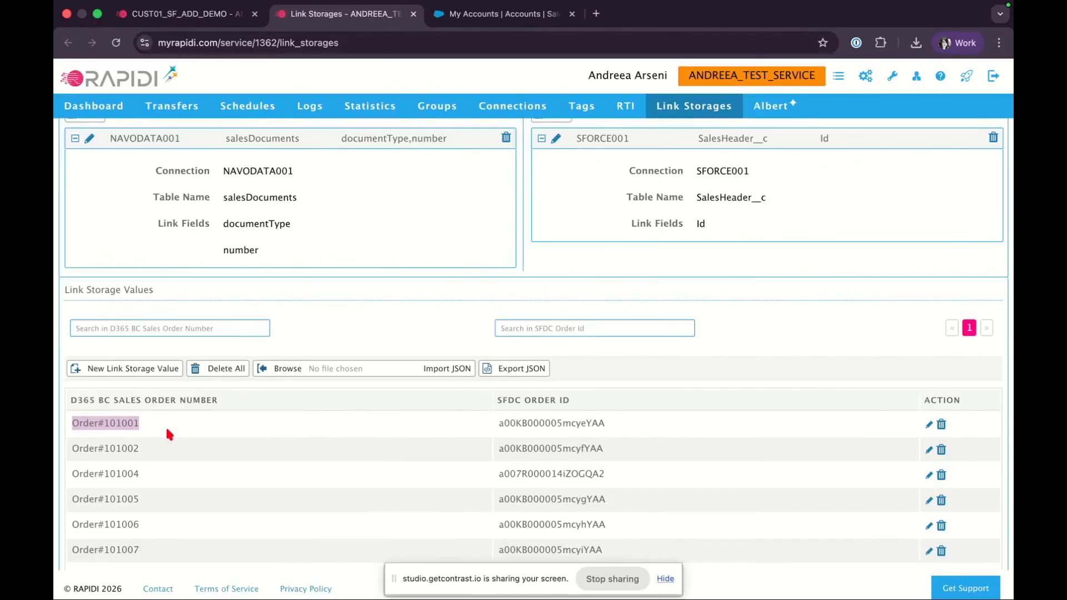
{"action": "double_click", "coordinate": [245, 248]}
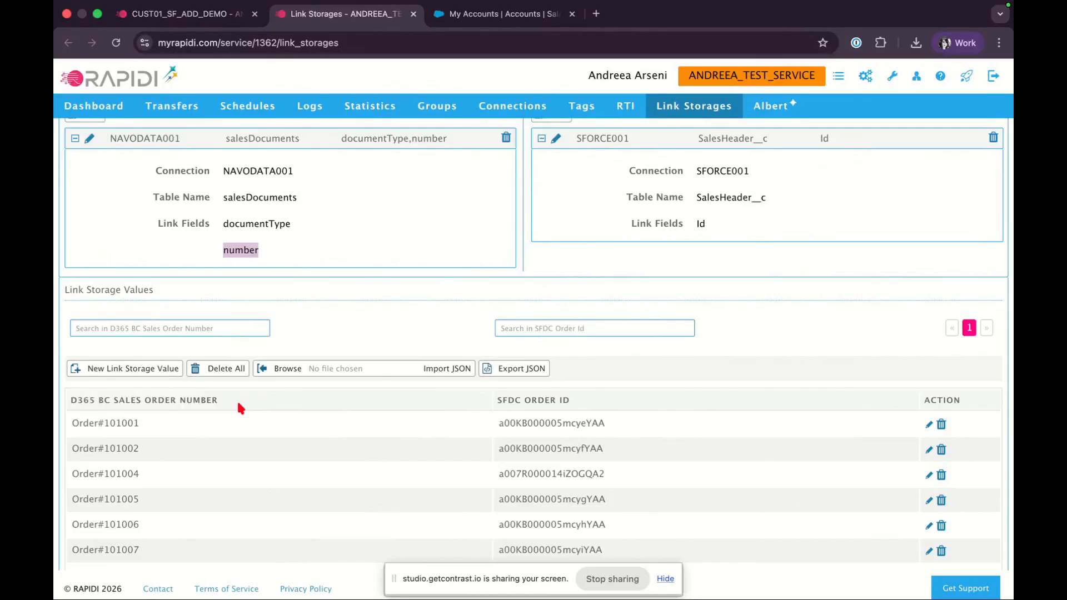
{"action": "triple_click", "coordinate": [100, 425]}
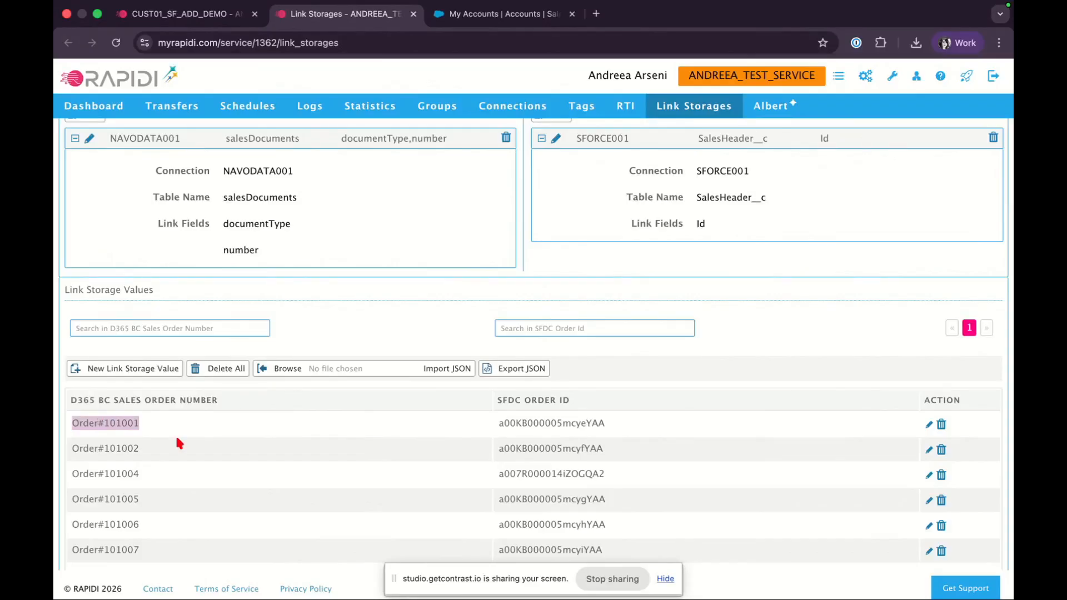
{"action": "scroll", "coordinate": [244, 276], "scroll_direction": "up", "scroll_amount": 1}
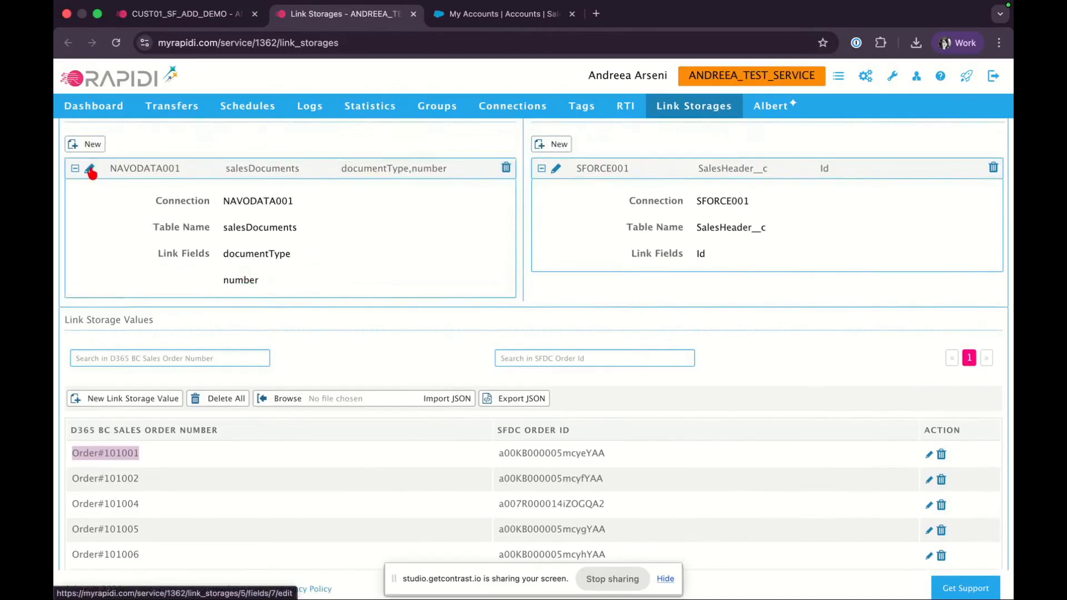
{"action": "left_click", "coordinate": [92, 173]}
{"action": "left_click", "coordinate": [267, 309]}
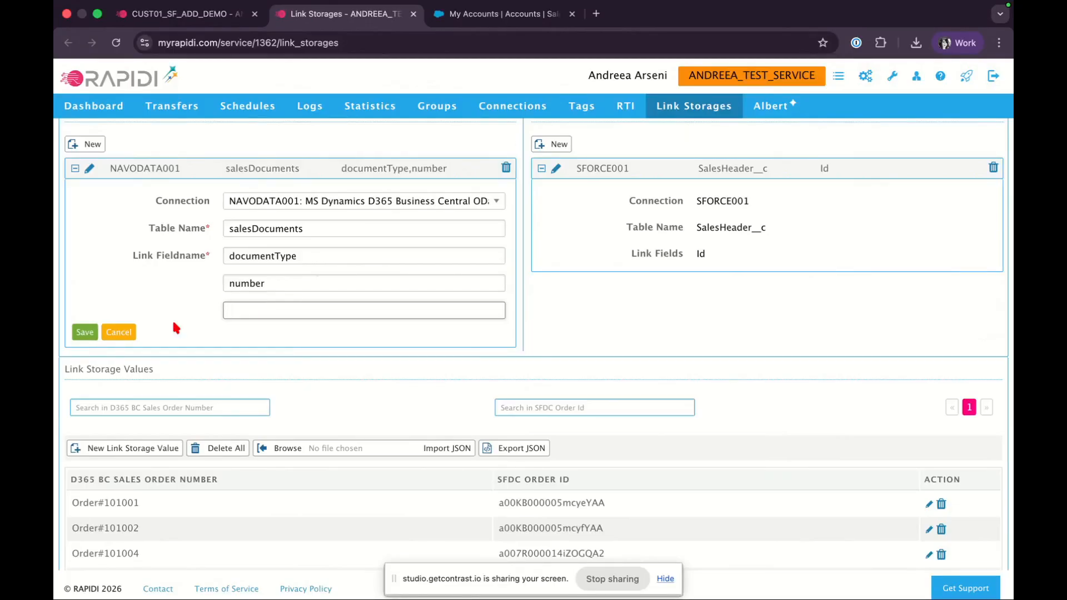
{"action": "left_click", "coordinate": [119, 332]}
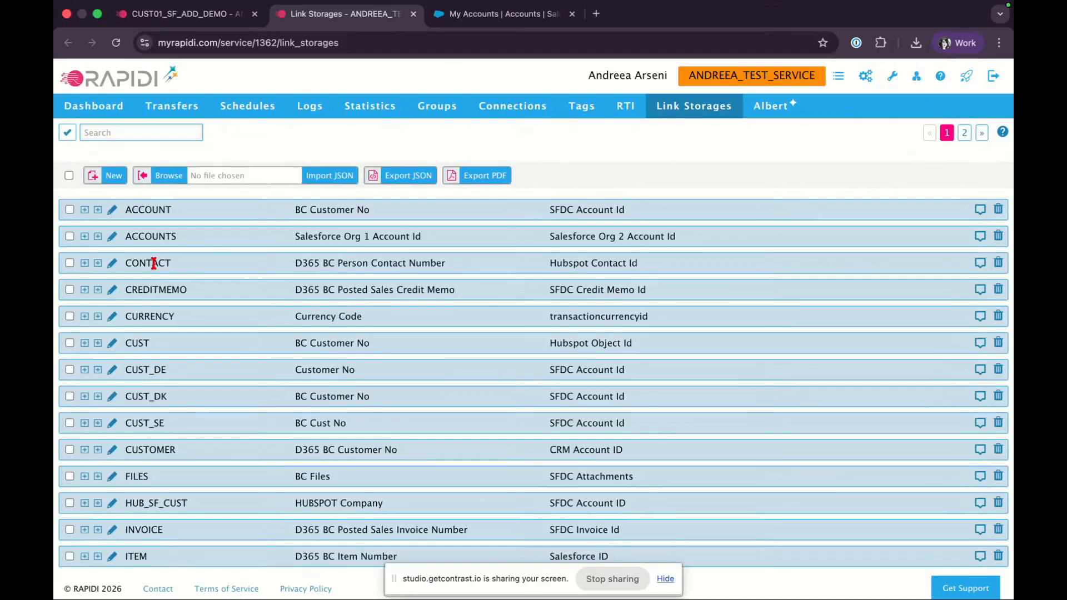
Start a new link storage with the code ACCOUNT_DE
{"action": "left_click", "coordinate": [114, 176]}
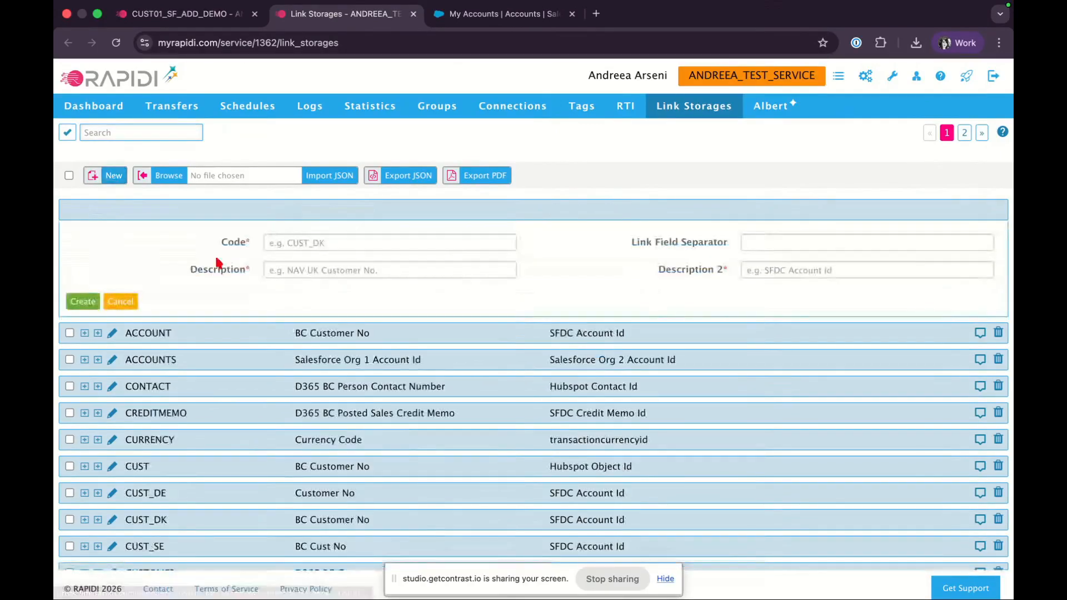
{"action": "left_click", "coordinate": [289, 244]}
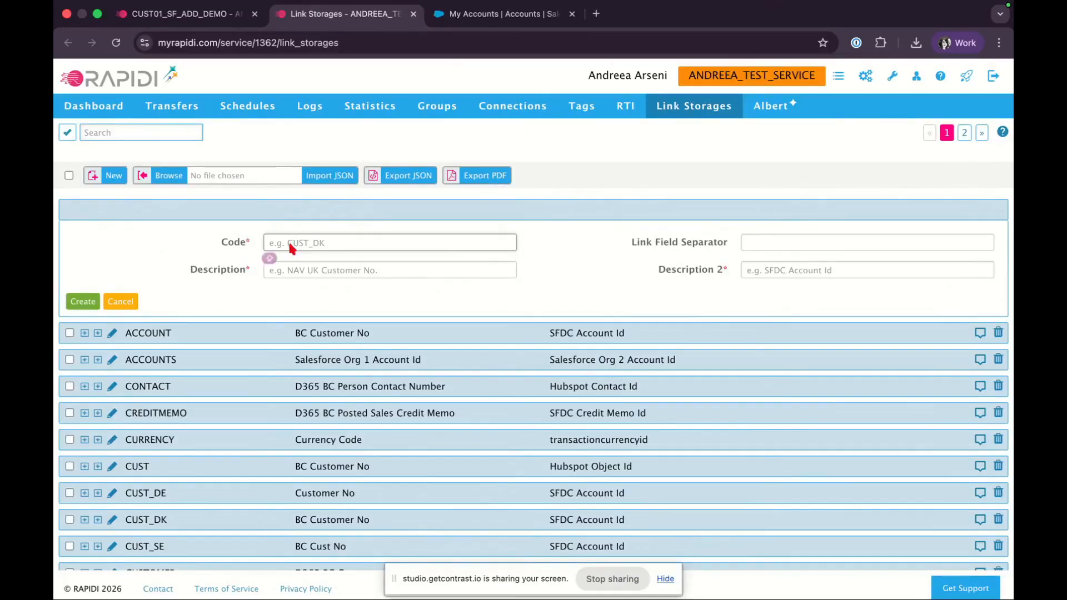
{"action": "type", "text": "ACCOUNT_DE"}
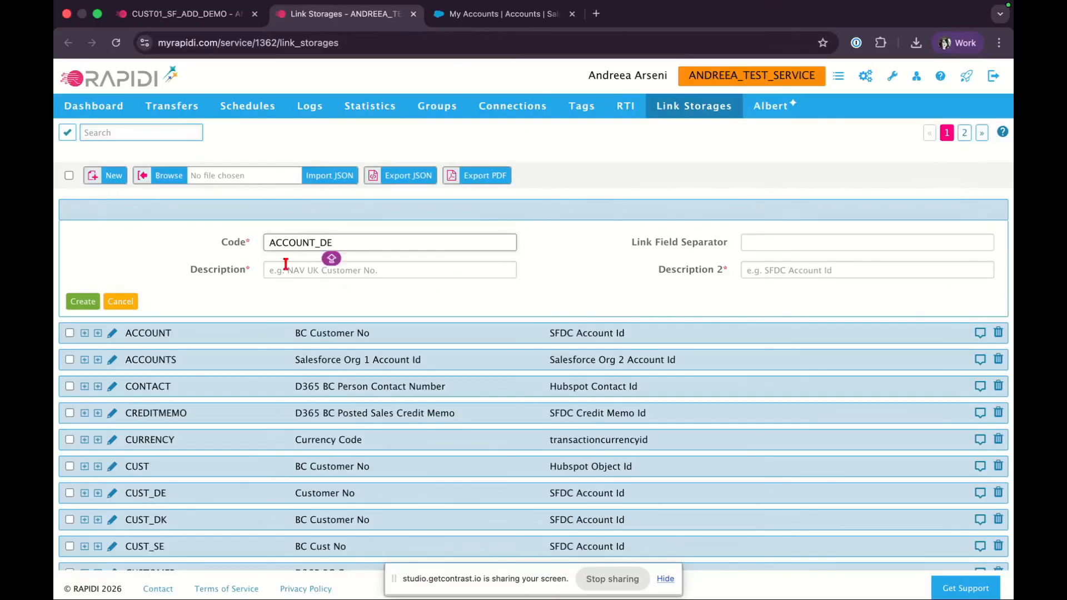
Set the description to BC Customer Number and Description 2 to SFDC Account Id, then create the link storage
{"action": "left_click", "coordinate": [287, 270]}
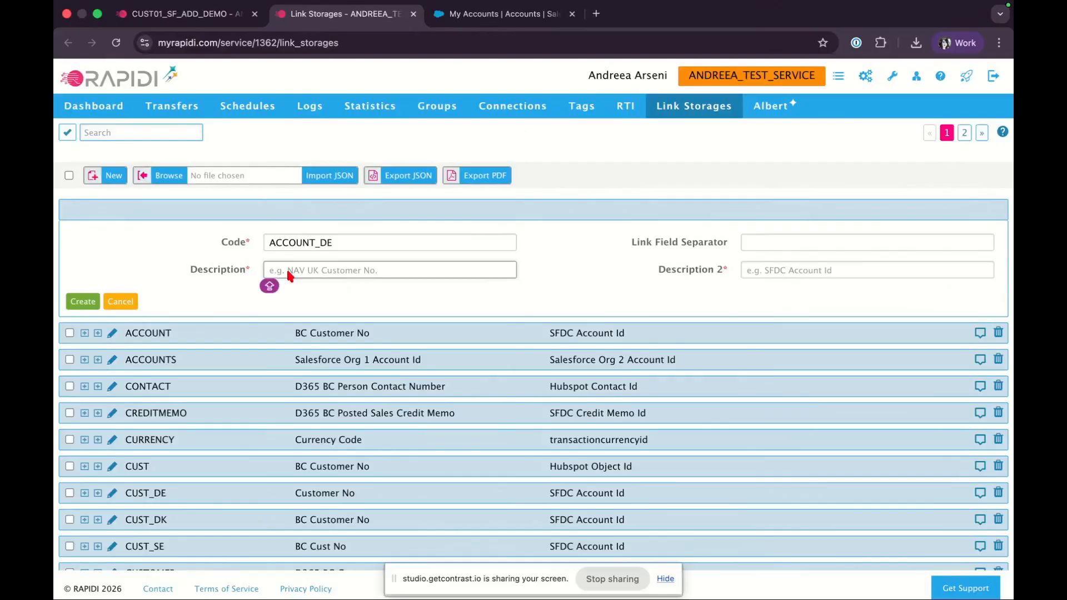
{"action": "type", "text": "BC"}
{"action": "type", "text": " A"}
{"action": "type", "text": "Cua"}
{"action": "type", "text": "stomer "}
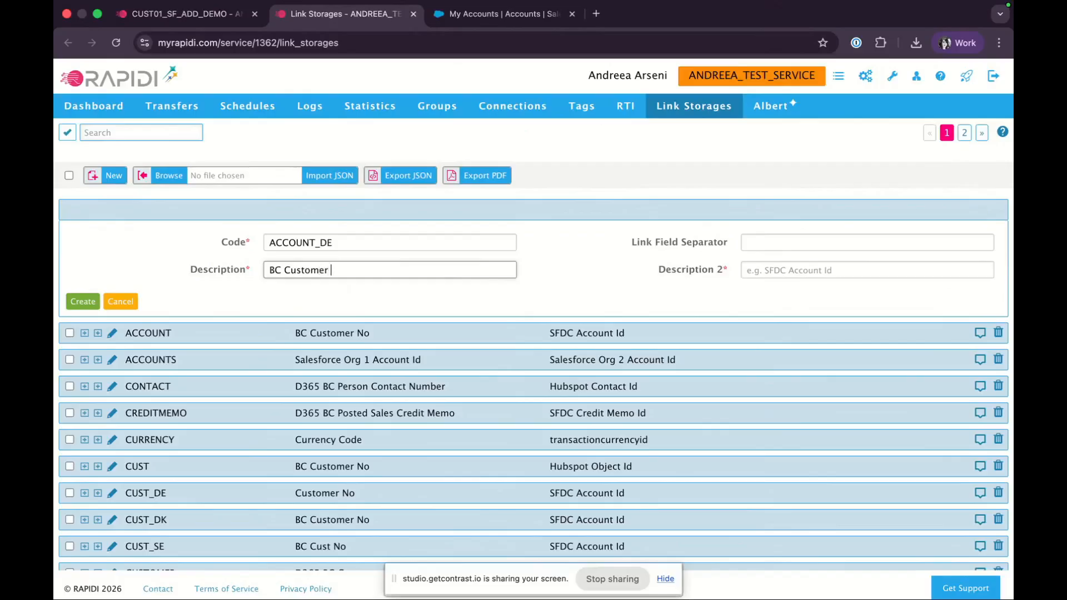
{"action": "type", "text": "Number"}
{"action": "left_click", "coordinate": [765, 271]}
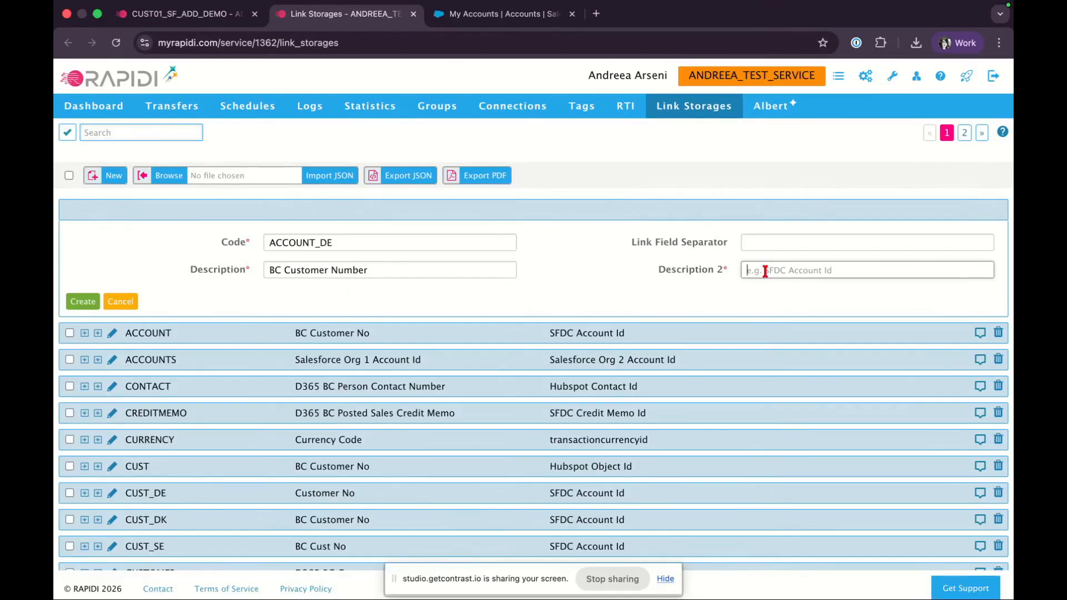
{"action": "type", "text": "SFDC Account Id"}
{"action": "left_click", "coordinate": [96, 303]}
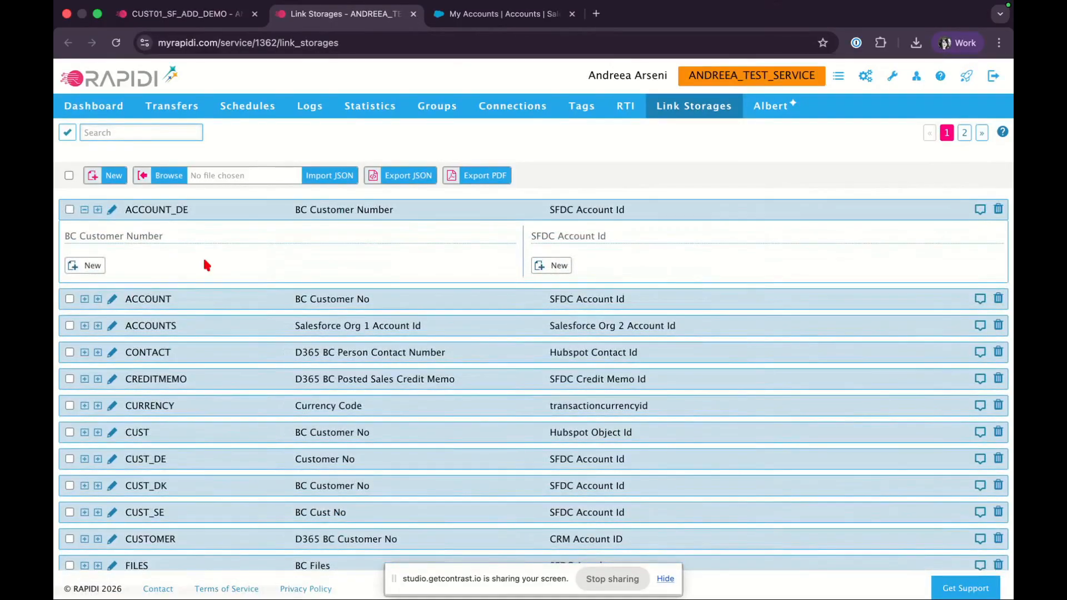
Add a new field definition on ACCOUNT_DE's BC Customer Number side using the NAVODATA001 connection
{"action": "double_click", "coordinate": [156, 209]}
{"action": "double_click", "coordinate": [318, 211]}
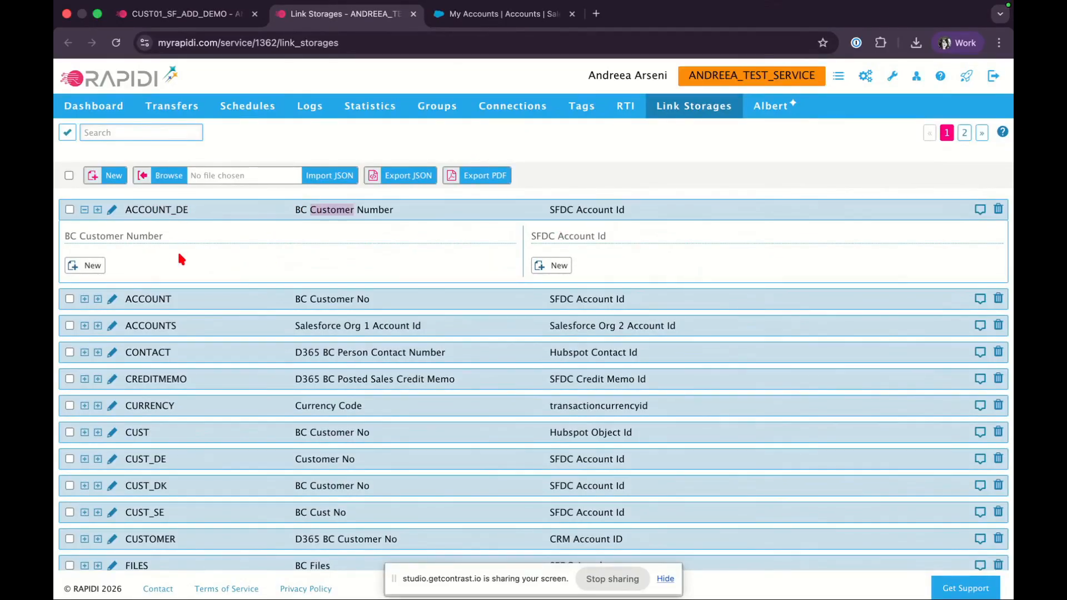
{"action": "left_click", "coordinate": [92, 267]}
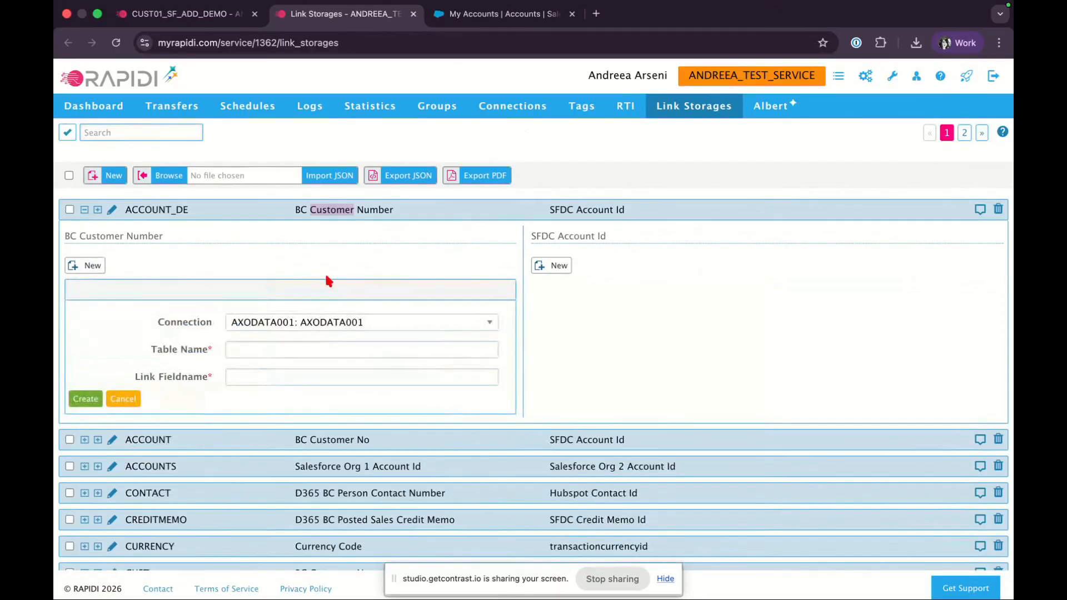
{"action": "left_click", "coordinate": [372, 321]}
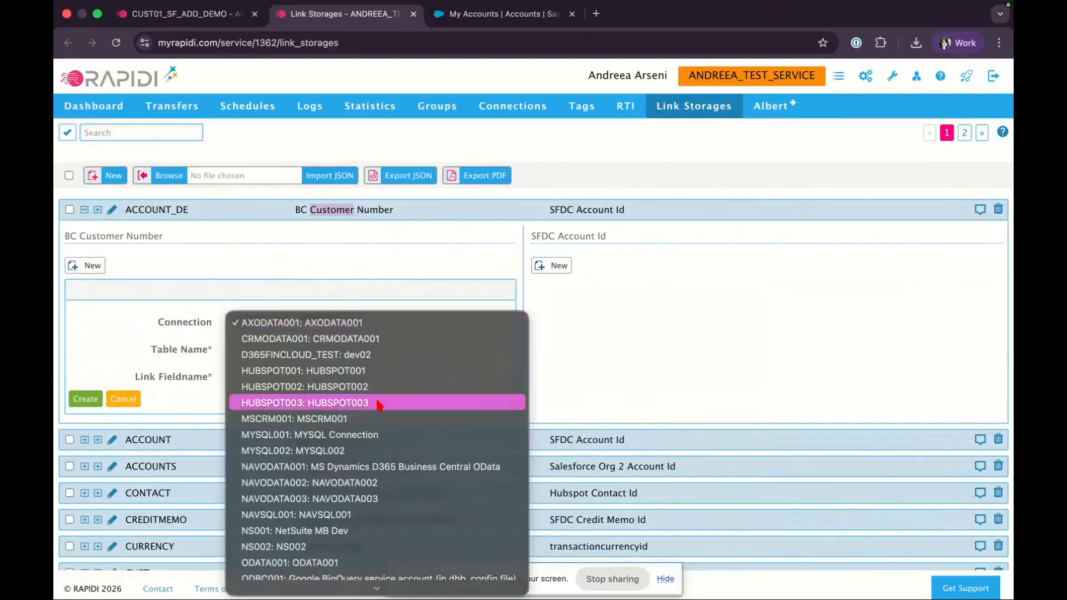
{"action": "left_click", "coordinate": [370, 466]}
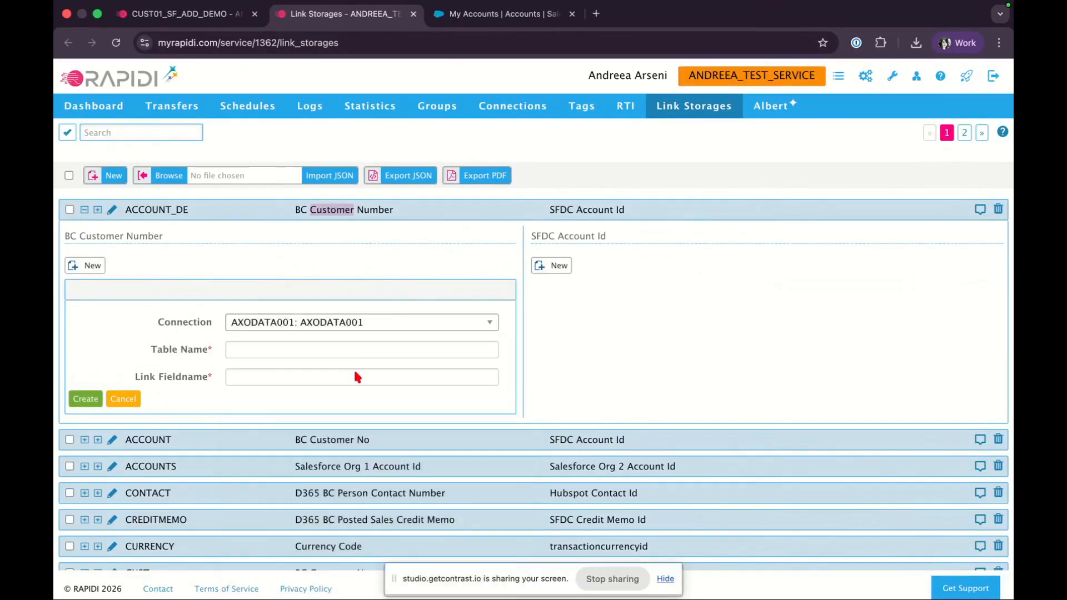
{"action": "left_click", "coordinate": [350, 323]}
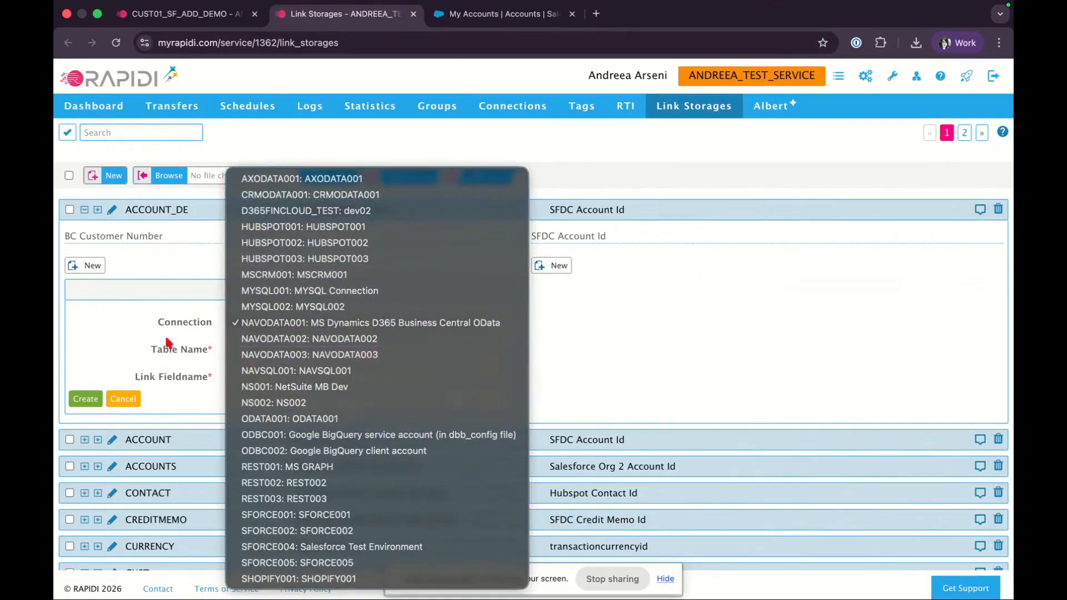
{"action": "left_click", "coordinate": [140, 343]}
Define the BC Customer Number field with table CustomerCard and link field No, then create it
{"action": "left_click", "coordinate": [238, 350]}
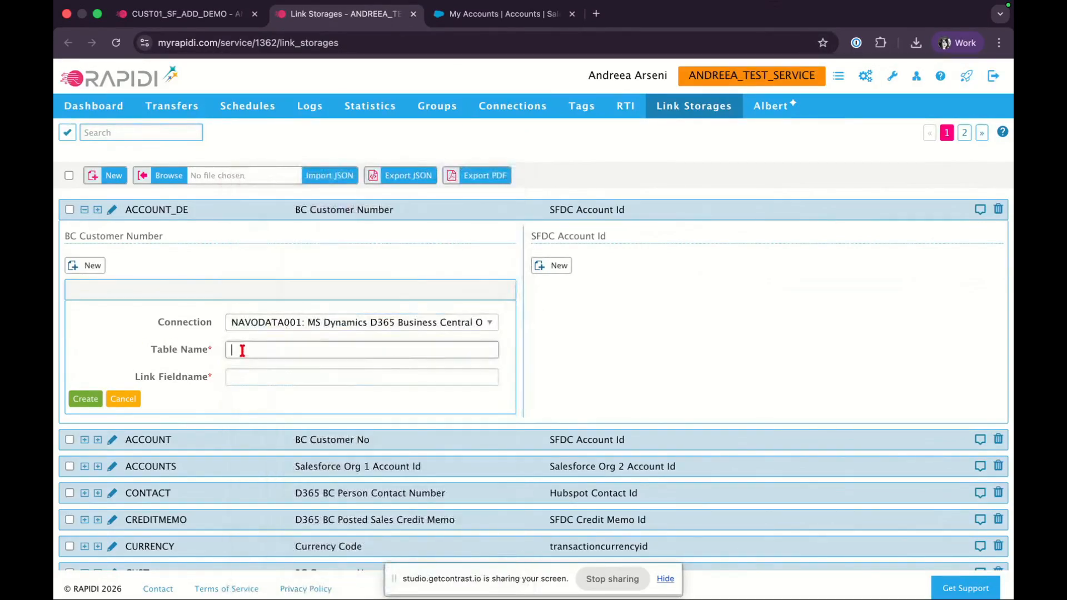
{"action": "type", "text": "cu"}
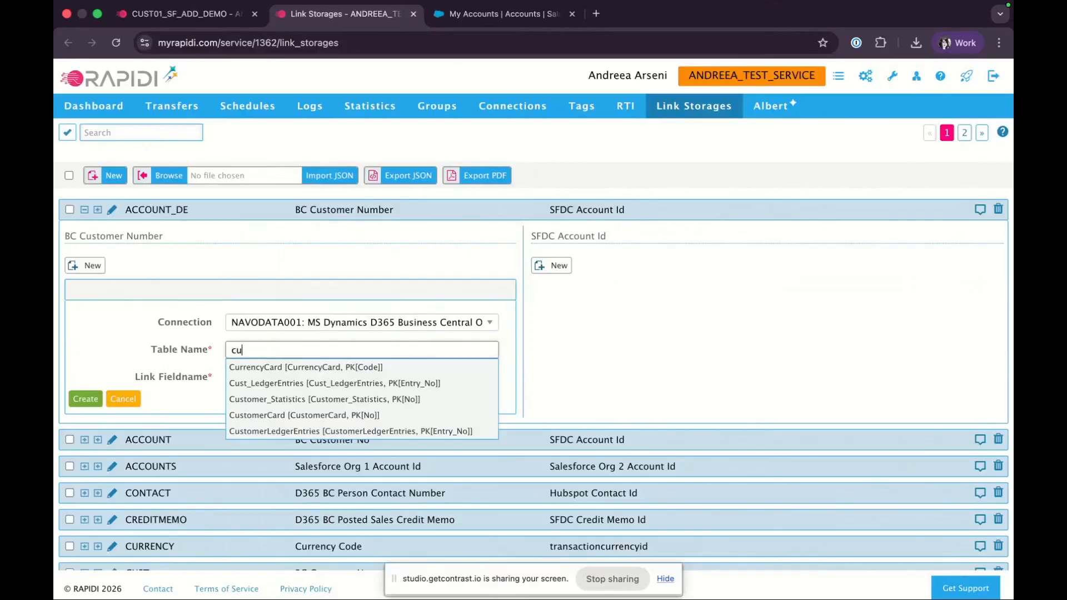
{"action": "left_click", "coordinate": [279, 416]}
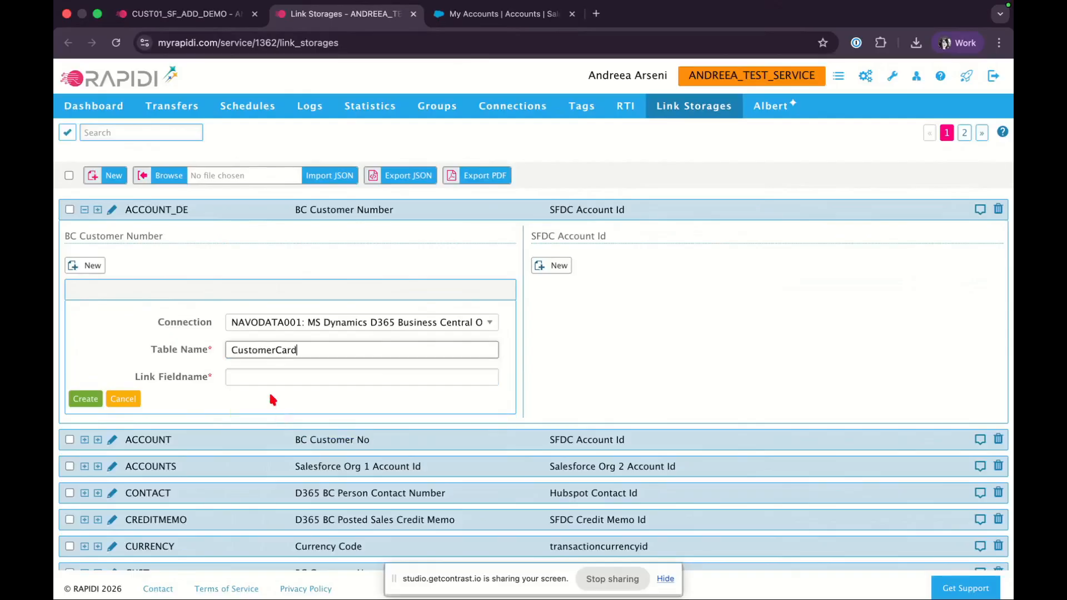
{"action": "left_click", "coordinate": [259, 374]}
{"action": "type", "text": "no"}
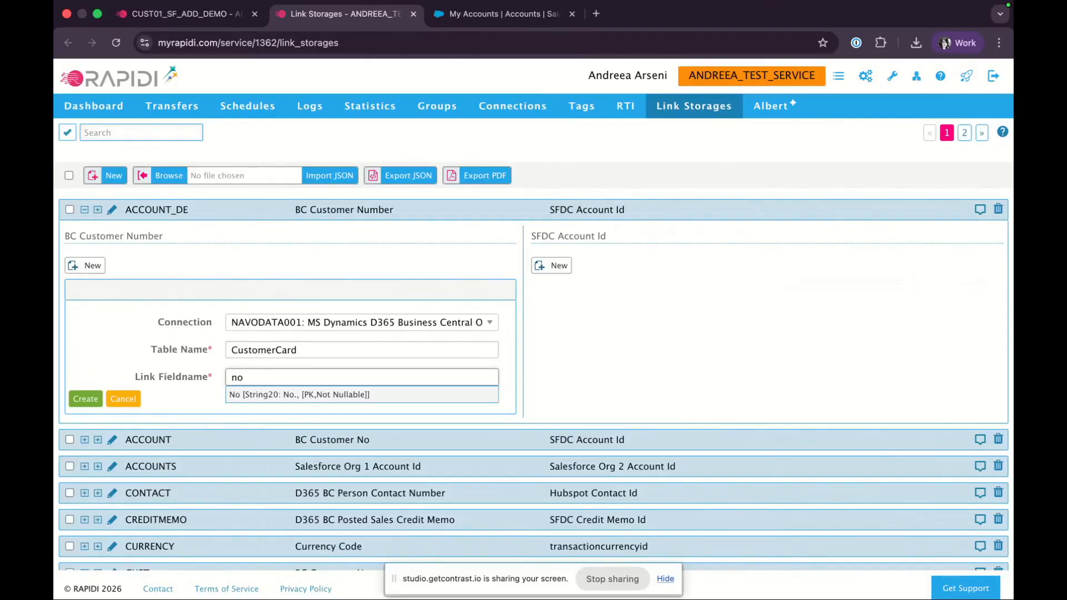
{"action": "left_click", "coordinate": [333, 395]}
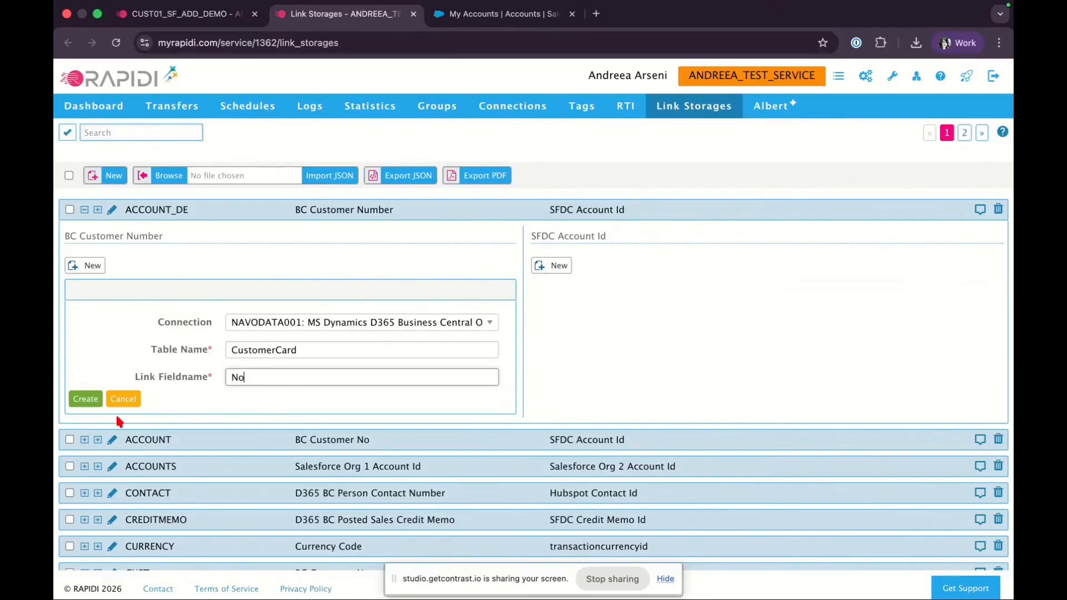
{"action": "left_click", "coordinate": [85, 398]}
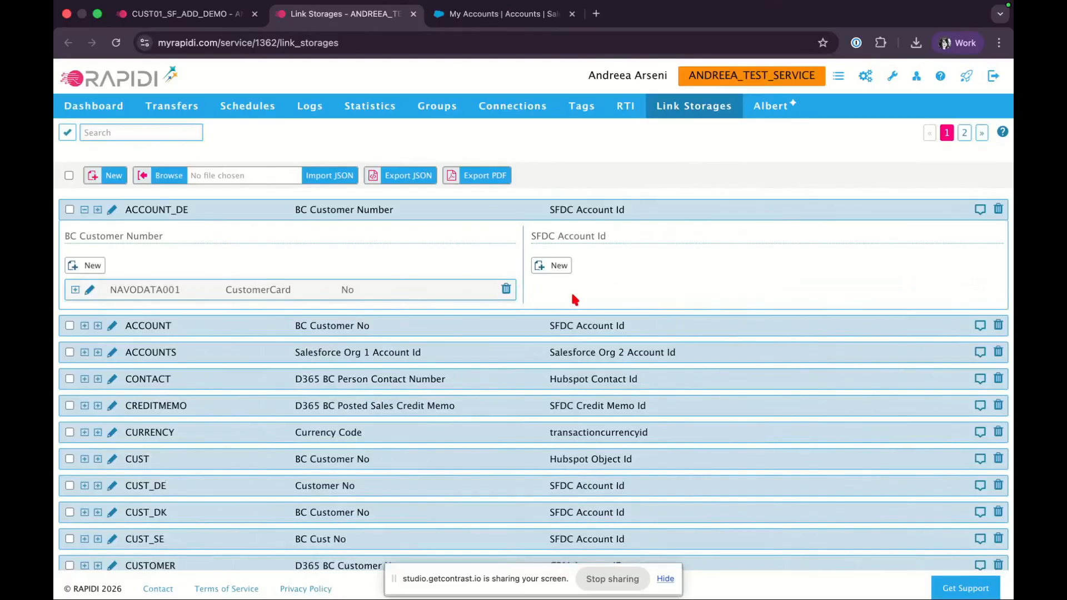
Add an SFDC Account Id field definition using connection SFORCE001, table Account and link field Id
{"action": "left_click", "coordinate": [554, 265]}
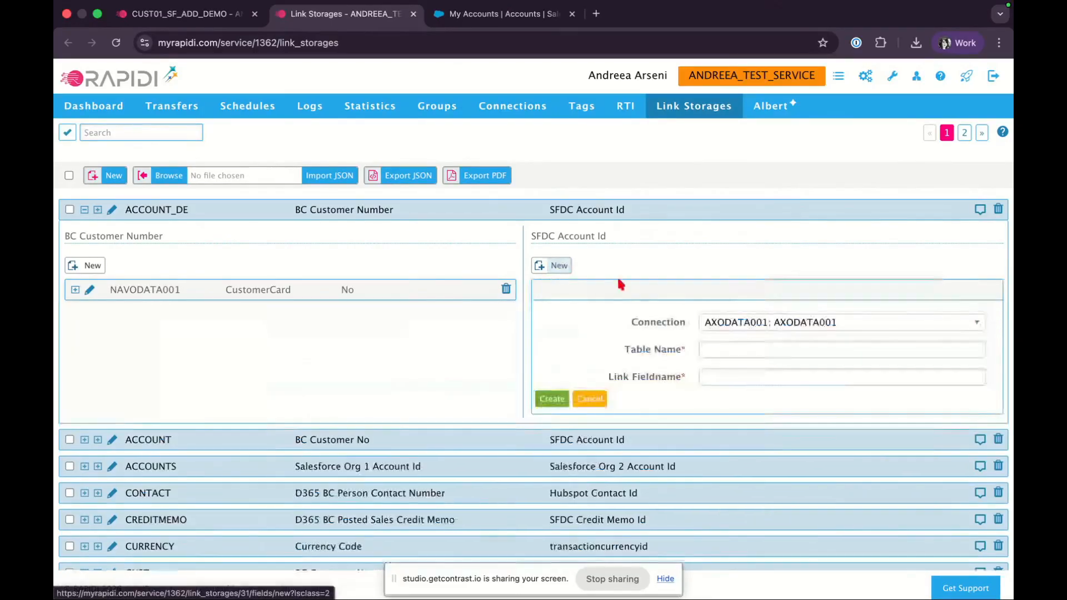
{"action": "left_click", "coordinate": [746, 324]}
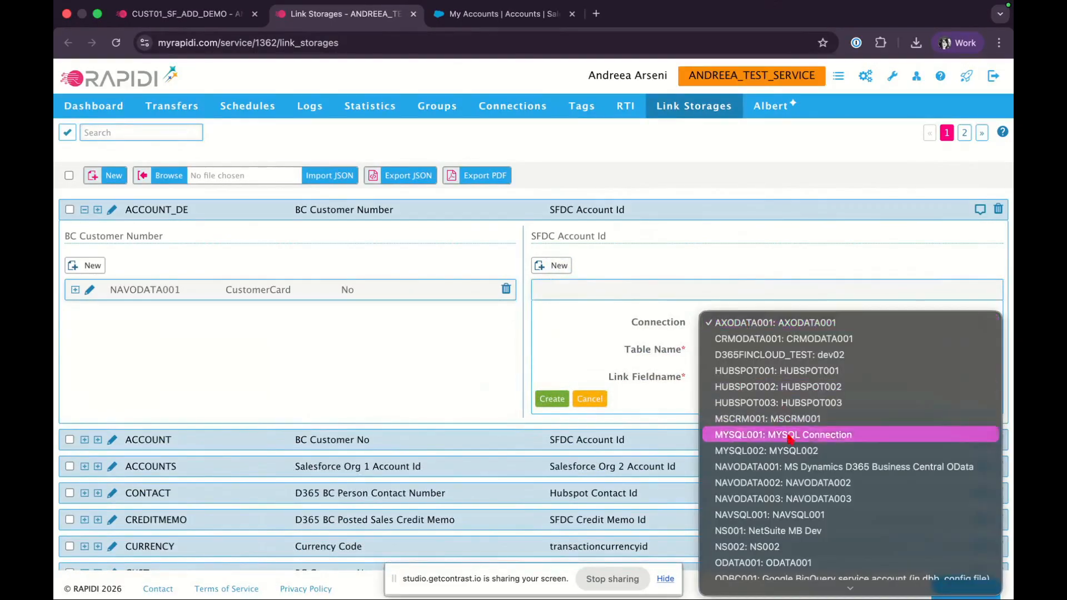
{"action": "scroll", "coordinate": [790, 439], "scroll_direction": "down", "scroll_amount": 3}
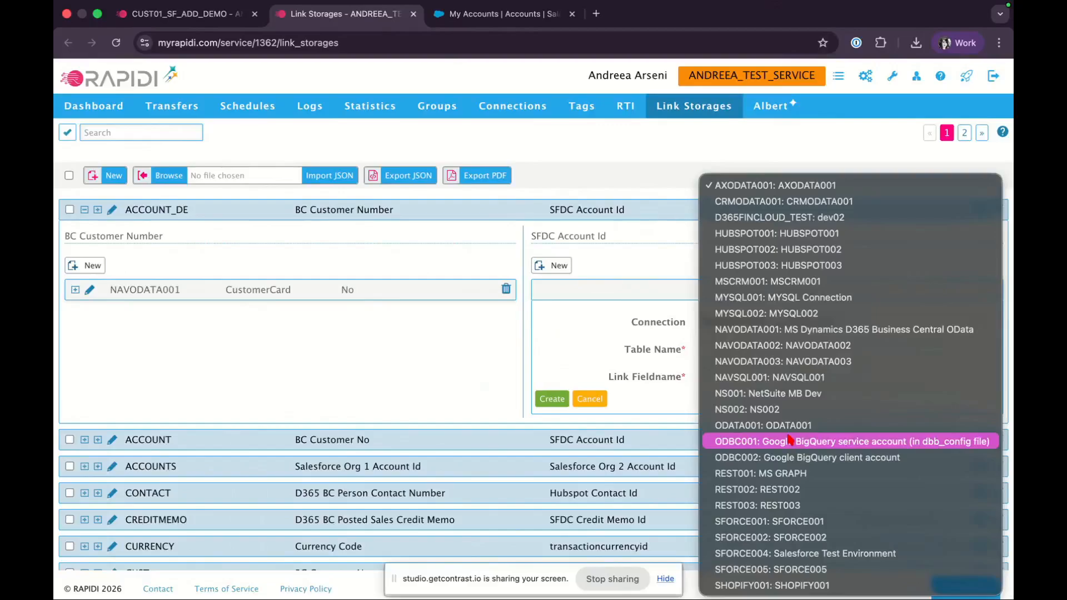
{"action": "left_click", "coordinate": [788, 521]}
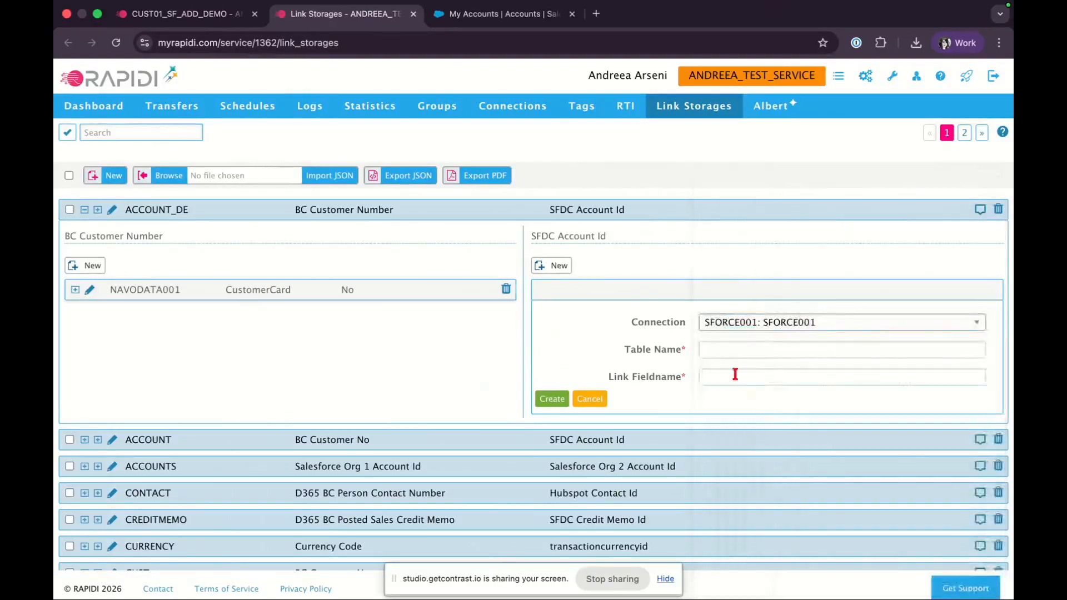
{"action": "left_click", "coordinate": [726, 351]}
{"action": "type", "text": "acc"}
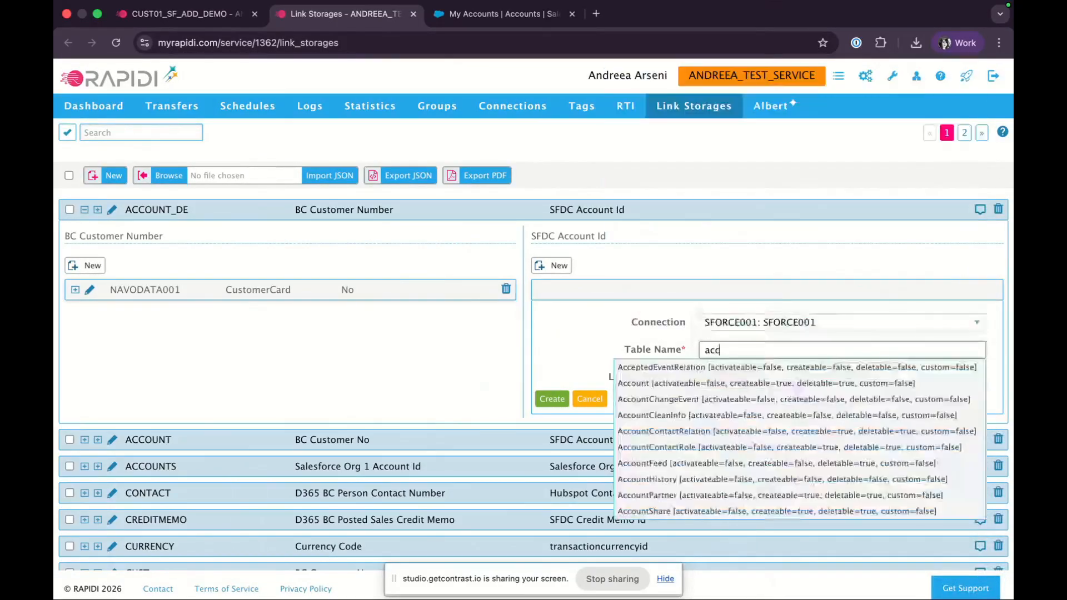
{"action": "left_click", "coordinate": [678, 387]}
{"action": "left_click", "coordinate": [717, 381]}
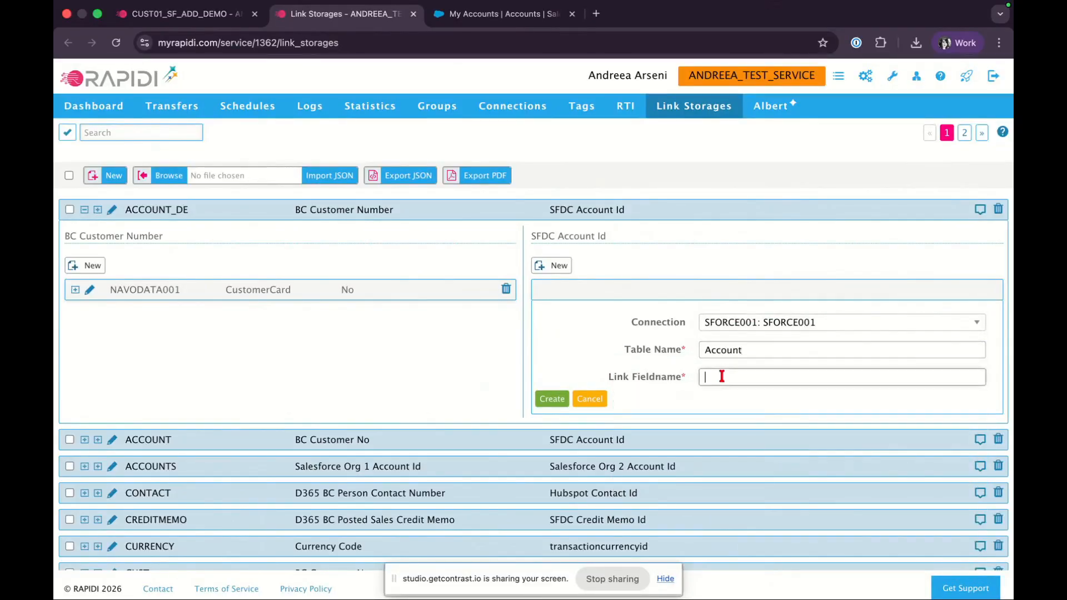
{"action": "type", "text": "id"}
{"action": "left_click", "coordinate": [752, 396]}
{"action": "left_click", "coordinate": [551, 400]}
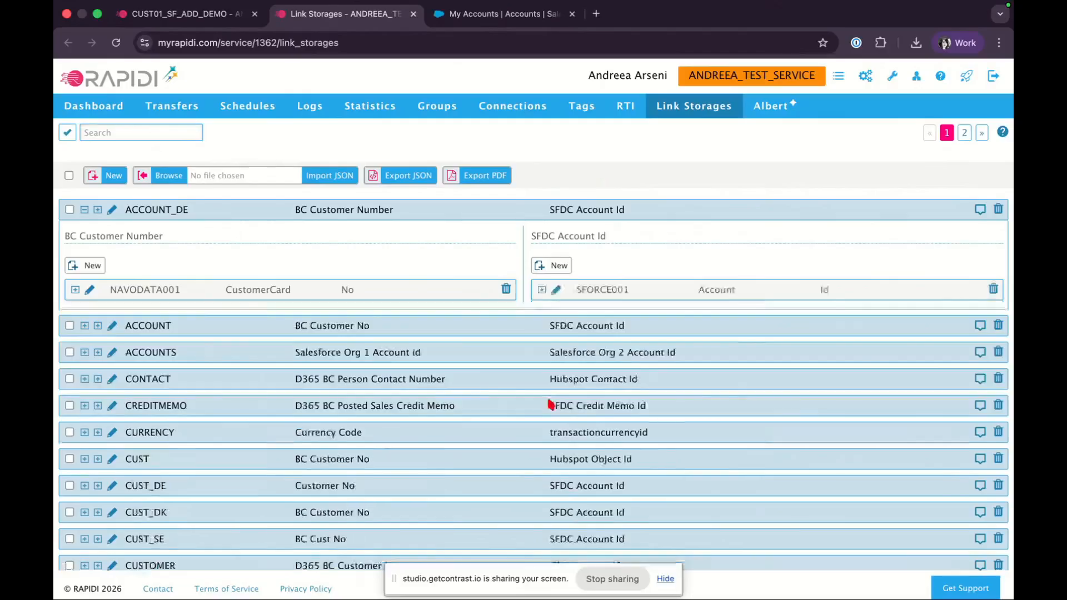
Inspect the stored link values of the ACCOUNT_DE and CUST_DK link storages
{"action": "double_click", "coordinate": [148, 210]}
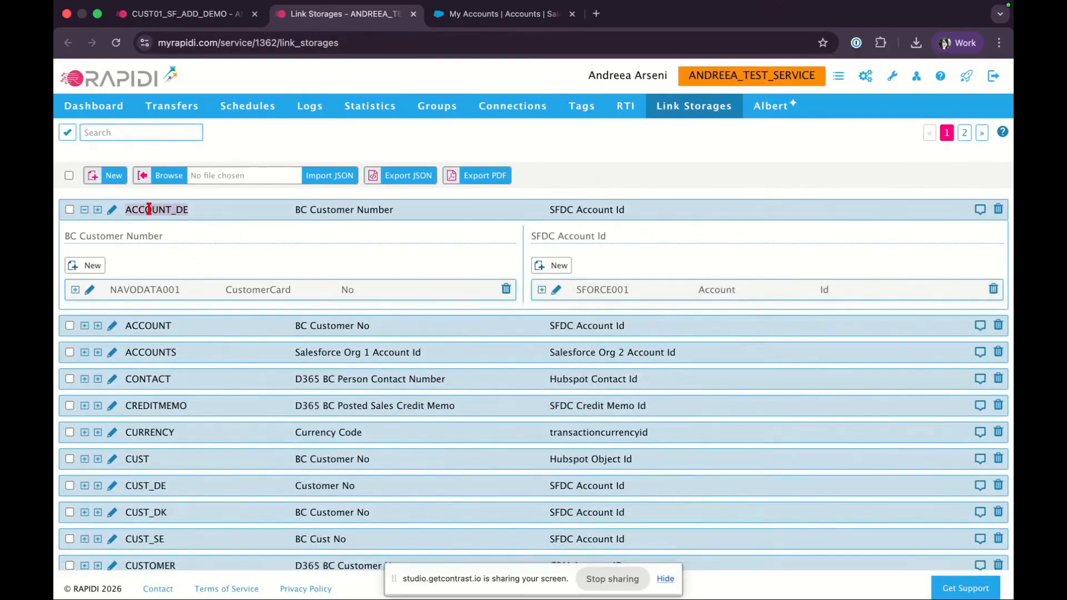
{"action": "left_click", "coordinate": [85, 210]}
{"action": "left_click", "coordinate": [98, 212]}
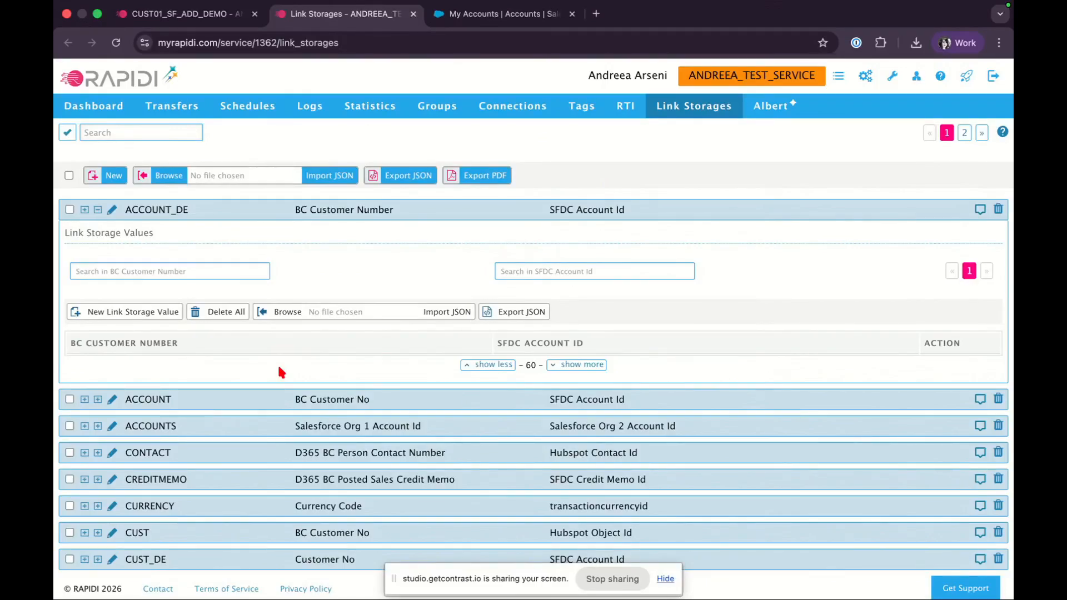
{"action": "left_click", "coordinate": [98, 211]}
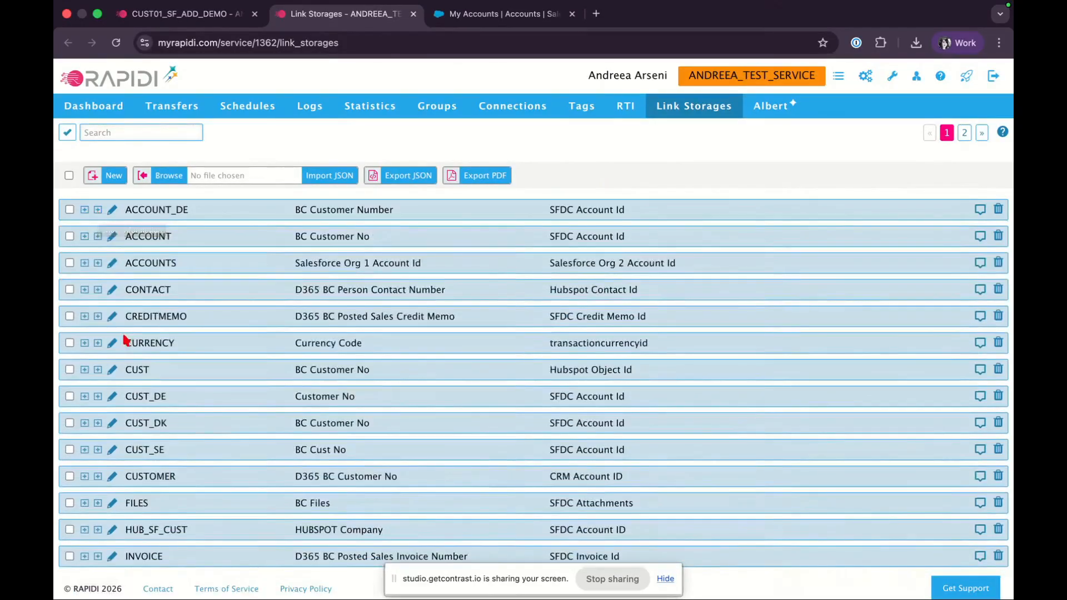
{"action": "scroll", "coordinate": [125, 339], "scroll_direction": "down", "scroll_amount": 3}
{"action": "left_click", "coordinate": [98, 300]}
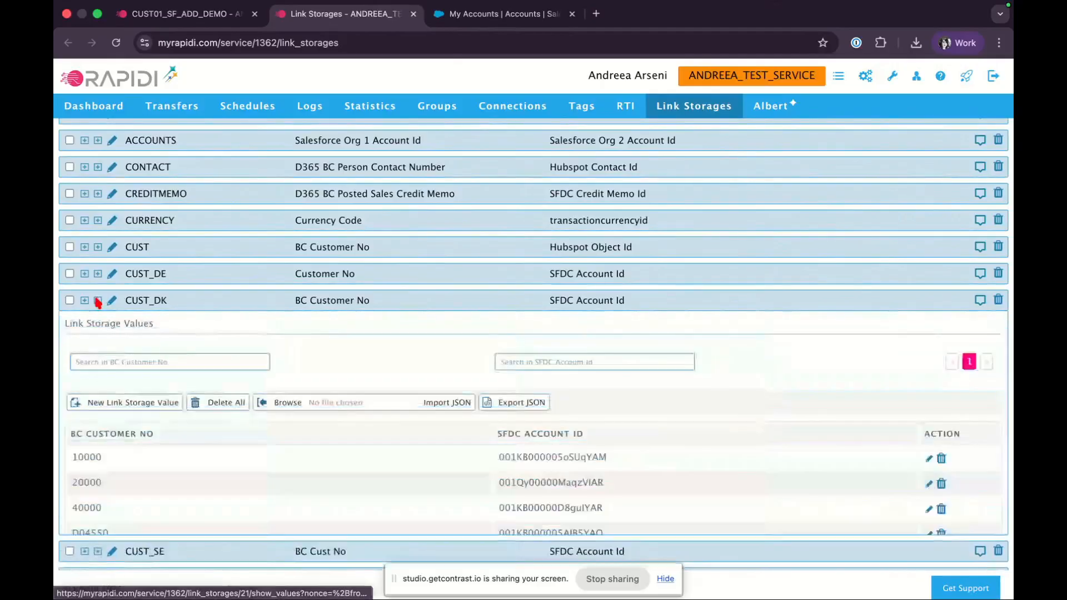
{"action": "scroll", "coordinate": [281, 379], "scroll_direction": "down", "scroll_amount": 2}
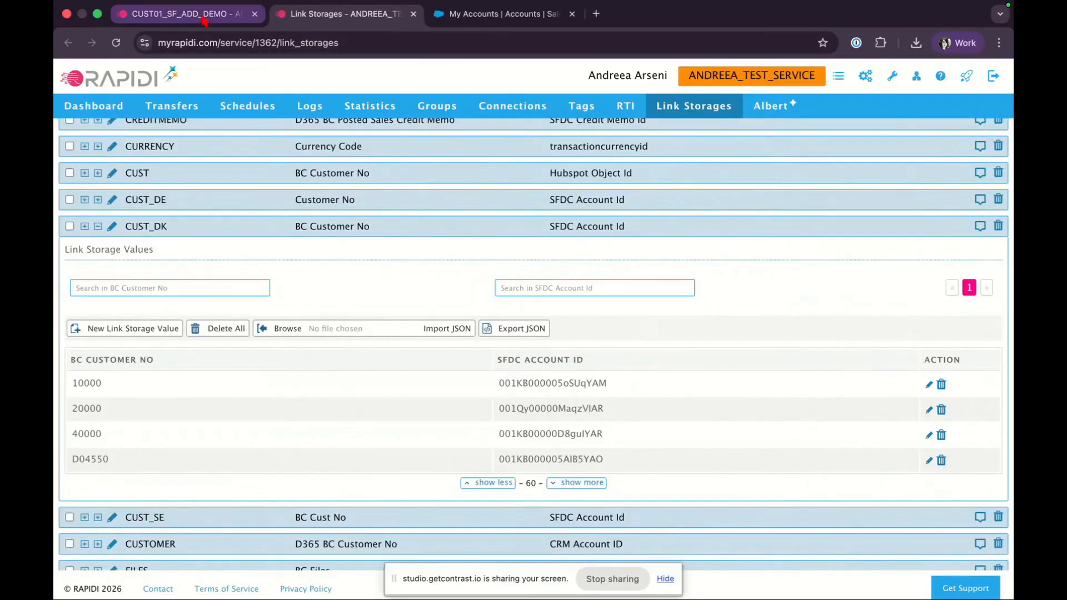
Open the CUST01_SF_ADD_DEMO transfer and examine its General settings, link storage and Table Link key fields
{"action": "left_click", "coordinate": [204, 20]}
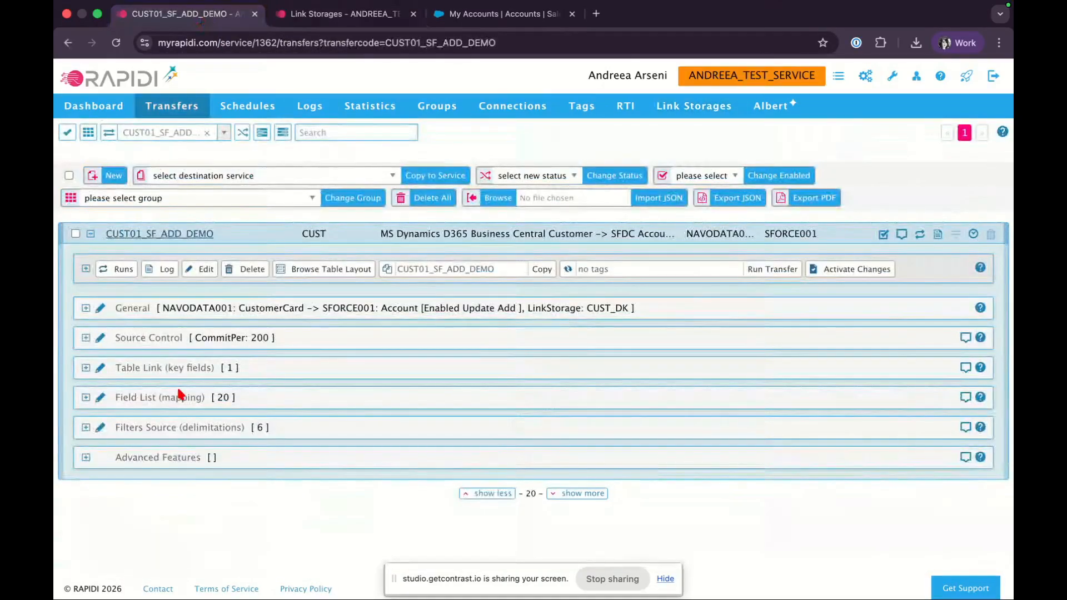
{"action": "left_click", "coordinate": [86, 308]}
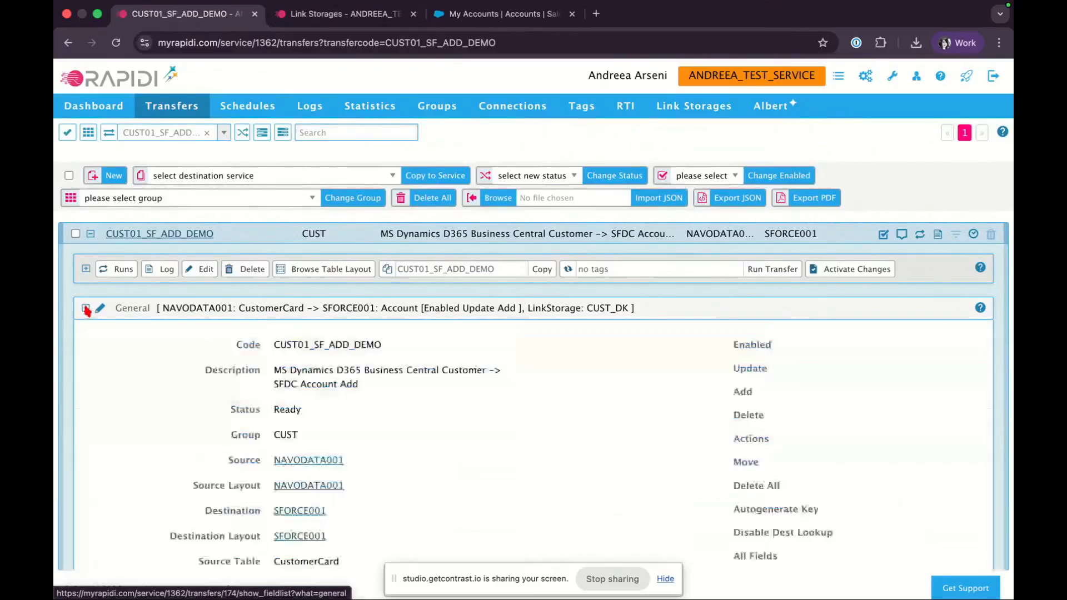
{"action": "scroll", "coordinate": [150, 359], "scroll_direction": "down", "scroll_amount": 3}
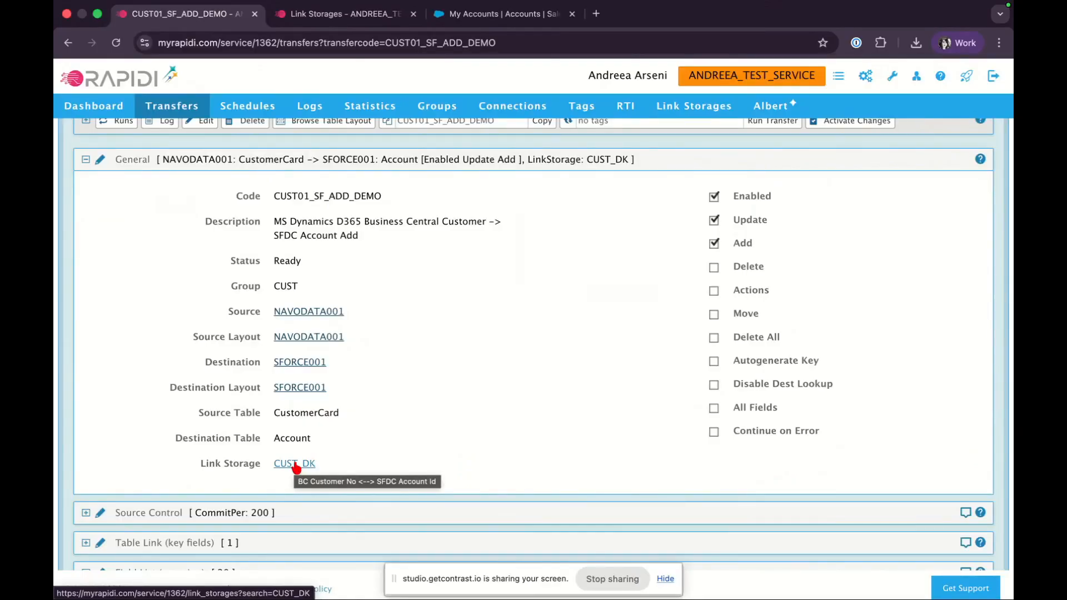
{"action": "scroll", "coordinate": [388, 418], "scroll_direction": "down", "scroll_amount": 2}
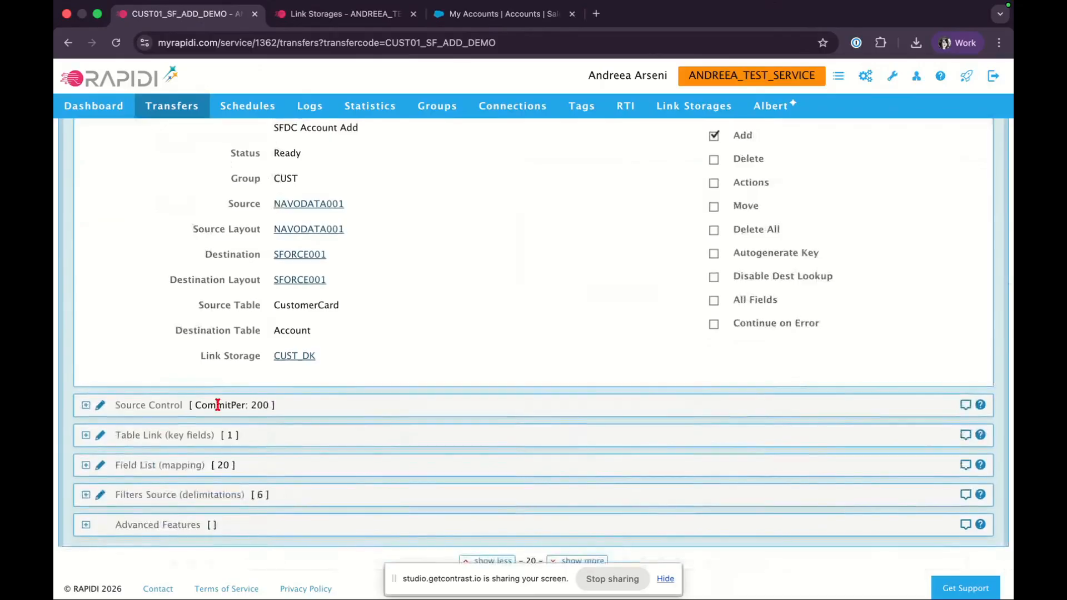
{"action": "left_click", "coordinate": [86, 436]}
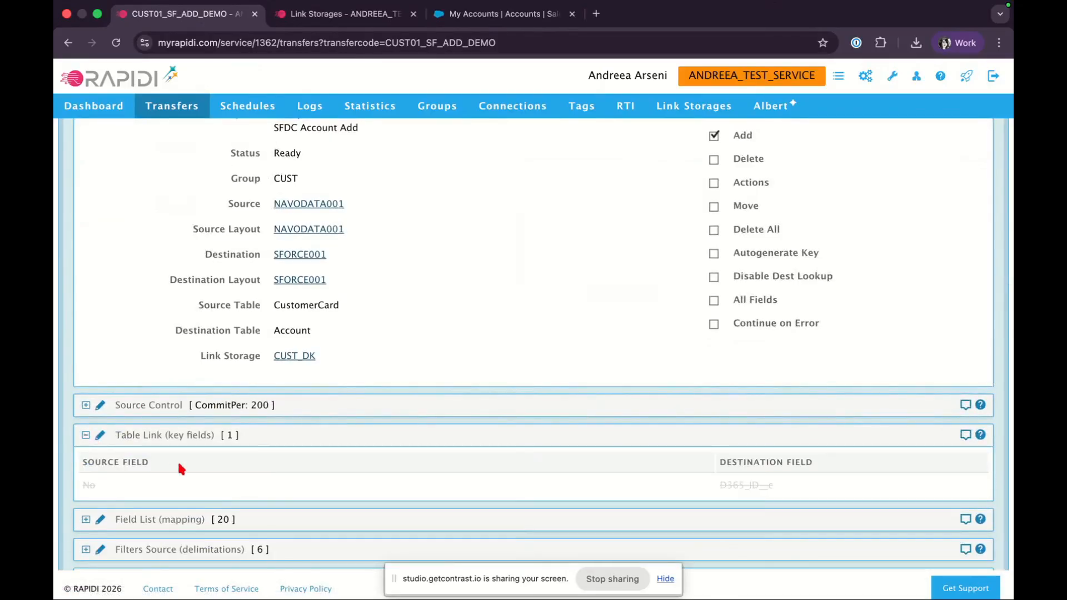
{"action": "left_click_drag", "start_coordinate": [136, 435], "coordinate": [254, 432]}
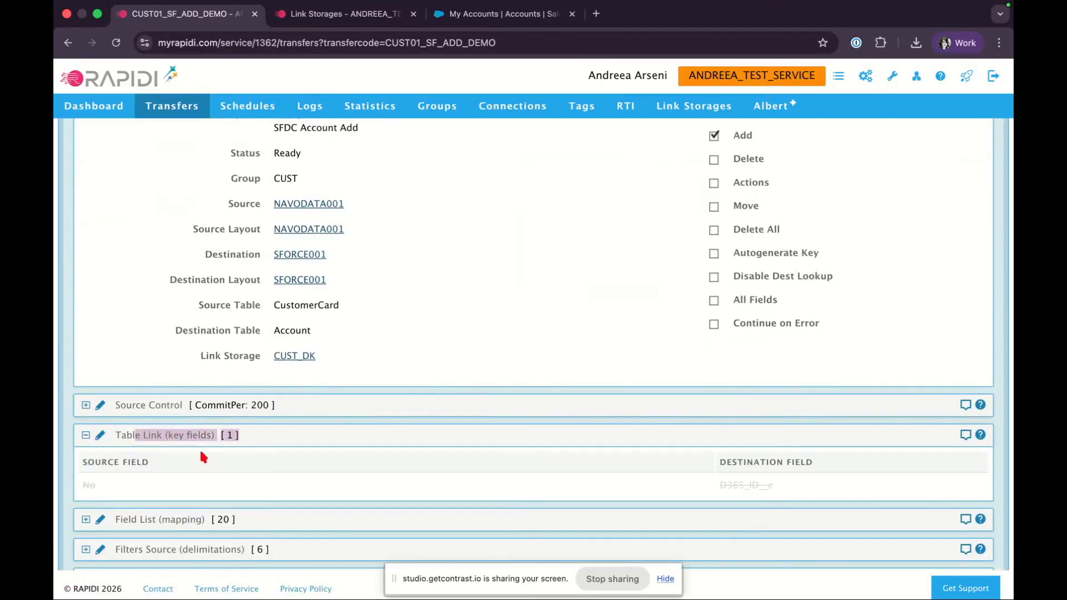
{"action": "scroll", "coordinate": [258, 466], "scroll_direction": "up", "scroll_amount": 1}
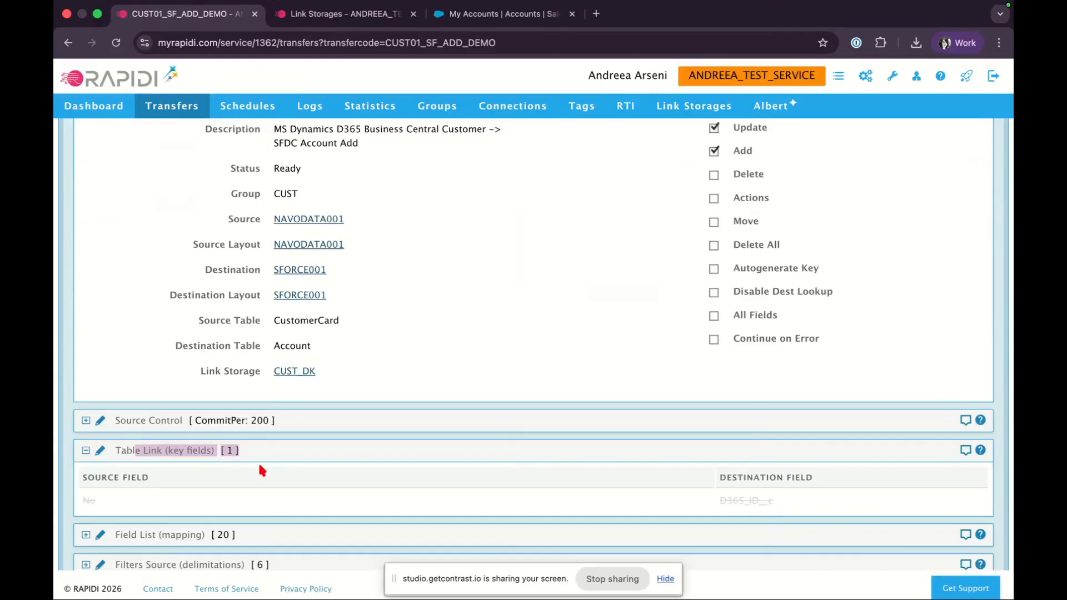
{"action": "left_click", "coordinate": [221, 487]}
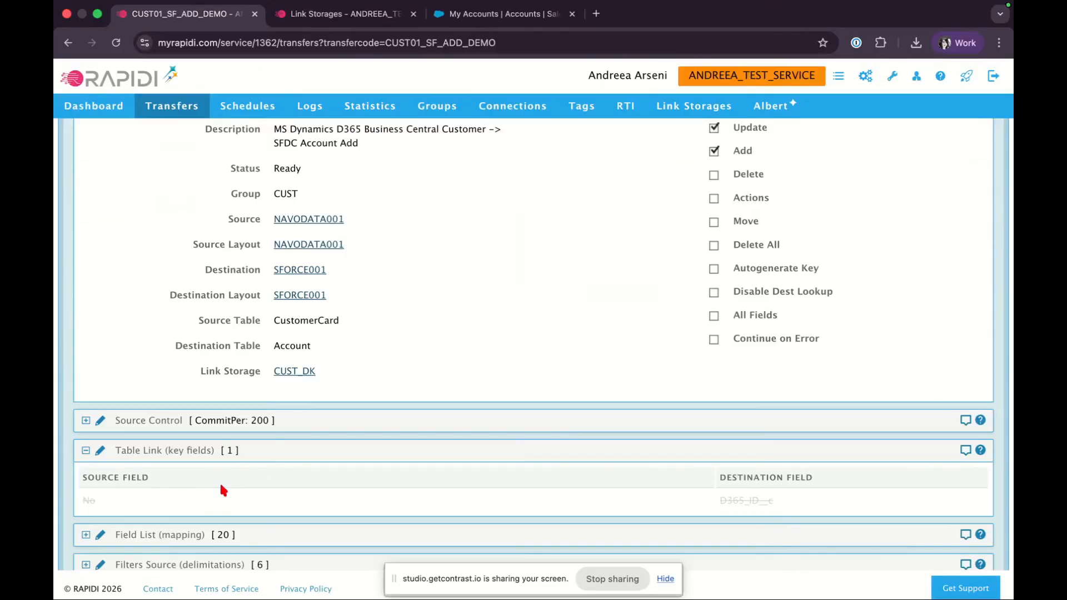
Open the Table Link key fields for editing and examine the source and destination key field names
{"action": "left_click", "coordinate": [102, 451]}
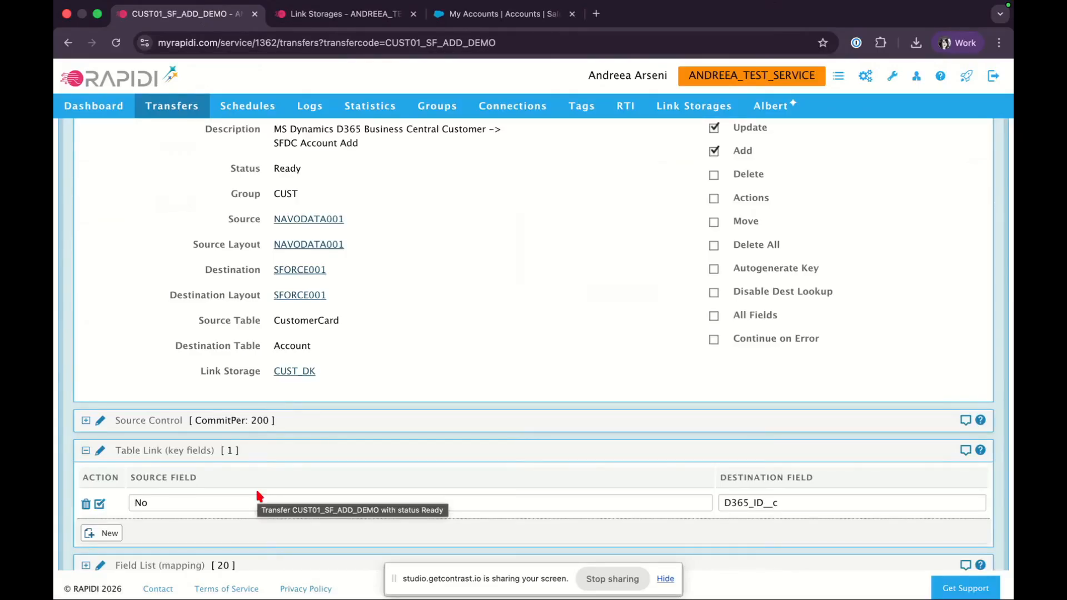
{"action": "scroll", "coordinate": [257, 492], "scroll_direction": "up", "scroll_amount": 2}
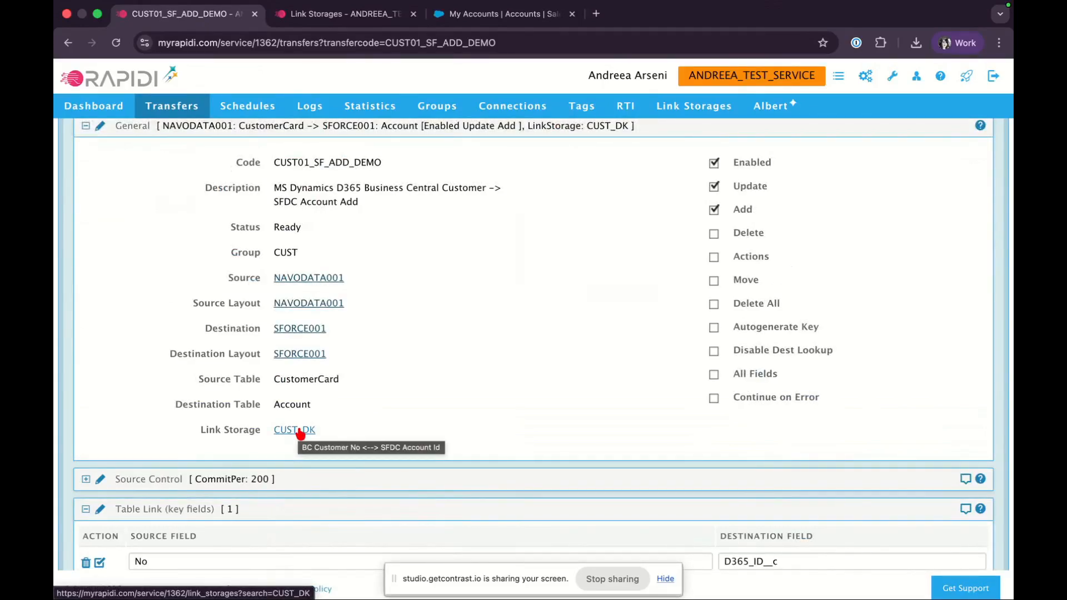
{"action": "scroll", "coordinate": [300, 434], "scroll_direction": "down", "scroll_amount": 3}
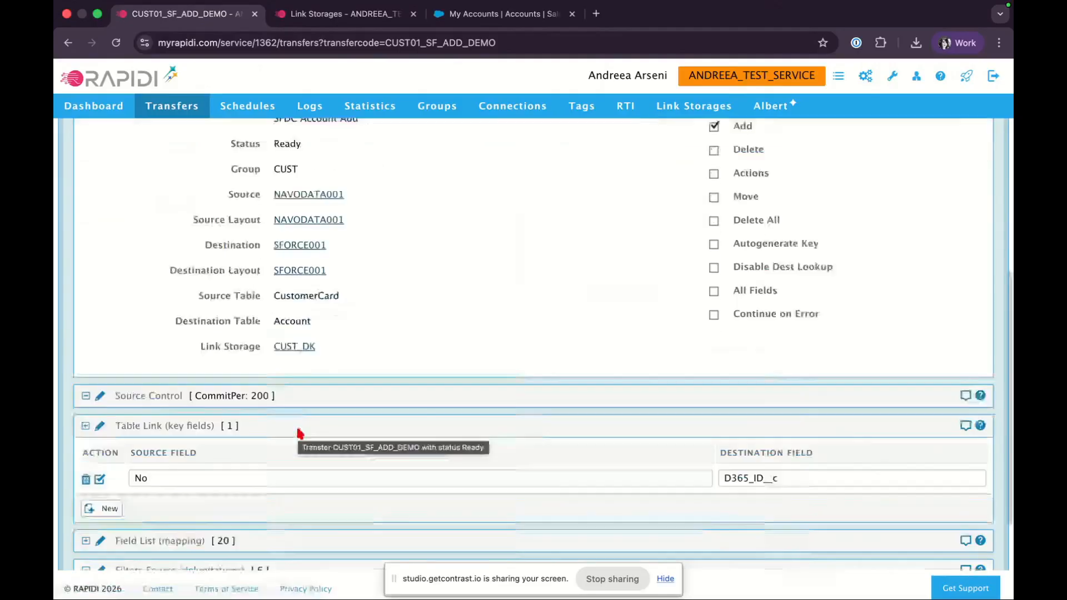
{"action": "double_click", "coordinate": [160, 478]}
{"action": "double_click", "coordinate": [812, 476]}
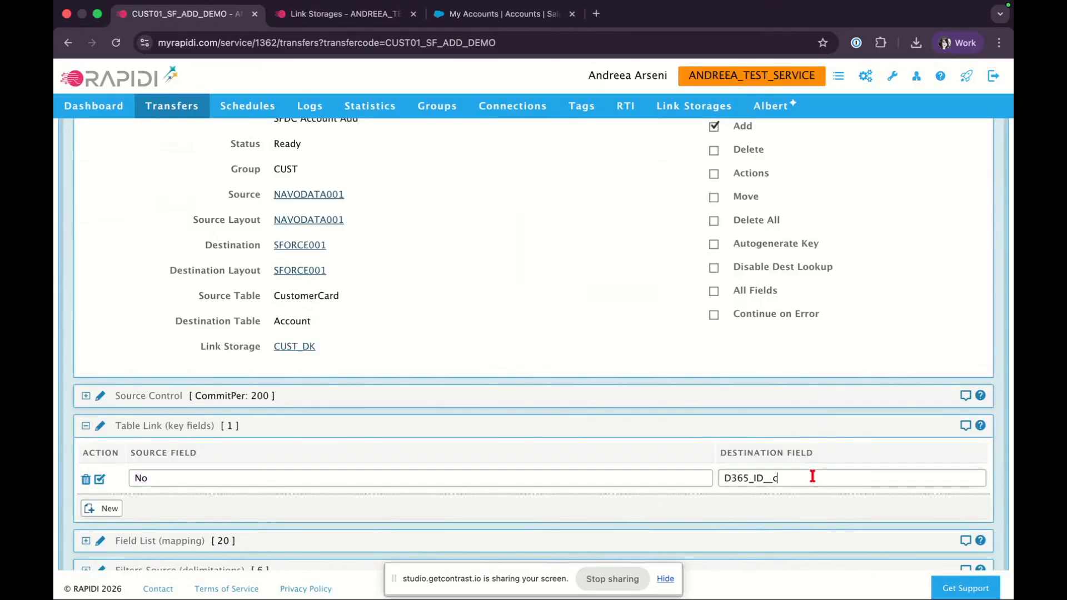
{"action": "left_click", "coordinate": [500, 377]}
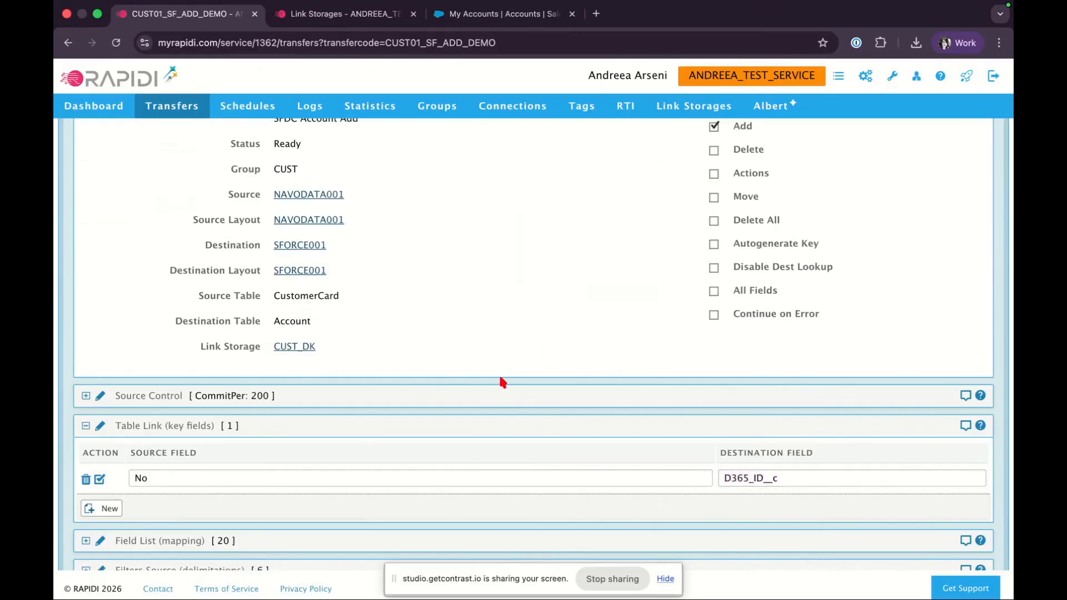
{"action": "scroll", "coordinate": [500, 377], "scroll_direction": "up", "scroll_amount": 2}
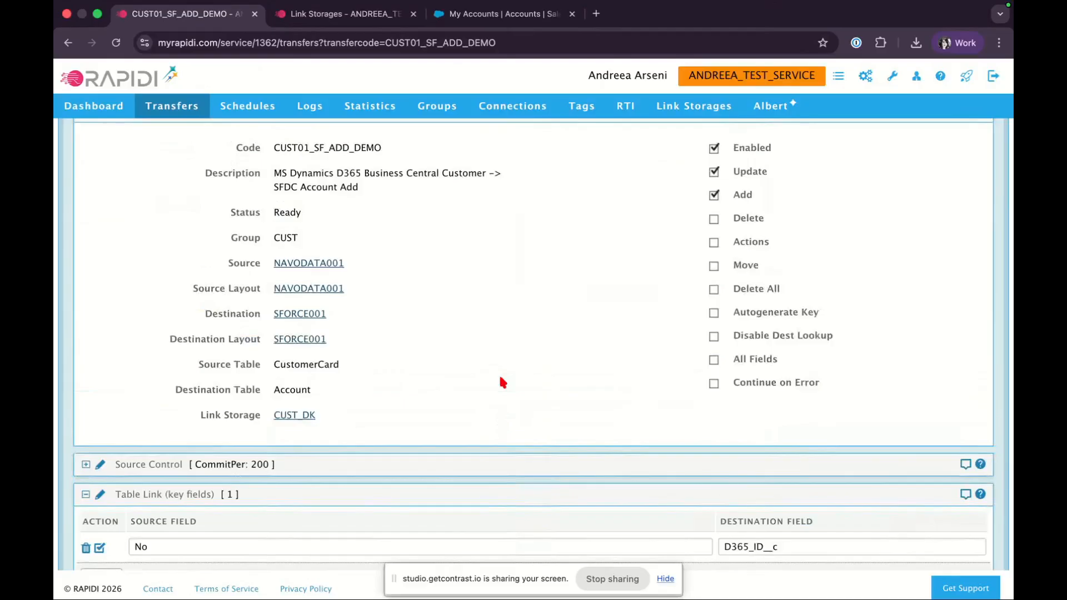
{"action": "scroll", "coordinate": [501, 379], "scroll_direction": "down", "scroll_amount": 4}
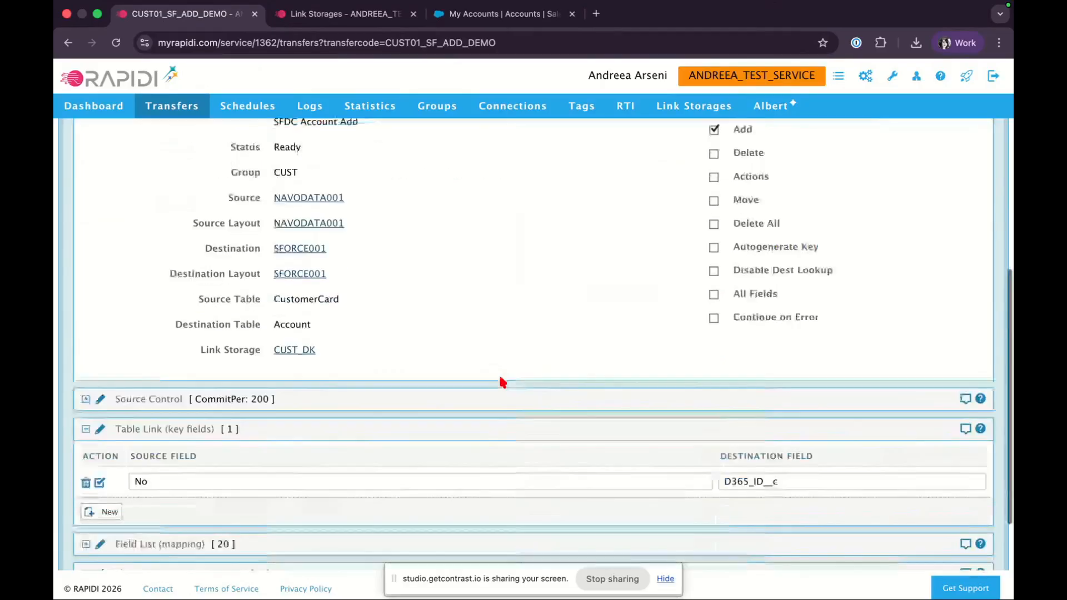
{"action": "scroll", "coordinate": [502, 381], "scroll_direction": "up", "scroll_amount": 5}
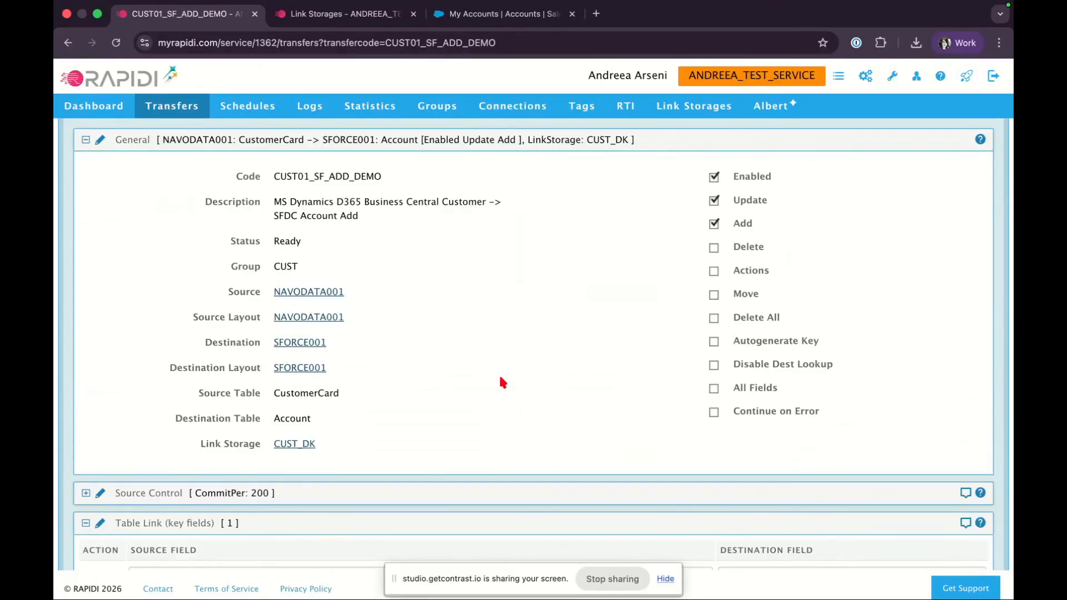
{"action": "scroll", "coordinate": [503, 382], "scroll_direction": "down", "scroll_amount": 2}
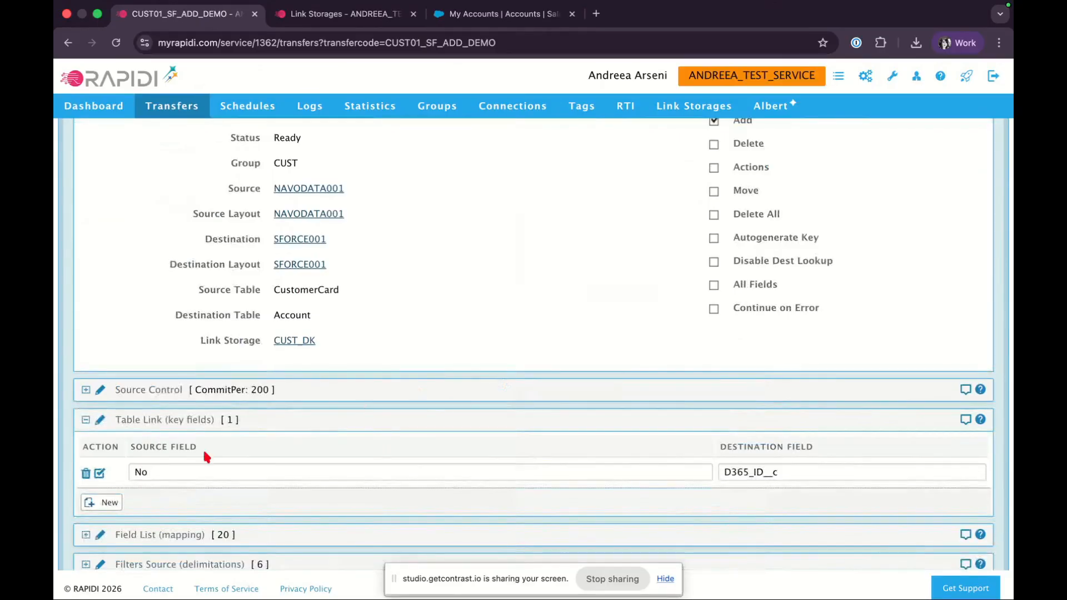
Close editing of the Table Link key field row and activate the changes for the CUST01_SF_ADD_DEMO transfer
{"action": "left_click", "coordinate": [100, 473]}
{"action": "scroll", "coordinate": [260, 469], "scroll_direction": "up", "scroll_amount": 2}
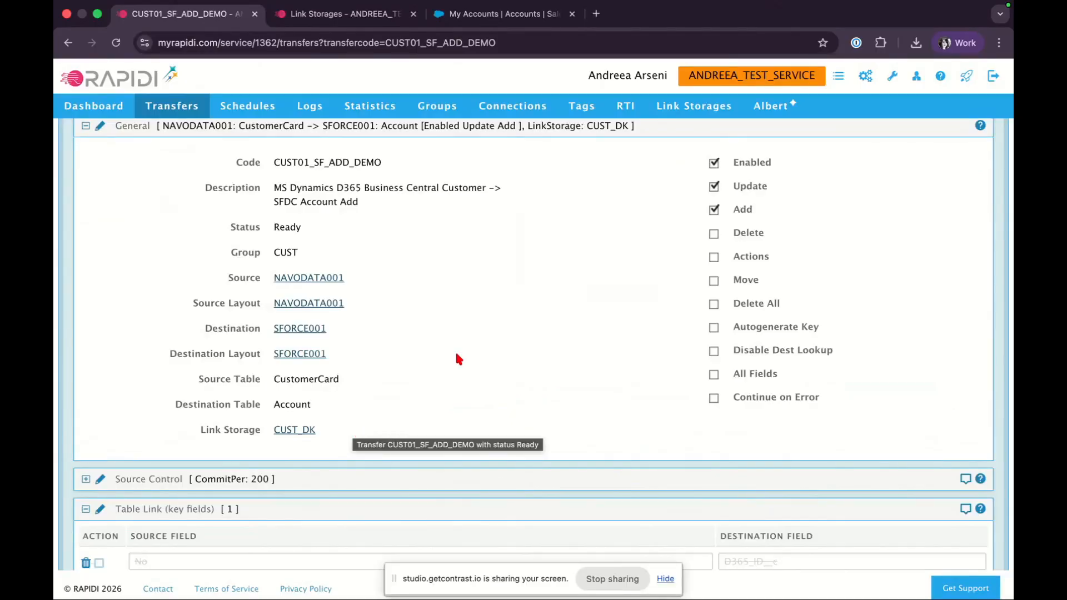
{"action": "scroll", "coordinate": [457, 358], "scroll_direction": "down", "scroll_amount": 3}
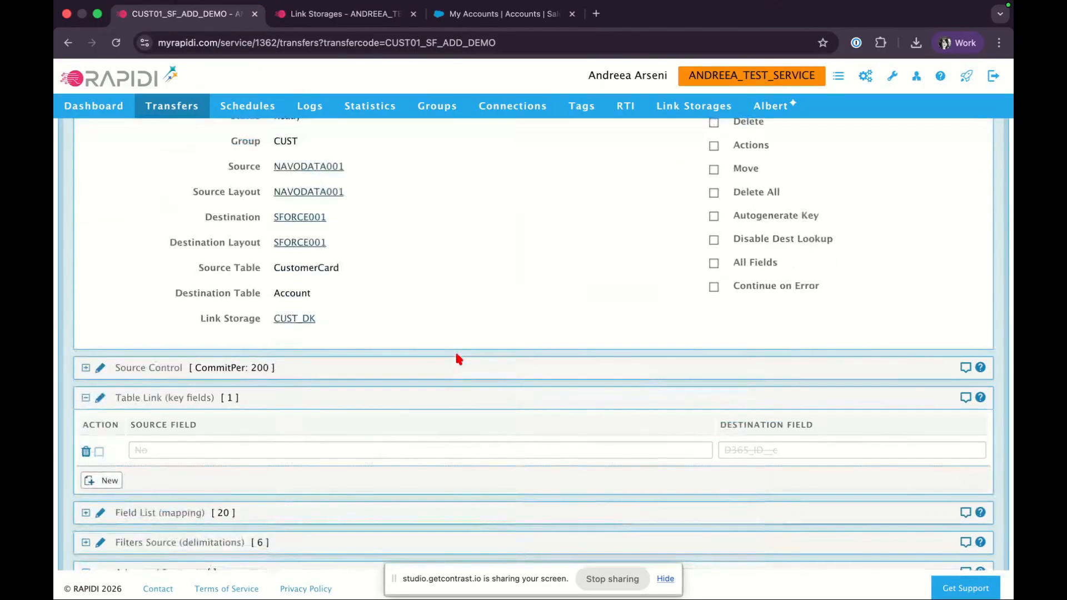
{"action": "scroll", "coordinate": [457, 358], "scroll_direction": "up", "scroll_amount": 5}
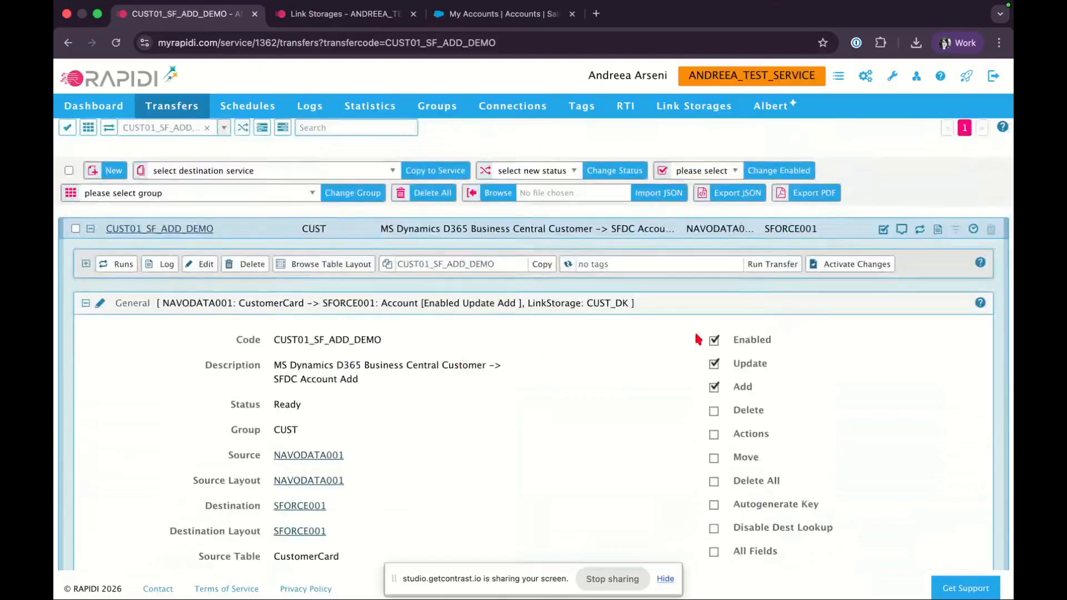
{"action": "left_click", "coordinate": [838, 269]}
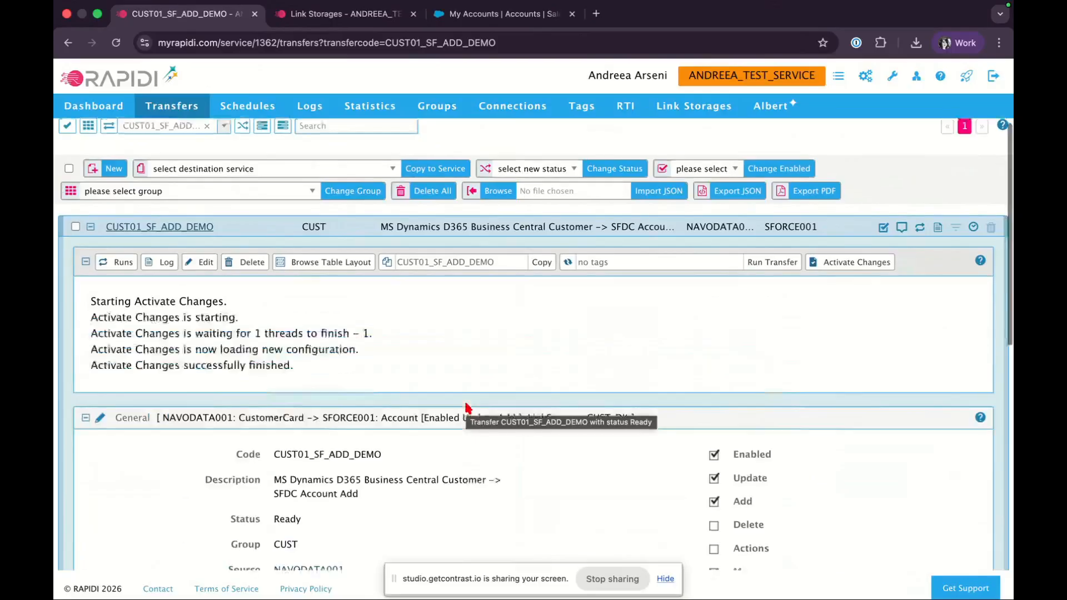
{"action": "scroll", "coordinate": [469, 409], "scroll_direction": "down", "scroll_amount": 5}
{"action": "scroll", "coordinate": [468, 408], "scroll_direction": "up", "scroll_amount": 2}
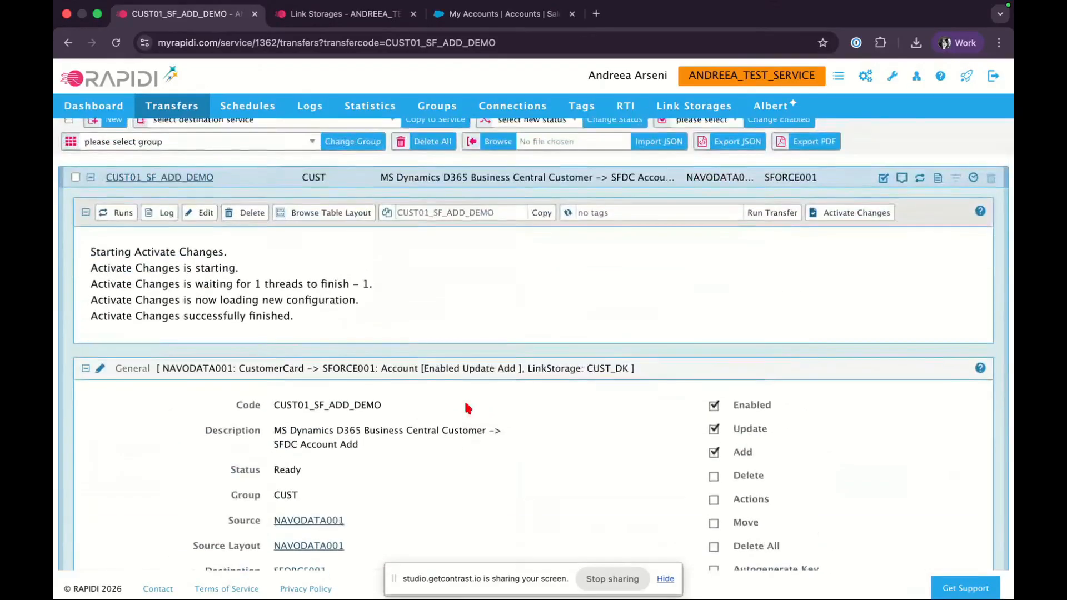
{"action": "scroll", "coordinate": [468, 408], "scroll_direction": "down", "scroll_amount": 4}
{"action": "scroll", "coordinate": [468, 409], "scroll_direction": "up", "scroll_amount": 5}
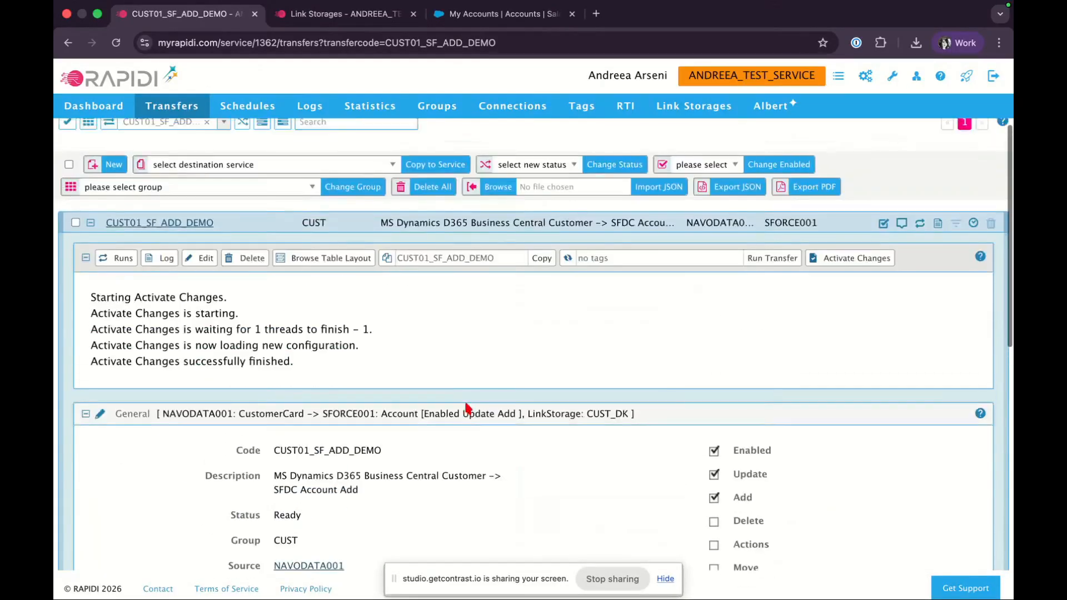
Run the CUST01_SF_ADD_DEMO transfer manually
{"action": "left_click", "coordinate": [772, 261]}
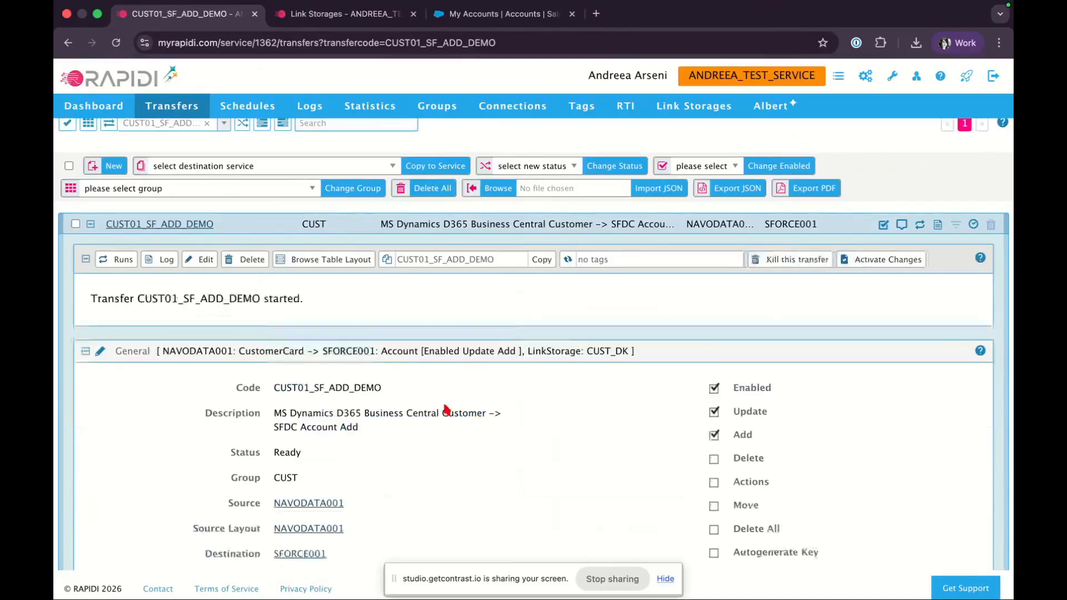
{"action": "scroll", "coordinate": [445, 410], "scroll_direction": "down", "scroll_amount": 4}
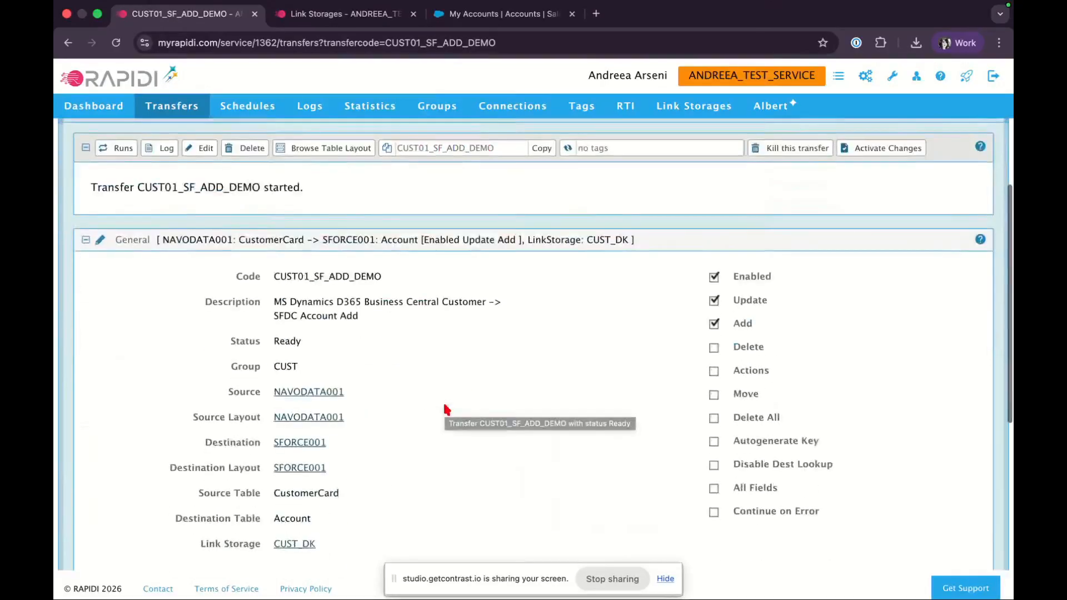
{"action": "scroll", "coordinate": [447, 410], "scroll_direction": "up", "scroll_amount": 3}
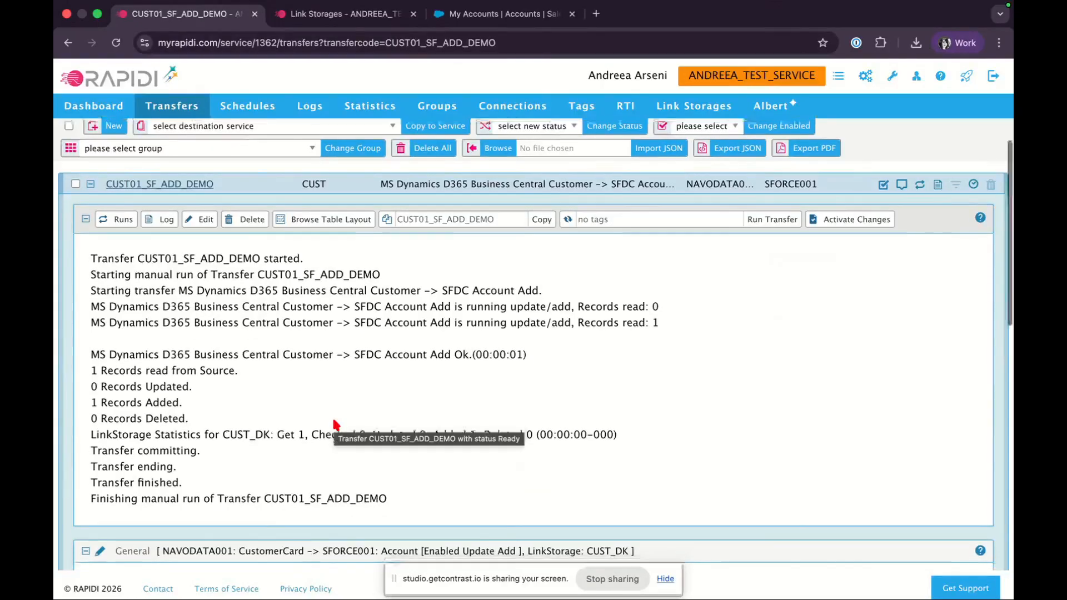
{"action": "scroll", "coordinate": [335, 425], "scroll_direction": "down", "scroll_amount": 1}
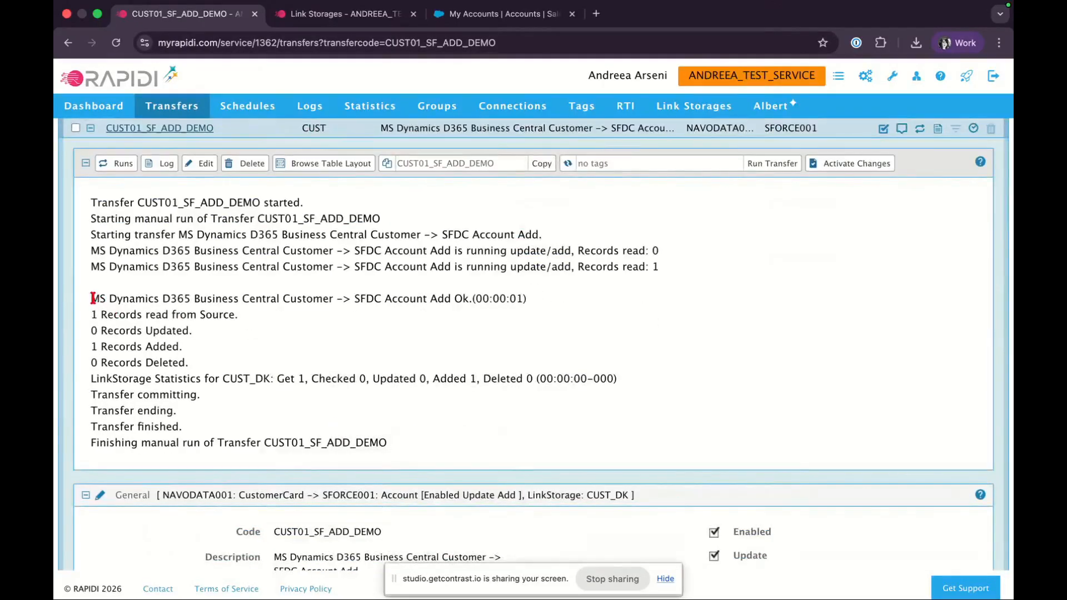
Examine the transfer run log, focusing on the link storage statistics line for CUST_DK
{"action": "left_click_drag", "start_coordinate": [92, 297], "coordinate": [405, 440]}
{"action": "left_click", "coordinate": [159, 349]}
{"action": "double_click", "coordinate": [171, 346]}
{"action": "left_click", "coordinate": [267, 372]}
{"action": "double_click", "coordinate": [121, 378]}
{"action": "triple_click", "coordinate": [121, 378]}
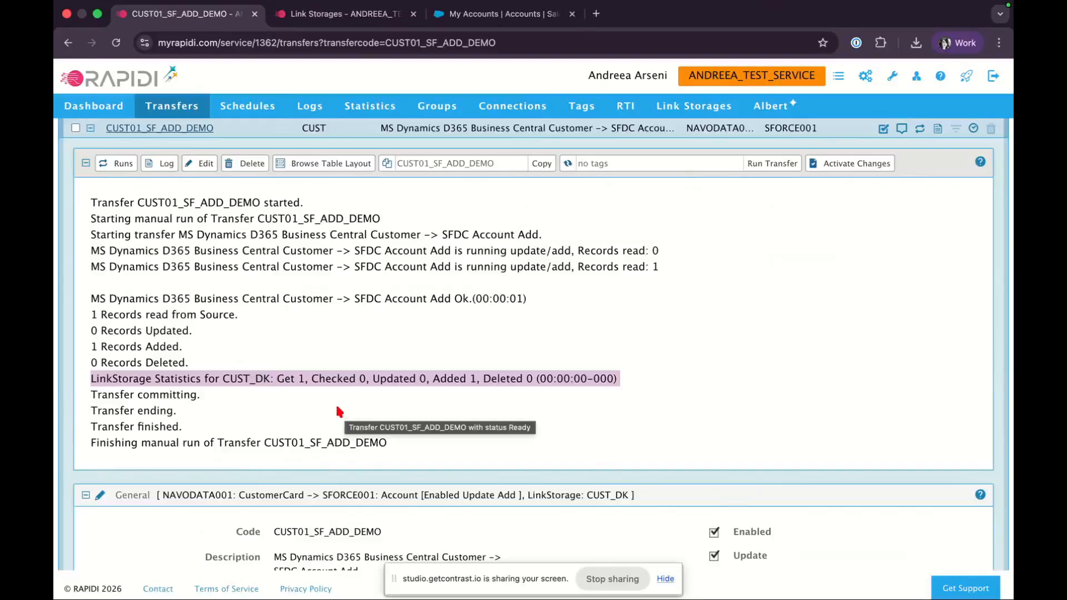
{"action": "left_click", "coordinate": [251, 380]}
{"action": "left_click_drag", "start_coordinate": [223, 378], "coordinate": [635, 385]}
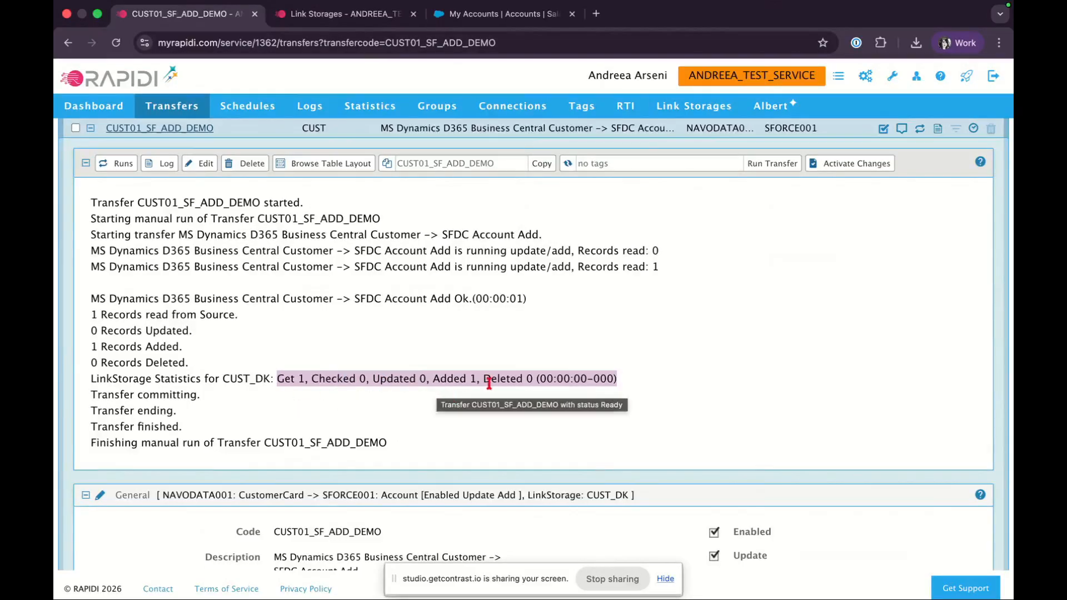
{"action": "double_click", "coordinate": [452, 378]}
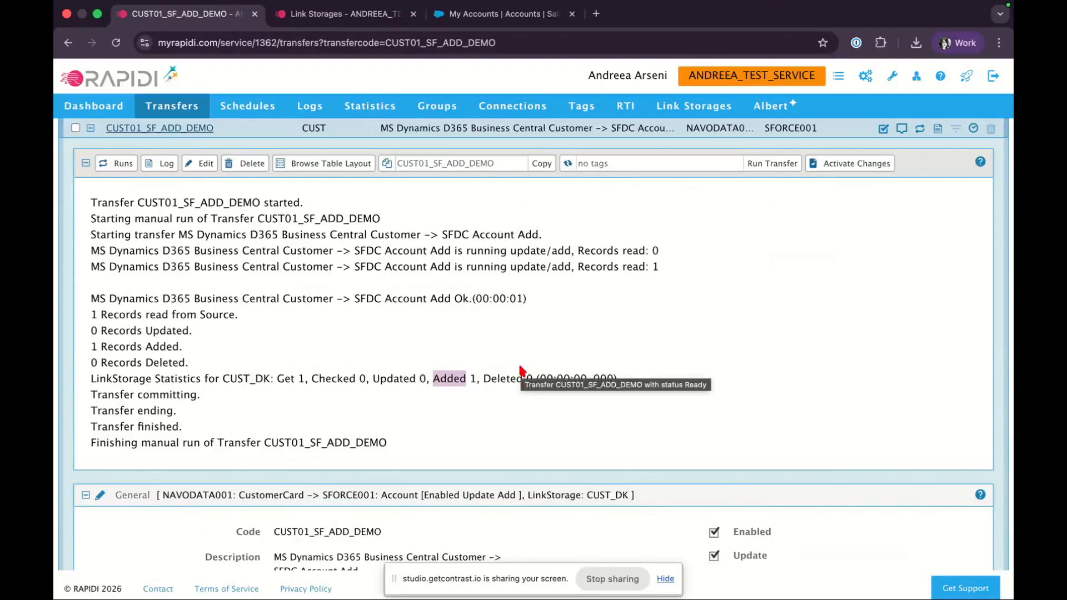
Reload the Link Storages page and expand CUST_DK to inspect its stored customer-to-account link values
{"action": "left_click", "coordinate": [340, 15]}
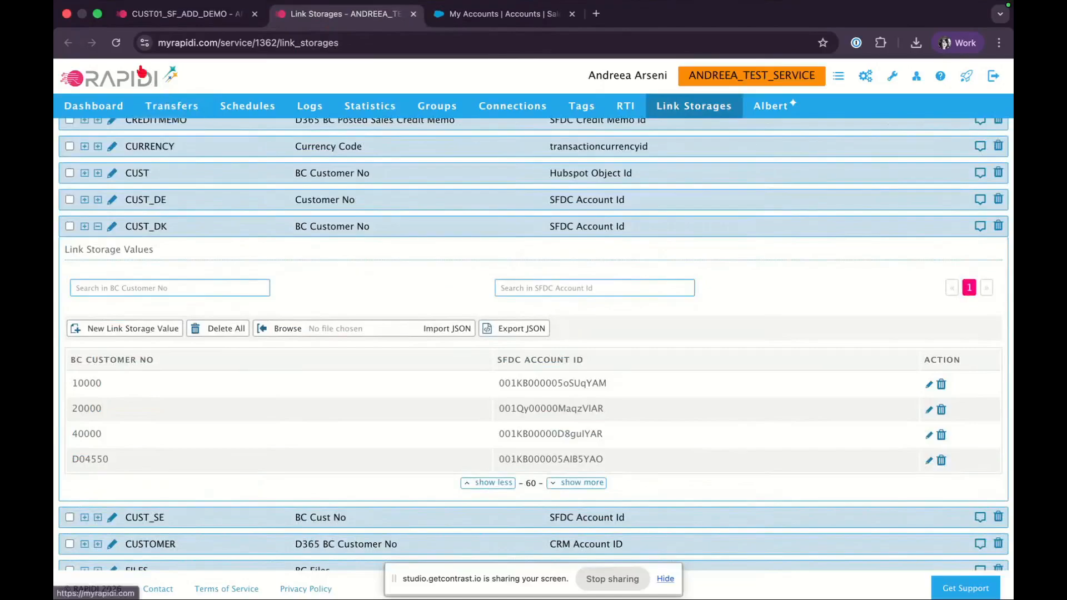
{"action": "left_click", "coordinate": [116, 42]}
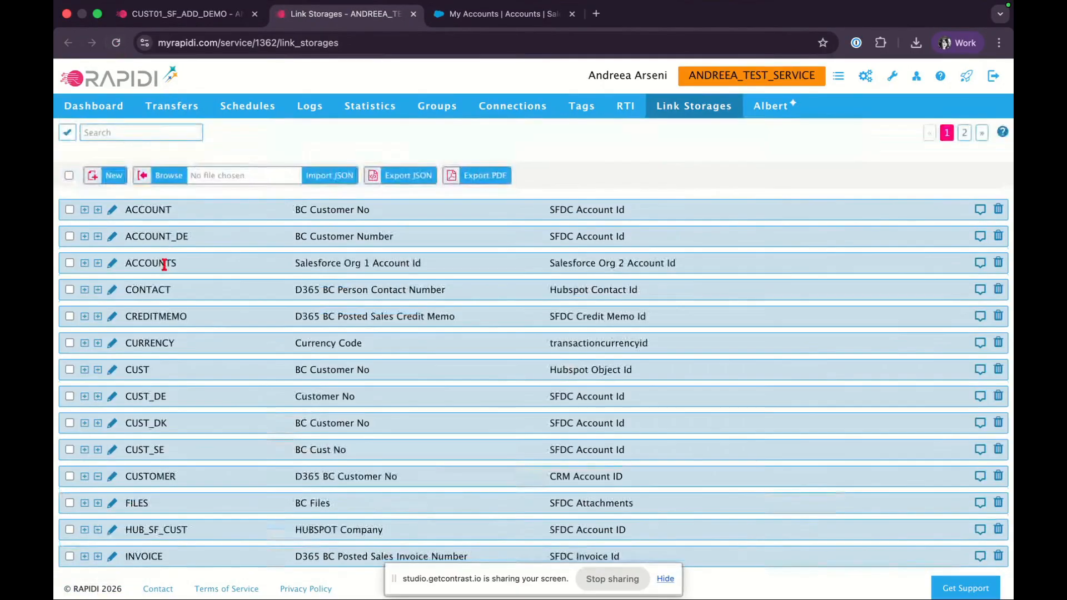
{"action": "left_click", "coordinate": [97, 423]}
{"action": "scroll", "coordinate": [211, 439], "scroll_direction": "down", "scroll_amount": 5}
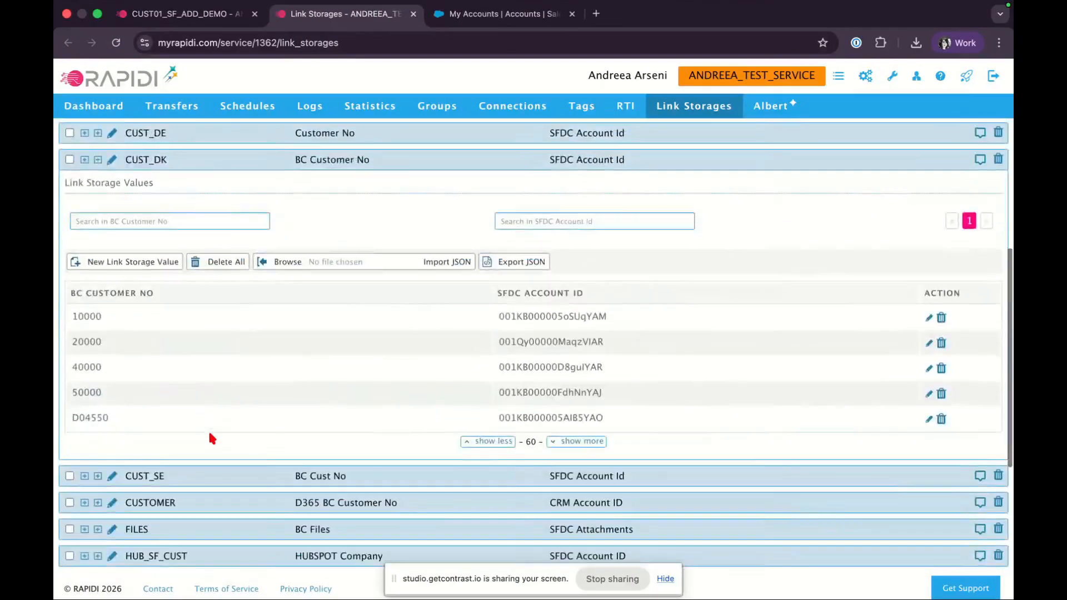
{"action": "double_click", "coordinate": [92, 392]}
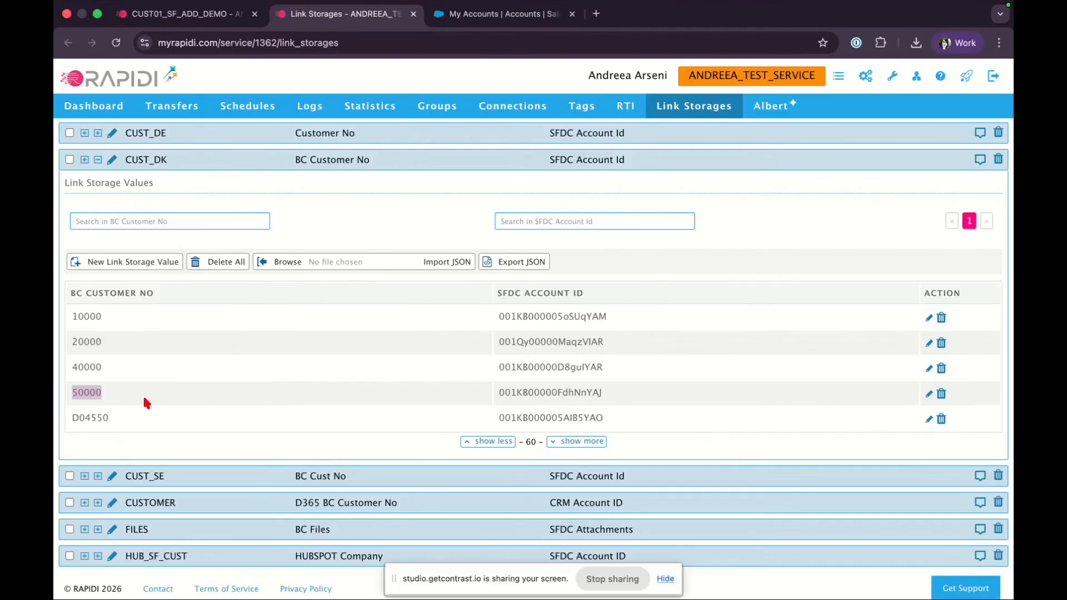
{"action": "double_click", "coordinate": [534, 392]}
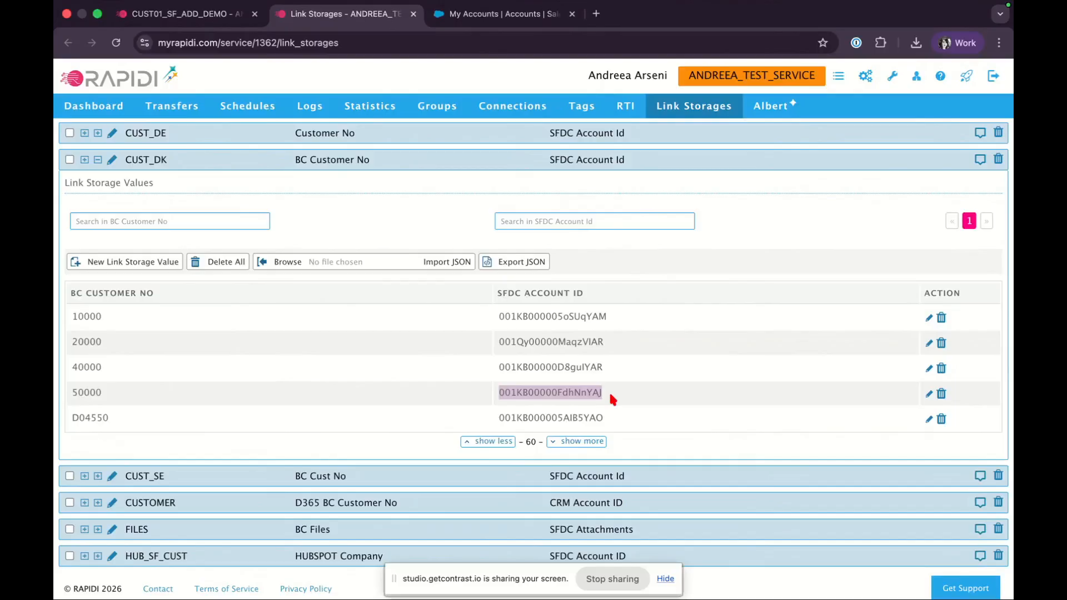
Return to the transfer and review the Updated and Added counts in the CUST_DK link storage statistics
{"action": "left_click", "coordinate": [214, 21]}
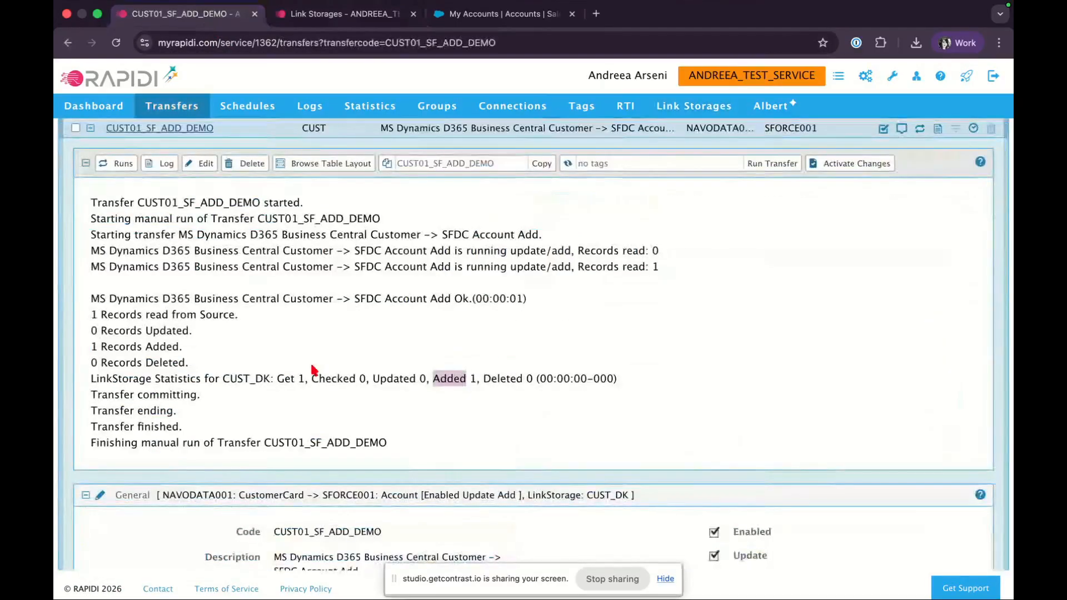
{"action": "scroll", "coordinate": [314, 370], "scroll_direction": "down", "scroll_amount": 10}
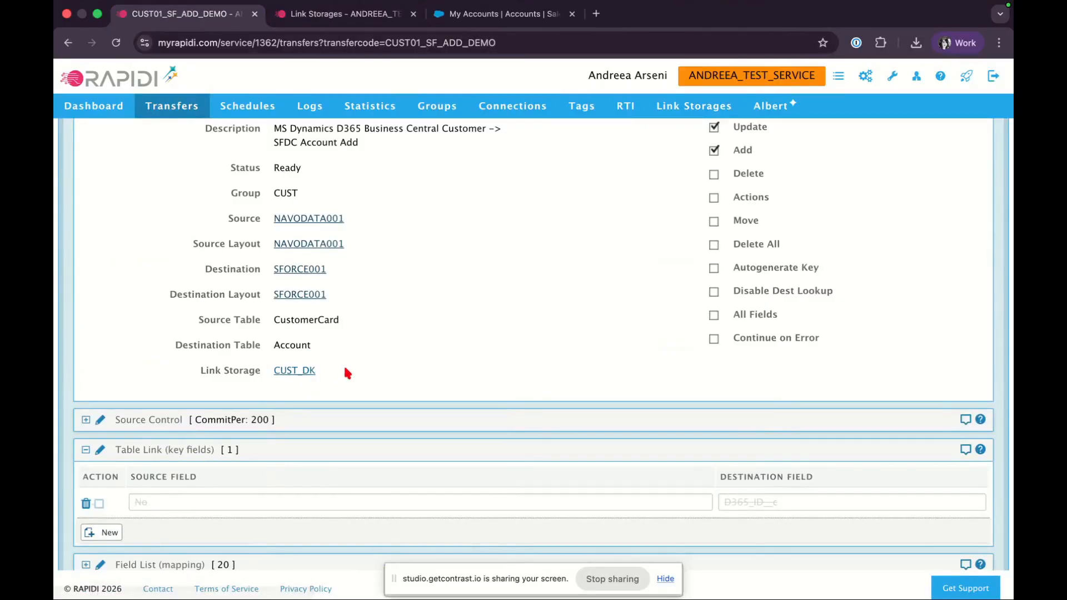
{"action": "scroll", "coordinate": [345, 370], "scroll_direction": "up", "scroll_amount": 7}
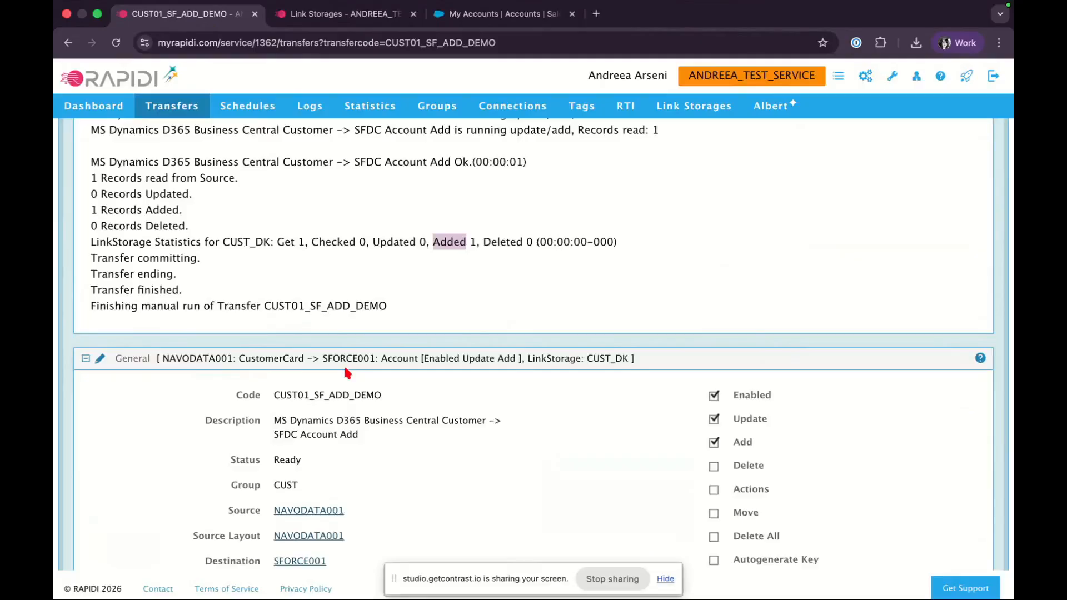
{"action": "scroll", "coordinate": [347, 373], "scroll_direction": "up", "scroll_amount": 2}
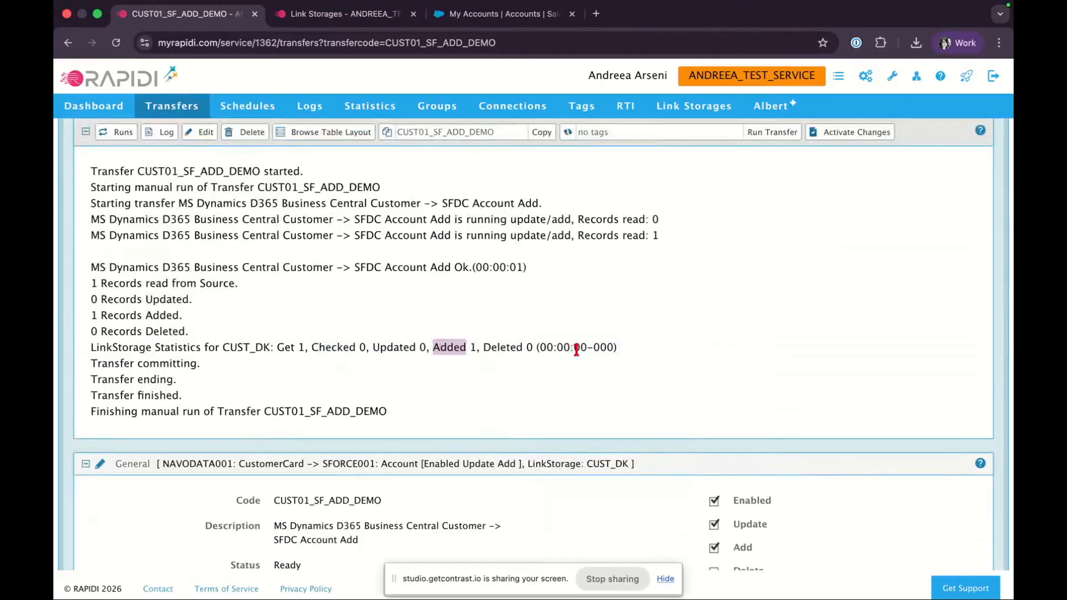
{"action": "left_click", "coordinate": [643, 345]}
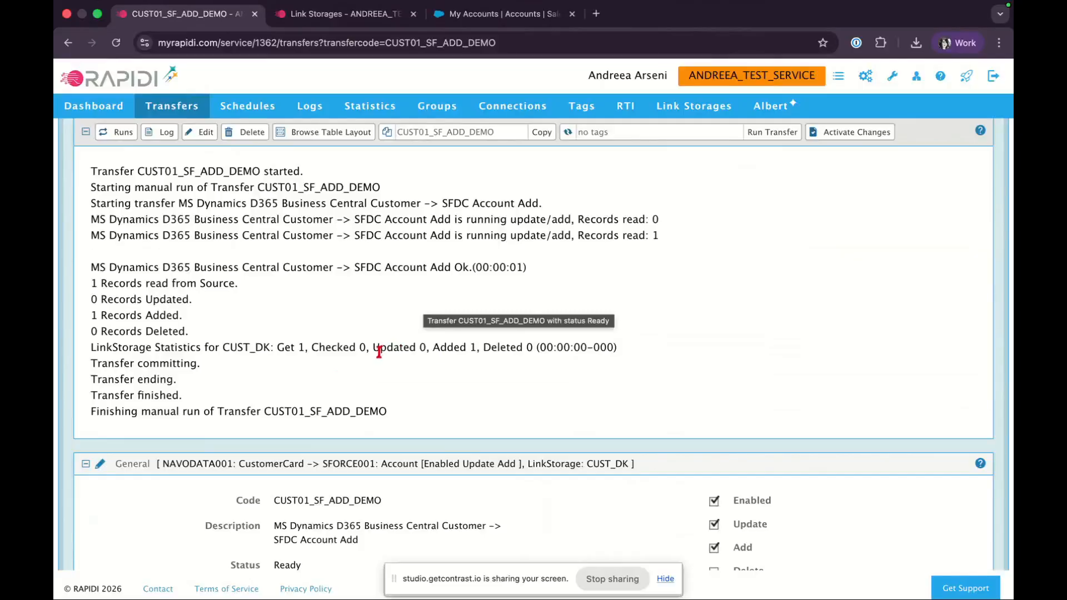
{"action": "left_click_drag", "start_coordinate": [373, 348], "coordinate": [427, 350]}
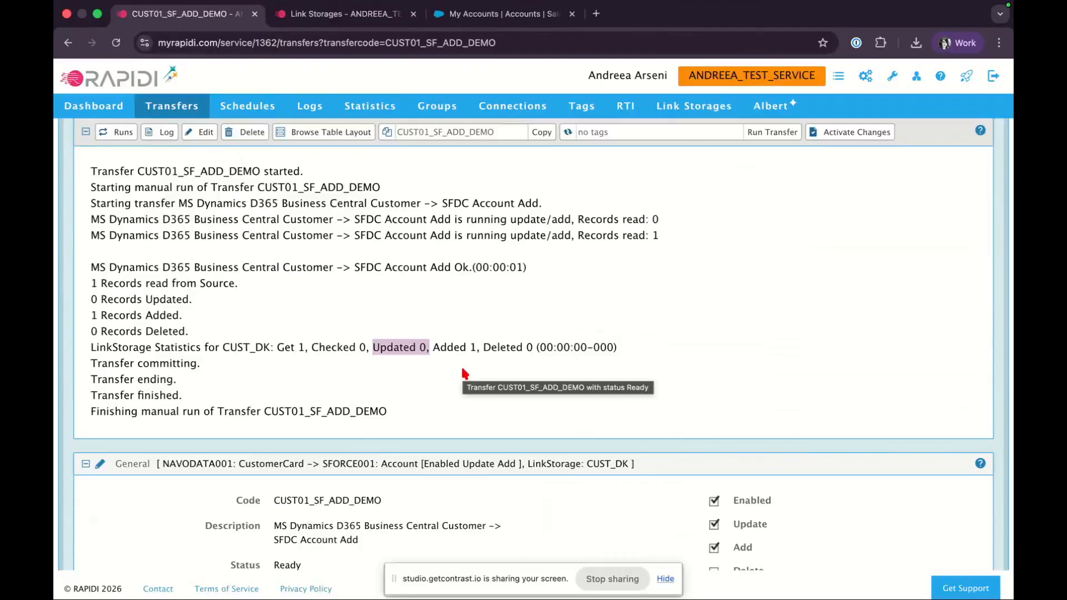
{"action": "left_click", "coordinate": [418, 365]}
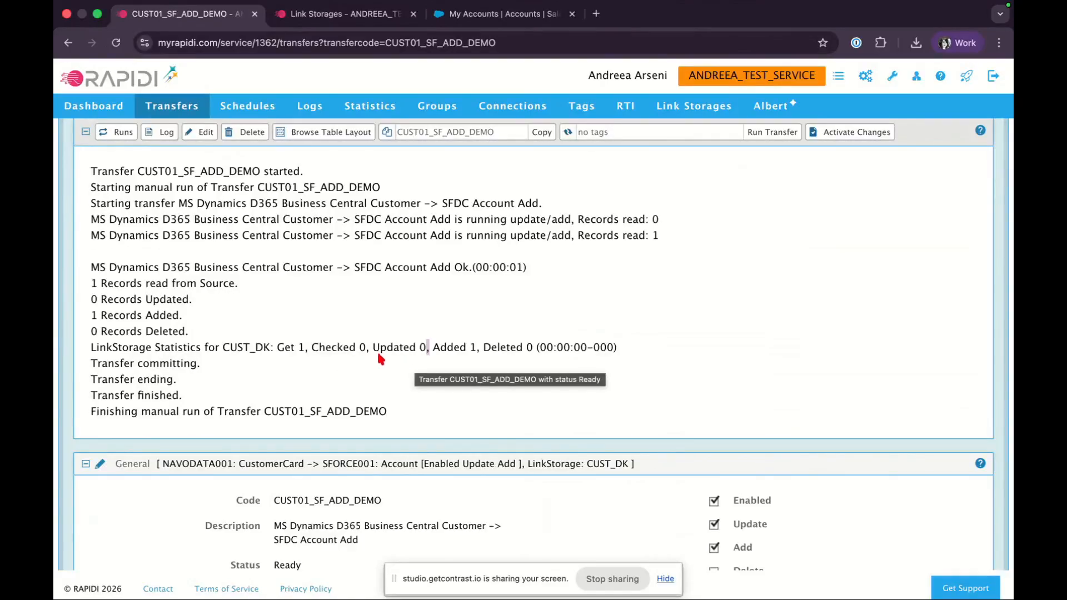
{"action": "left_click_drag", "start_coordinate": [433, 349], "coordinate": [475, 349]}
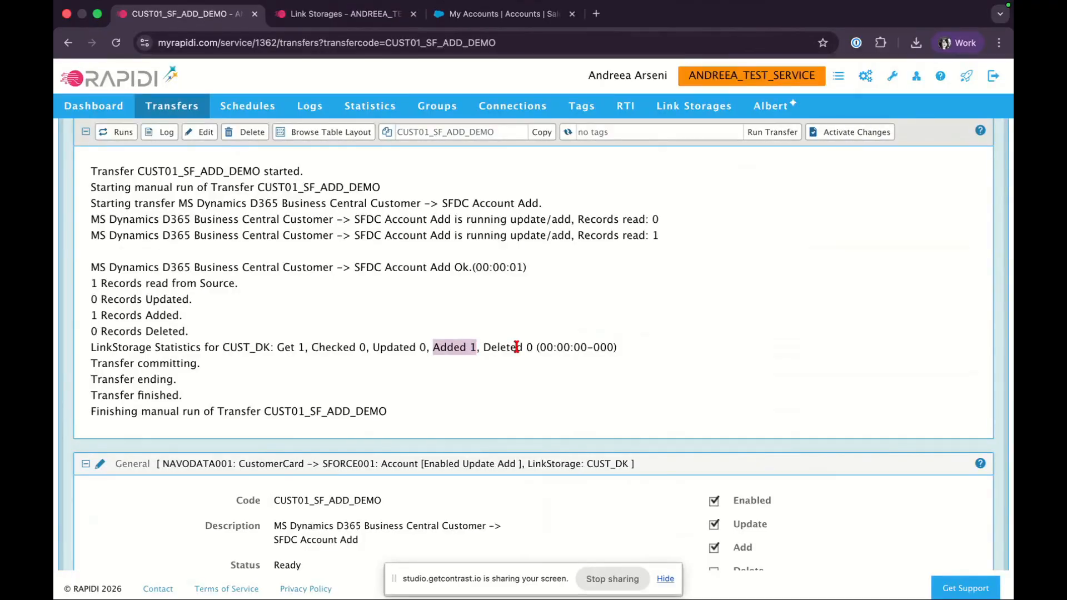
{"action": "left_click", "coordinate": [474, 348]}
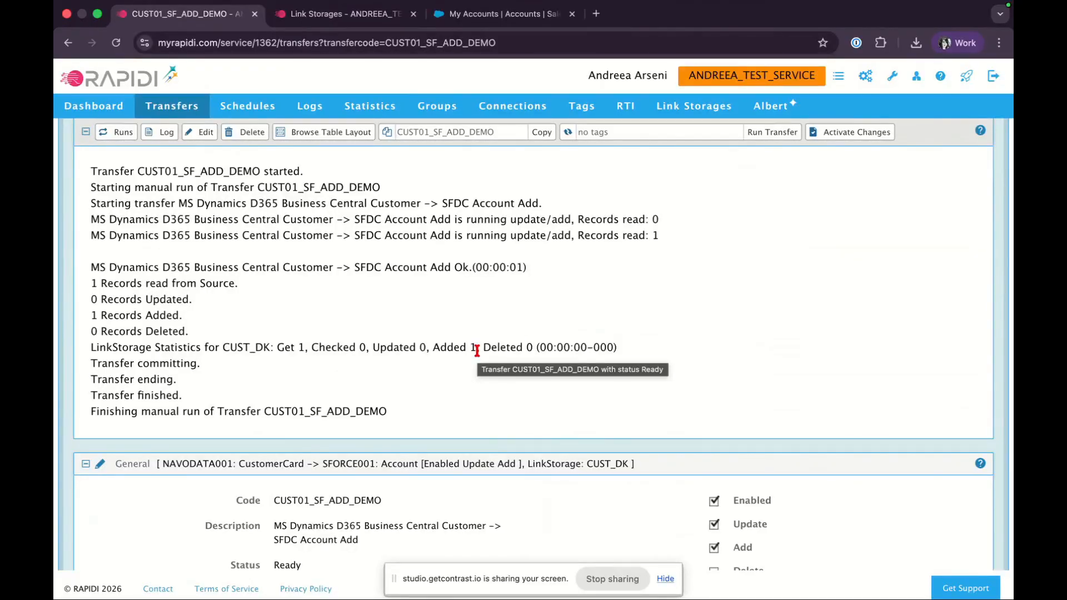
Search the CUST_DK link values by BC customer number 200, then clear the search
{"action": "left_click", "coordinate": [339, 14]}
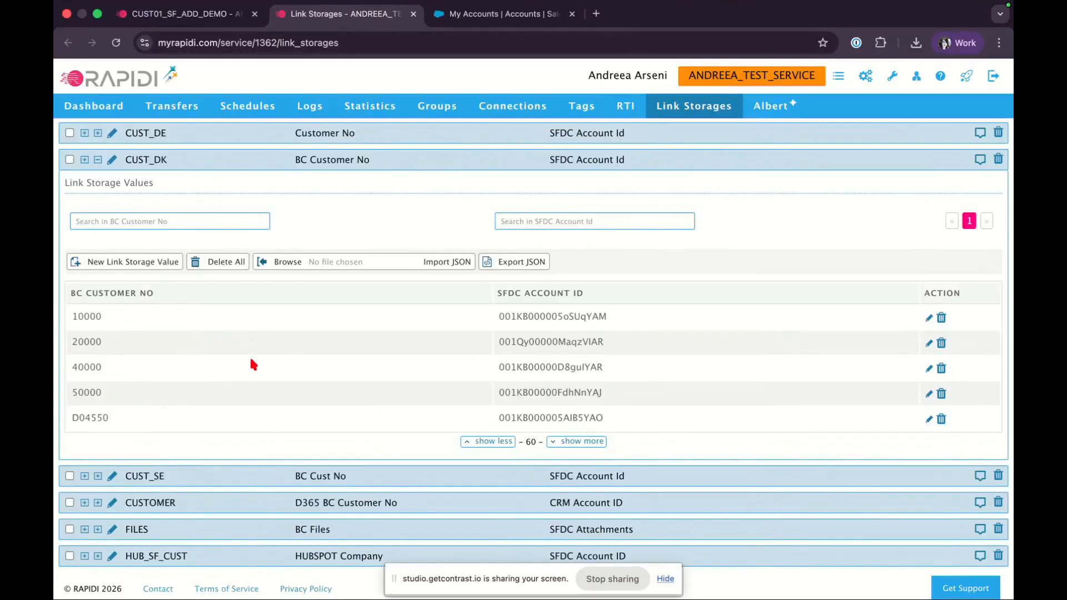
{"action": "left_click", "coordinate": [137, 219]}
{"action": "type", "text": "00"}
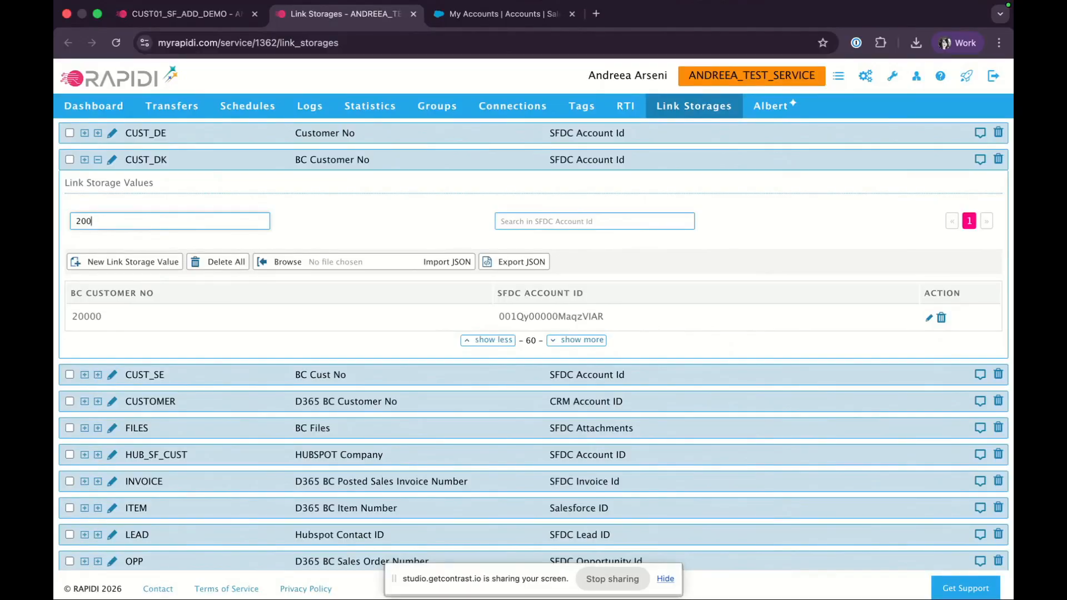
{"action": "key", "text": "ctrl+a"}
{"action": "key", "text": "BackSpace"}
{"action": "left_click", "coordinate": [593, 222]}
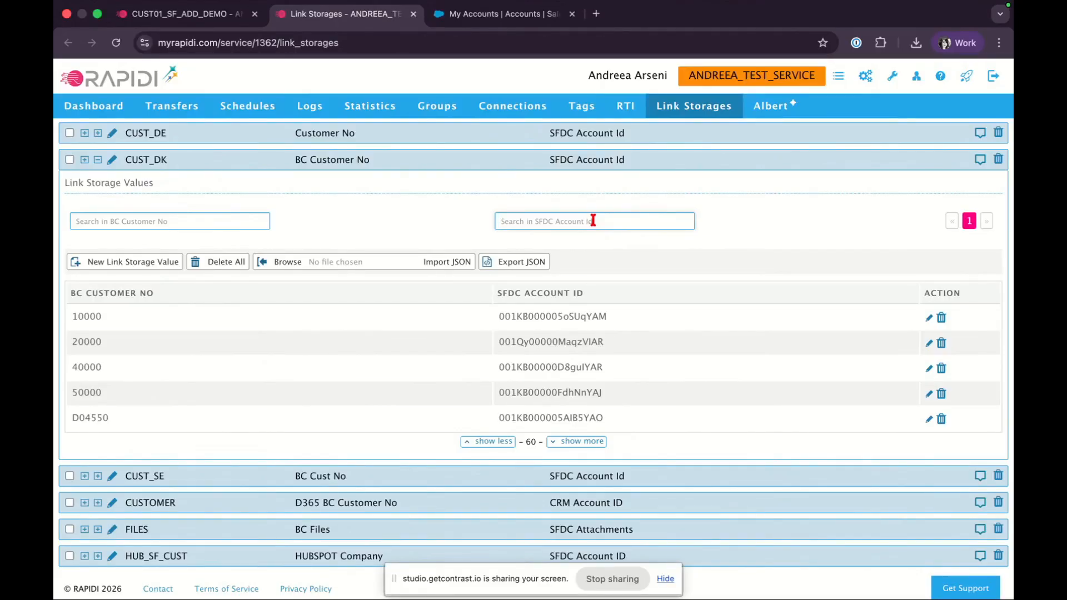
{"action": "left_click", "coordinate": [578, 218]}
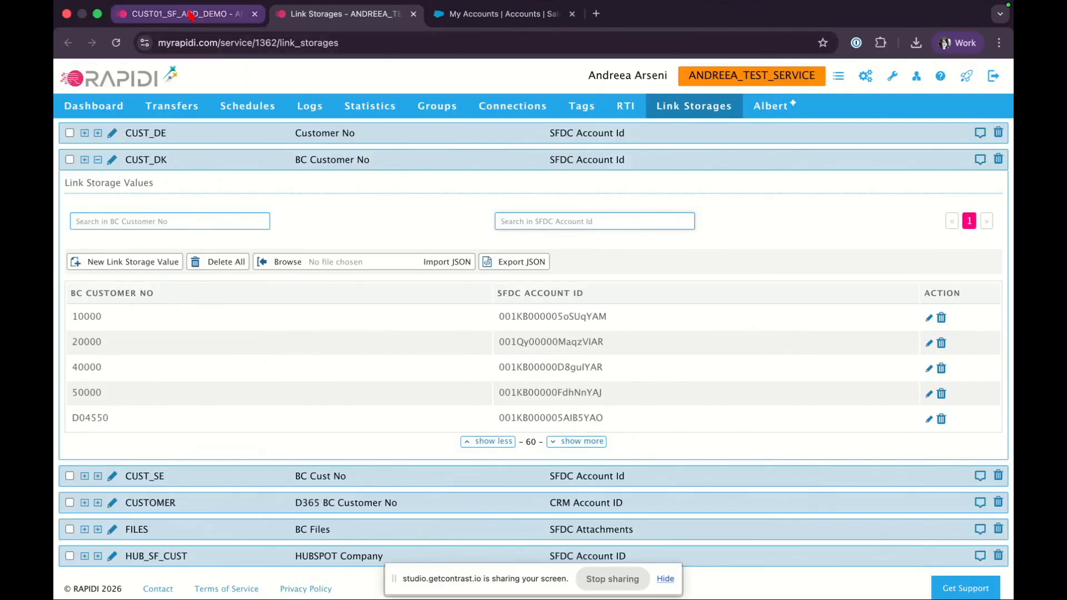
Return to the transfer and examine its General settings and Table Link key fields section
{"action": "left_click", "coordinate": [222, 13]}
{"action": "scroll", "coordinate": [265, 307], "scroll_direction": "down", "scroll_amount": 10}
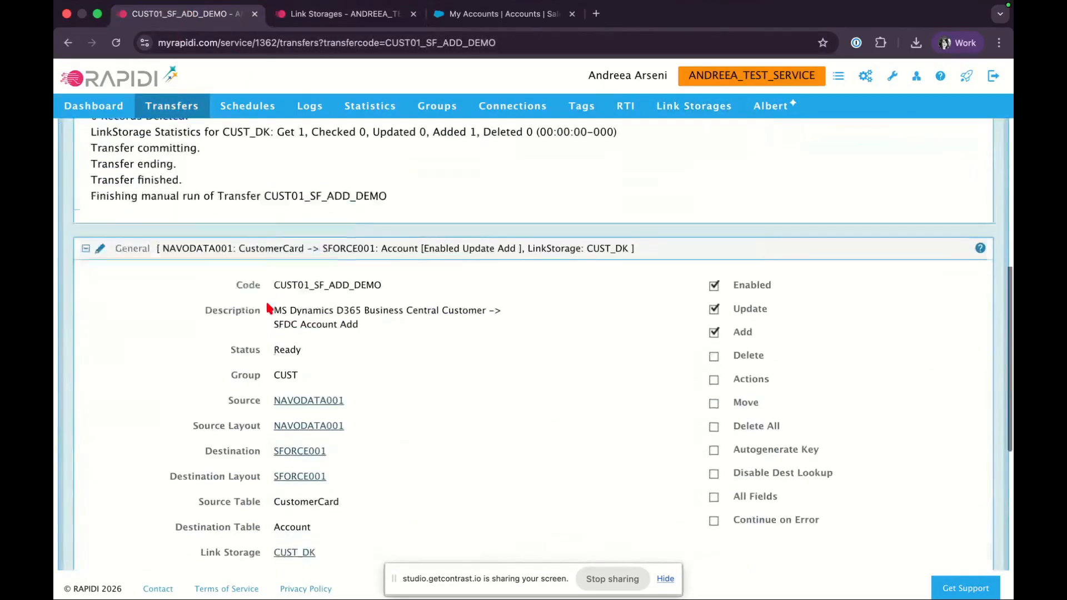
{"action": "scroll", "coordinate": [351, 286], "scroll_direction": "up", "scroll_amount": 1}
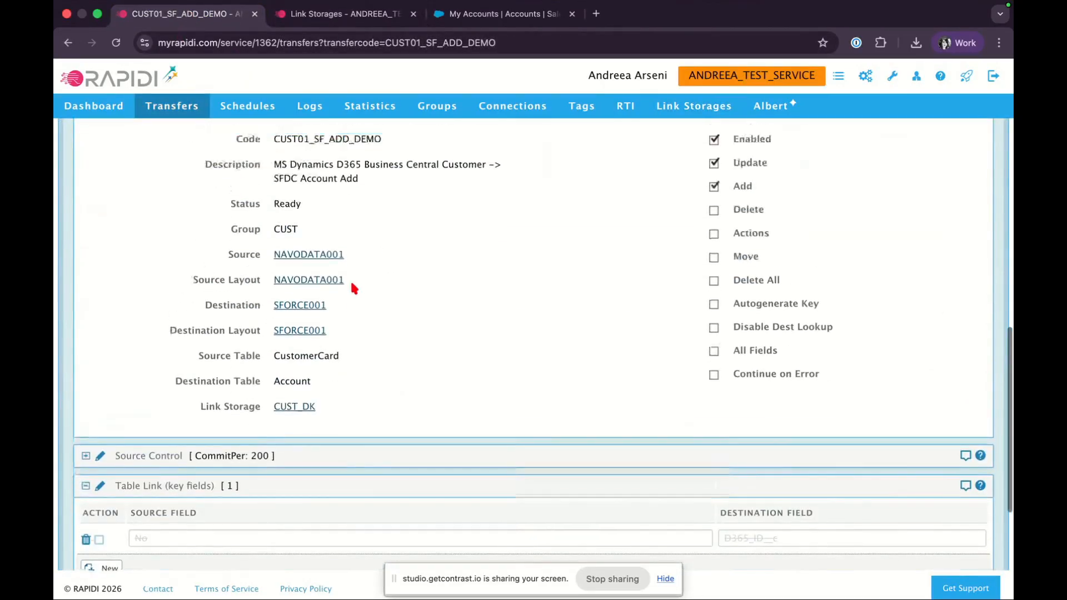
{"action": "scroll", "coordinate": [352, 287], "scroll_direction": "up", "scroll_amount": 1}
{"action": "scroll", "coordinate": [353, 287], "scroll_direction": "down", "scroll_amount": 2}
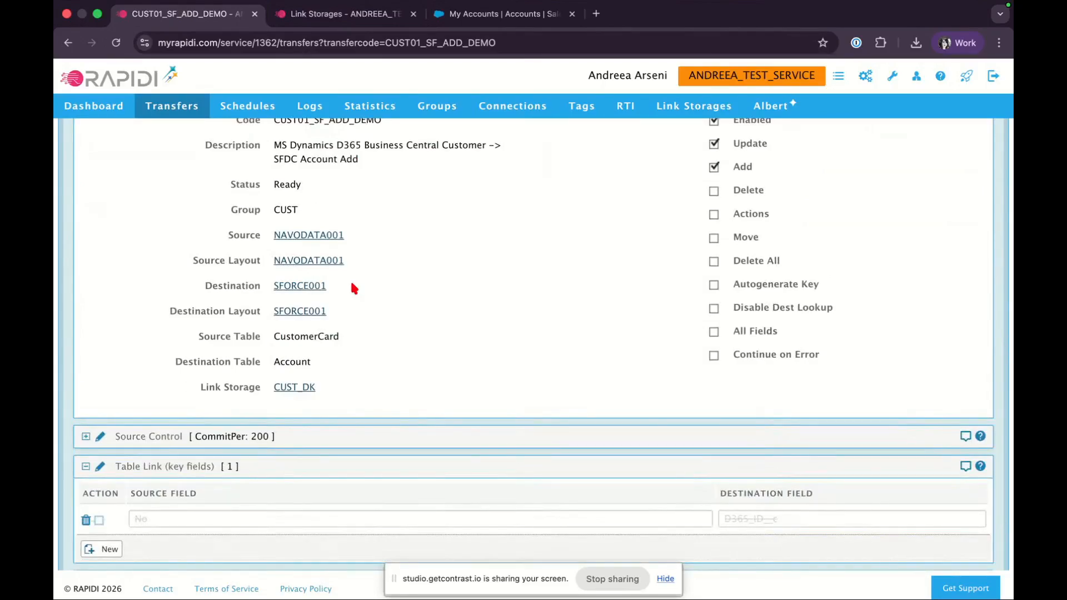
{"action": "left_click_drag", "start_coordinate": [163, 467], "coordinate": [251, 468]}
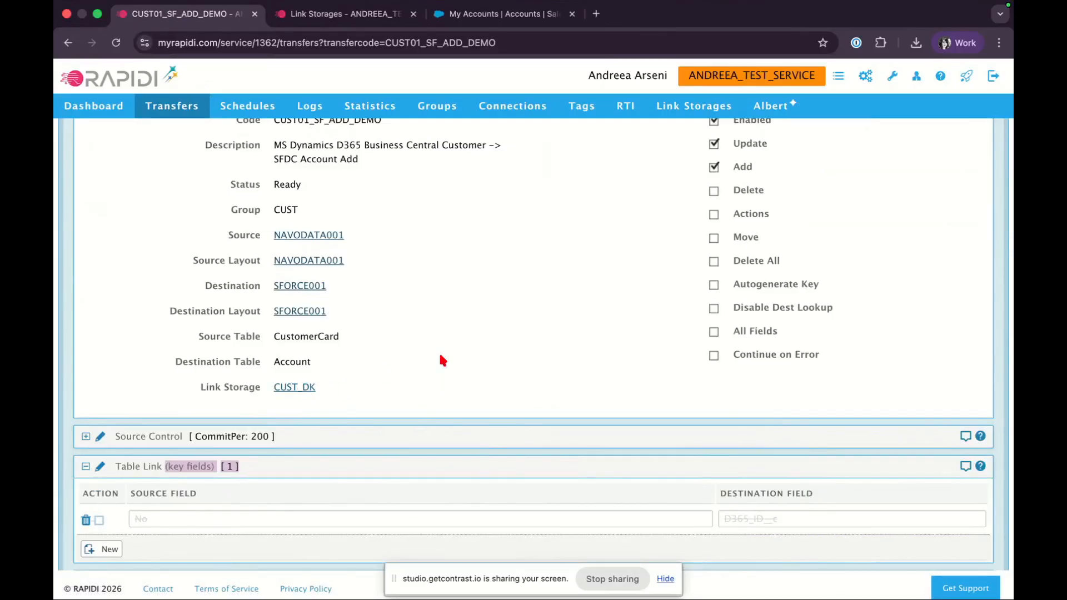
Examine the Table Link key-field row that maps source field No to destination field D365_ID__c
{"action": "scroll", "coordinate": [438, 351], "scroll_direction": "down", "scroll_amount": 3}
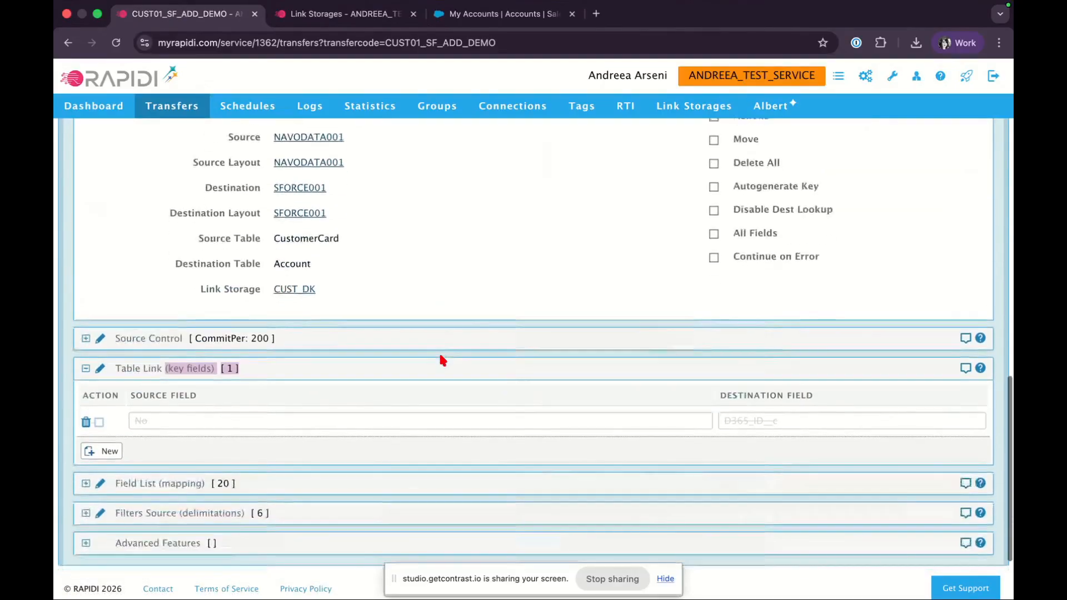
{"action": "left_click", "coordinate": [99, 422]}
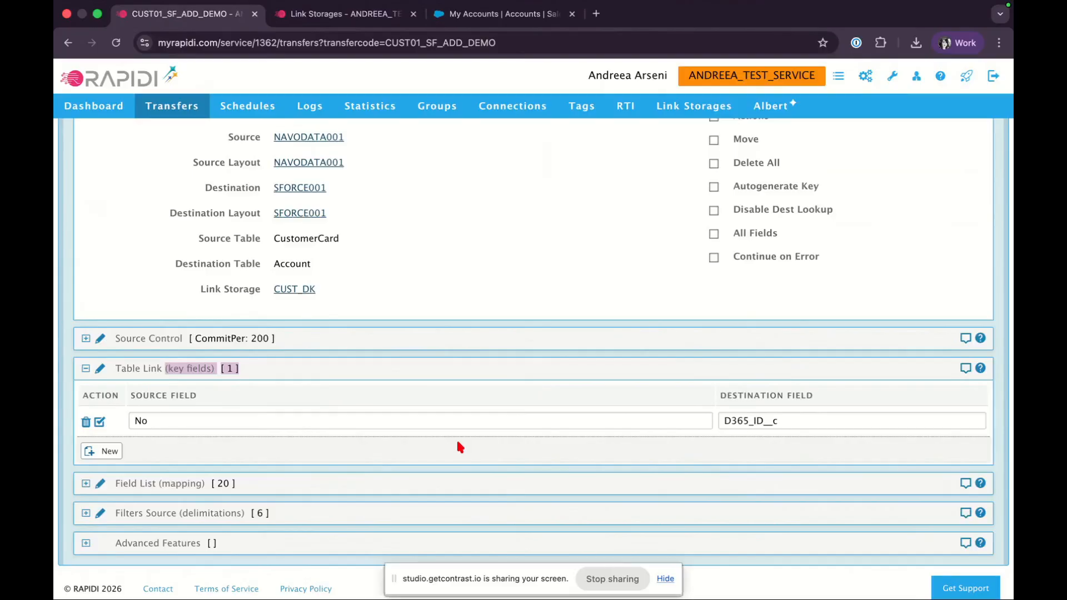
{"action": "scroll", "coordinate": [459, 446], "scroll_direction": "up", "scroll_amount": 3}
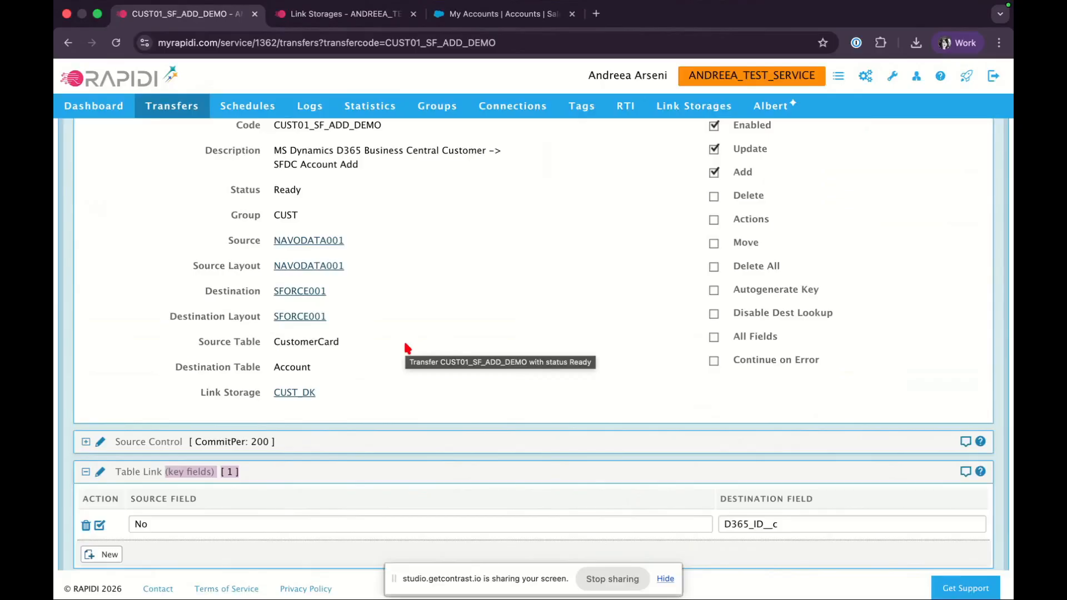
{"action": "scroll", "coordinate": [407, 348], "scroll_direction": "down", "scroll_amount": 3}
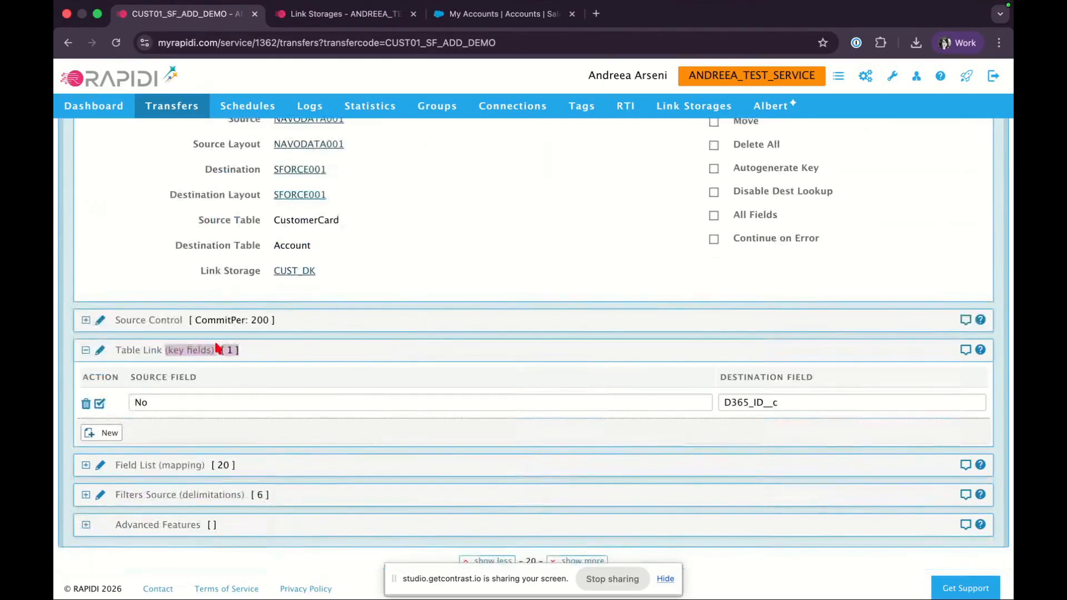
{"action": "left_click", "coordinate": [195, 349]}
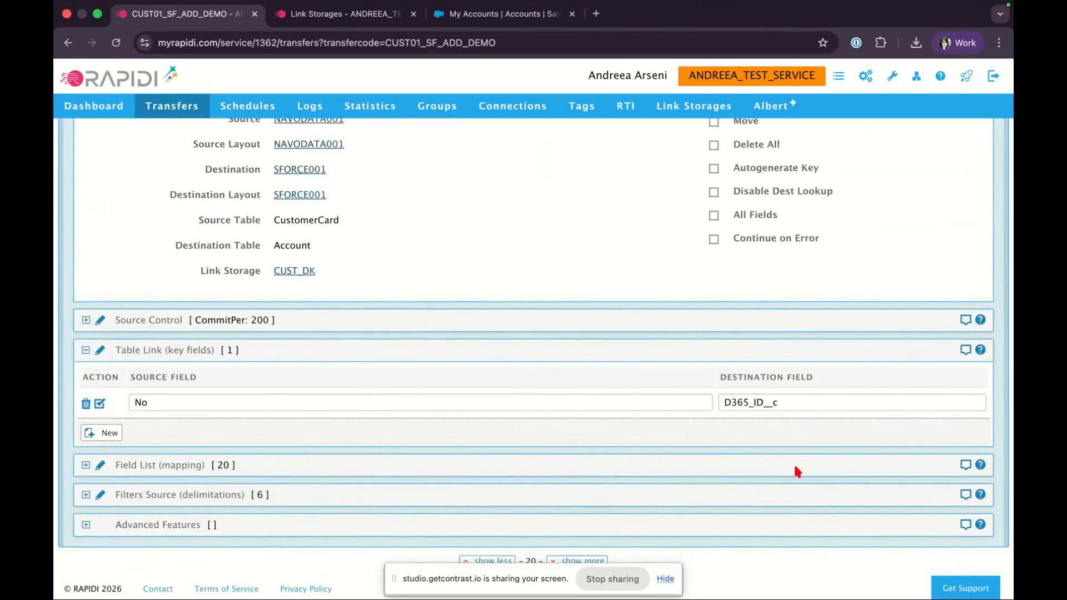
{"action": "double_click", "coordinate": [800, 399]}
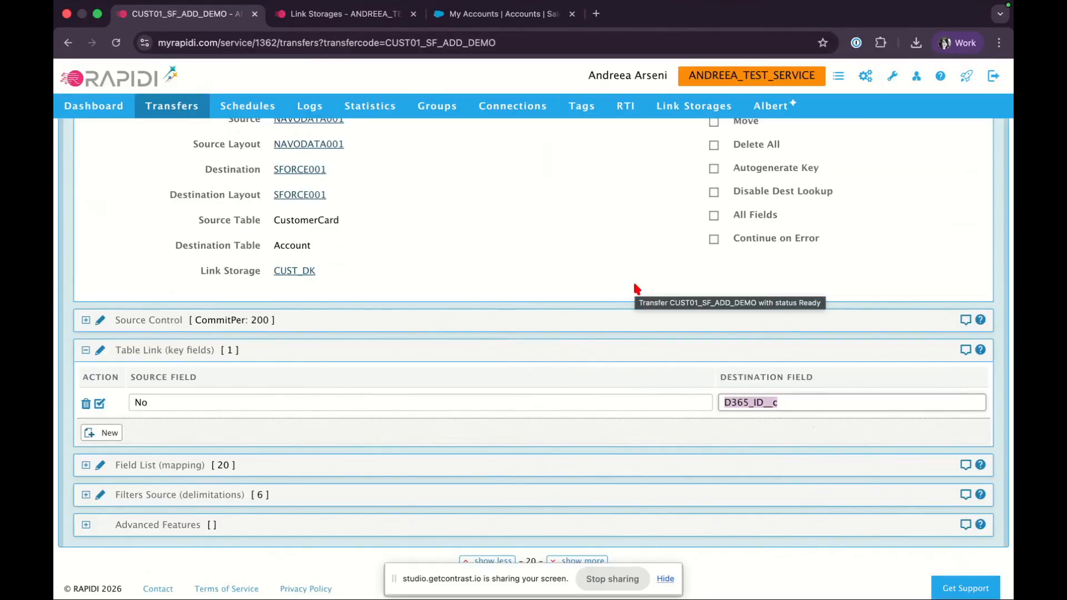
{"action": "left_click", "coordinate": [642, 263]}
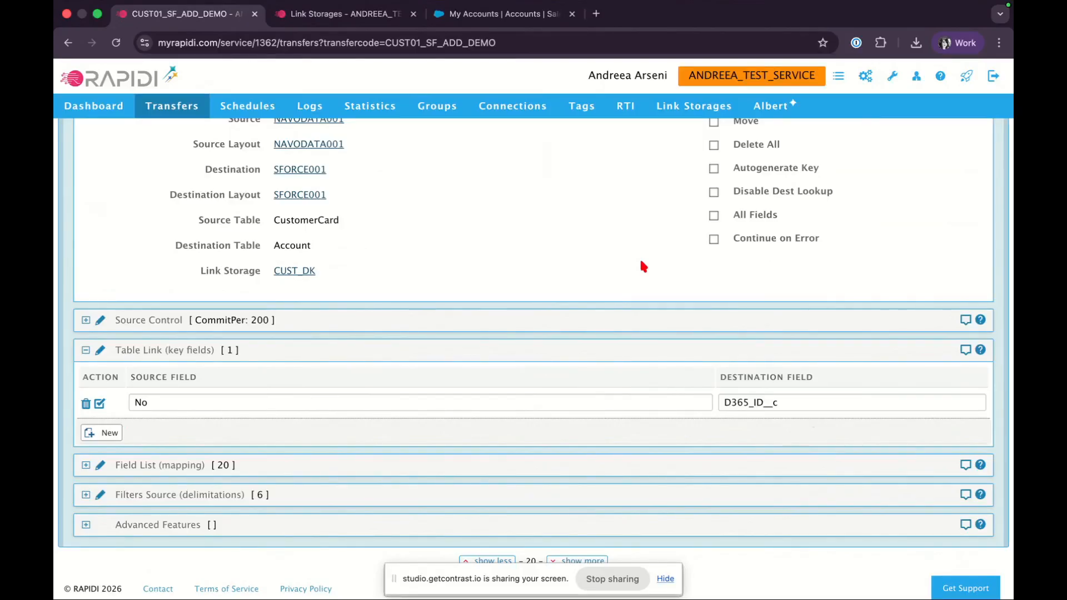
{"action": "scroll", "coordinate": [643, 266], "scroll_direction": "up", "scroll_amount": 5}
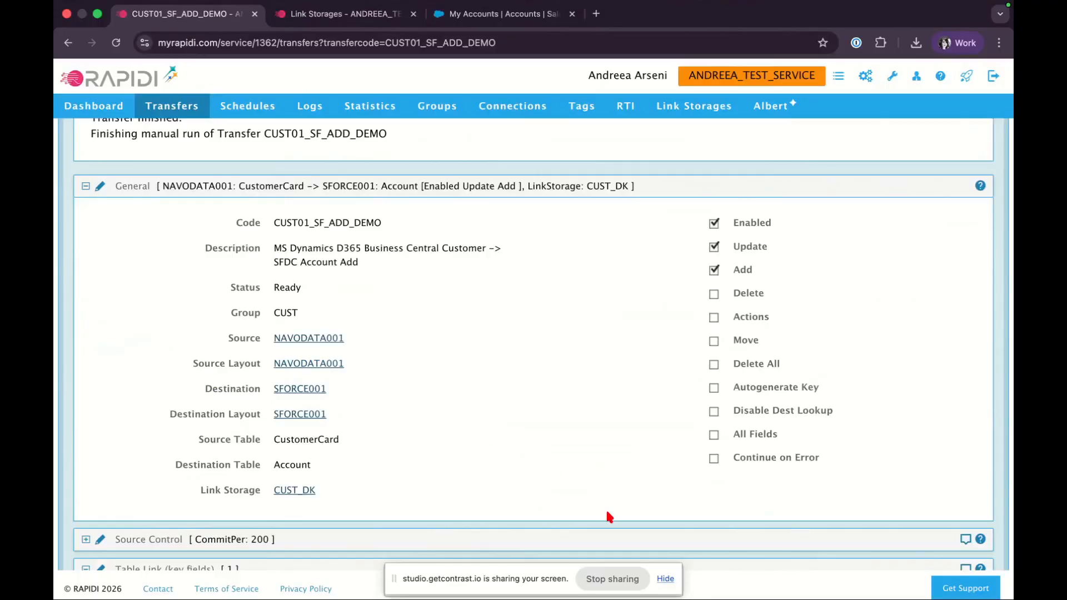
{"action": "left_click", "coordinate": [607, 581]}
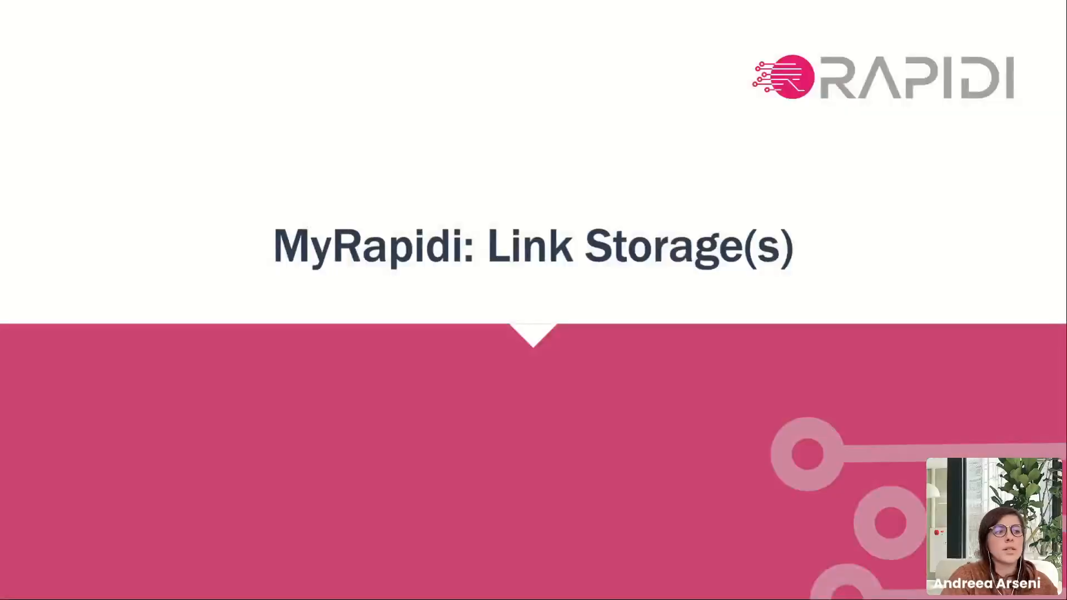